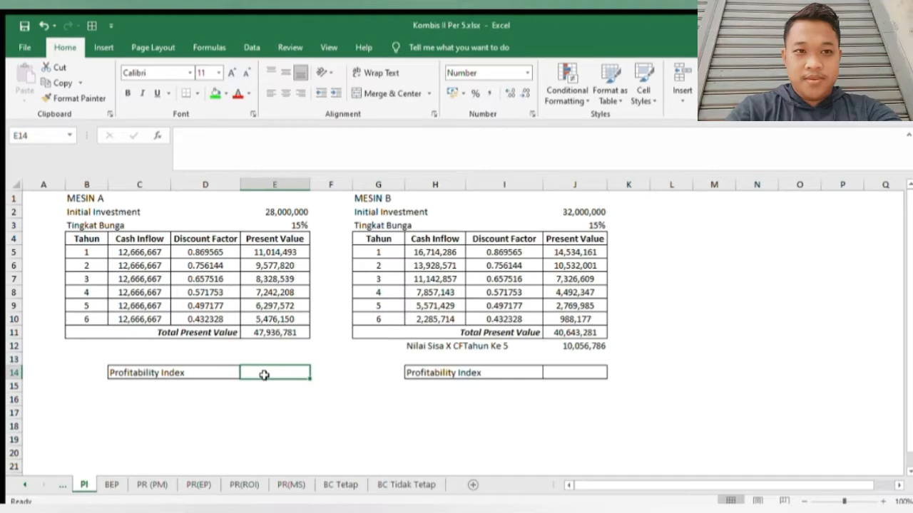
Step: Calculate Mesin A's Profitability Index in E14 as total present value divided by initial investment, =E11/E2
{"action": "double_click", "coordinate": [264, 375]}
{"action": "type", "text": "="}
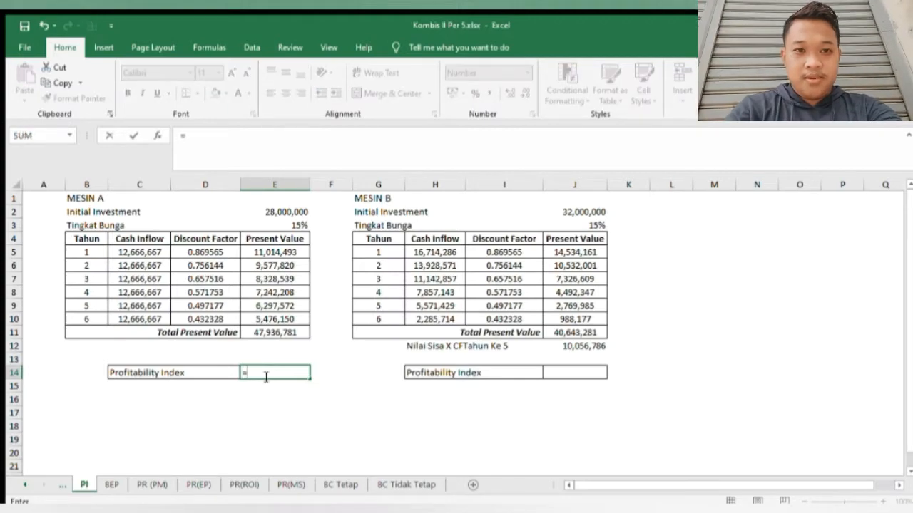
{"action": "left_click", "coordinate": [268, 336]}
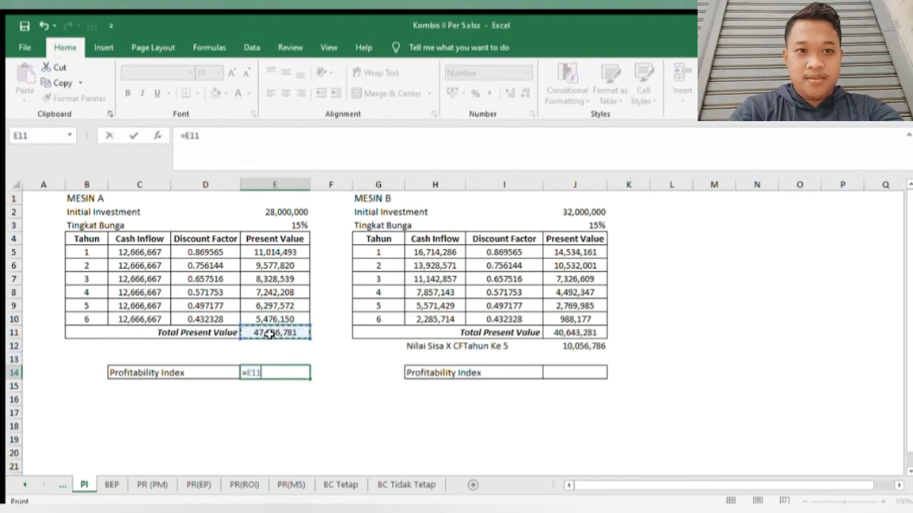
{"action": "type", "text": "/"}
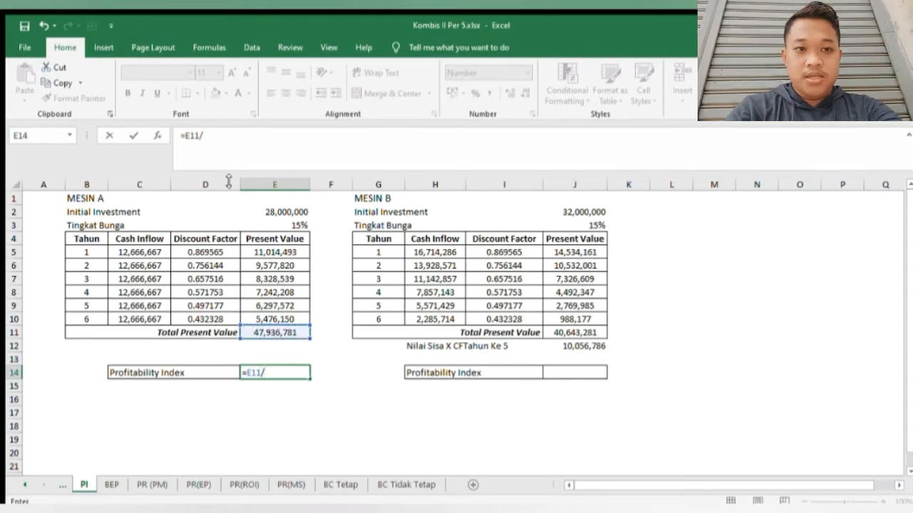
{"action": "left_click", "coordinate": [277, 209]}
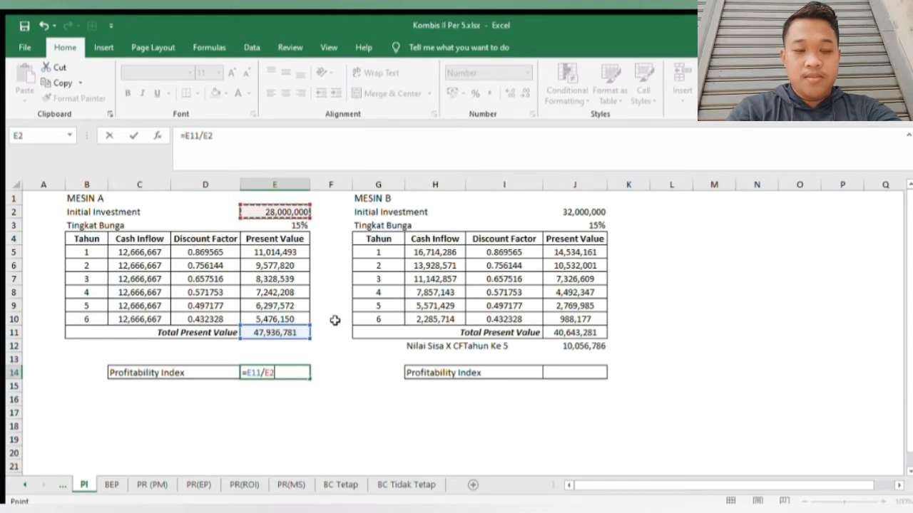
{"action": "key", "text": "Return"}
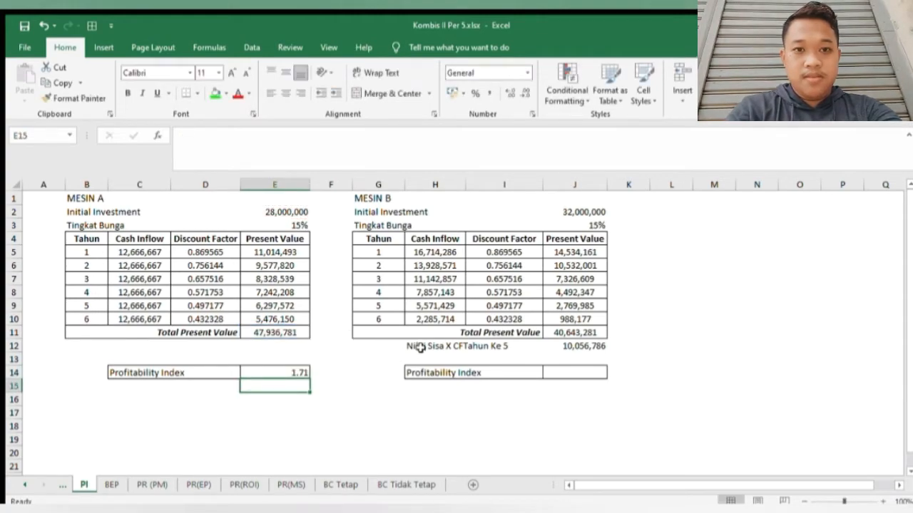
Step: Calculate Mesin B's Profitability Index in J14 as total present value divided by initial investment, =J11/J2
{"action": "left_click", "coordinate": [568, 380]}
{"action": "type", "text": "="}
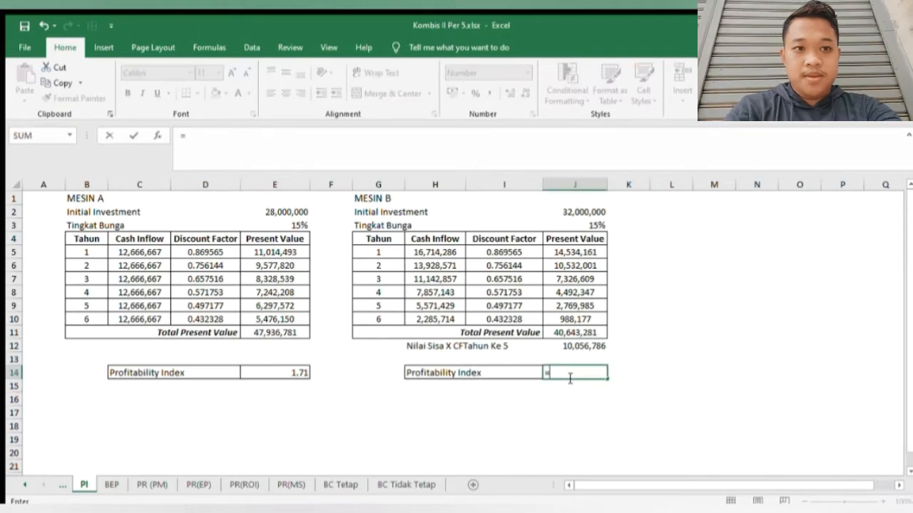
{"action": "left_click", "coordinate": [566, 333]}
{"action": "type", "text": "/"}
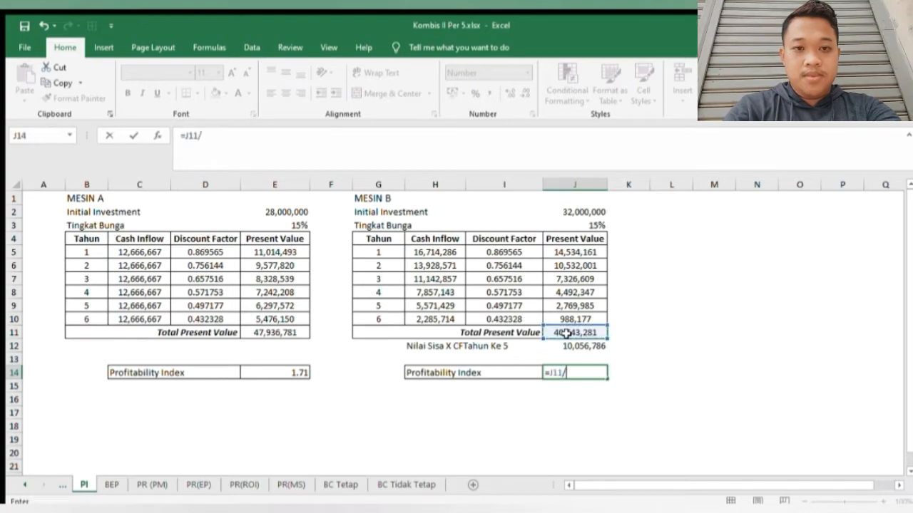
{"action": "left_click", "coordinate": [564, 212]}
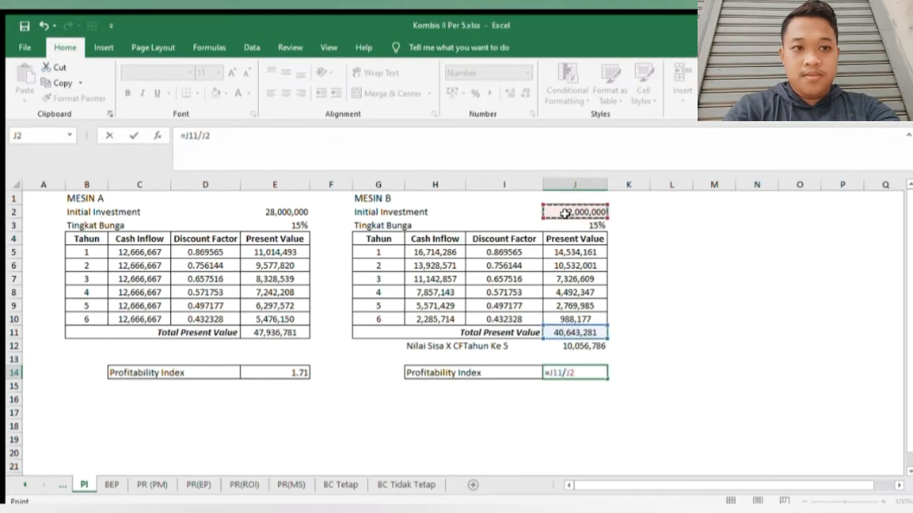
{"action": "key", "text": "Return"}
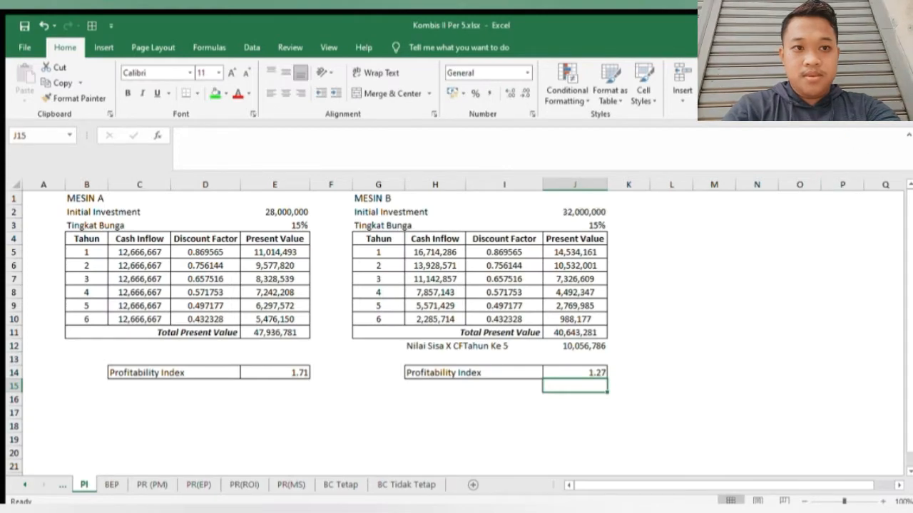
Step: On the BEP sheet, calculate Total Penjualan in C7 as selling price times product quantity, =C6*C5
{"action": "key", "text": "ctrl+Page_Down"}
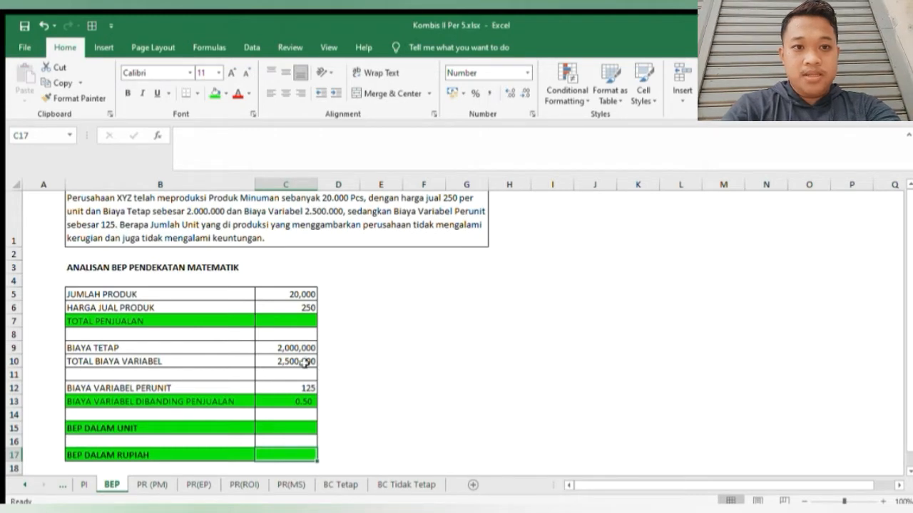
{"action": "left_click", "coordinate": [287, 322]}
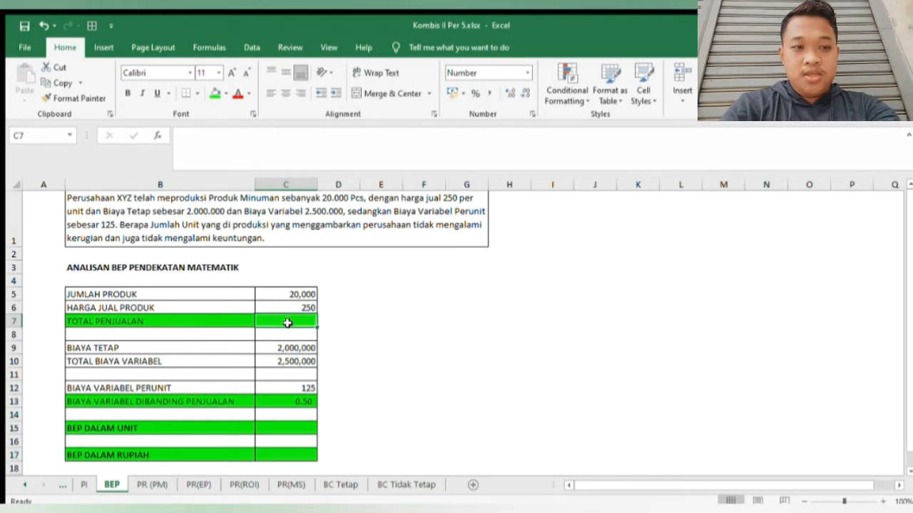
{"action": "type", "text": "="}
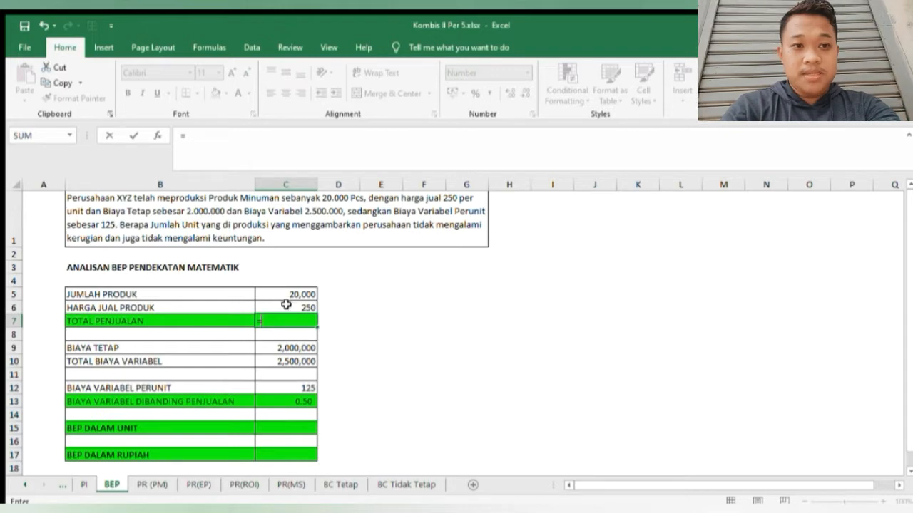
{"action": "left_click", "coordinate": [288, 307]}
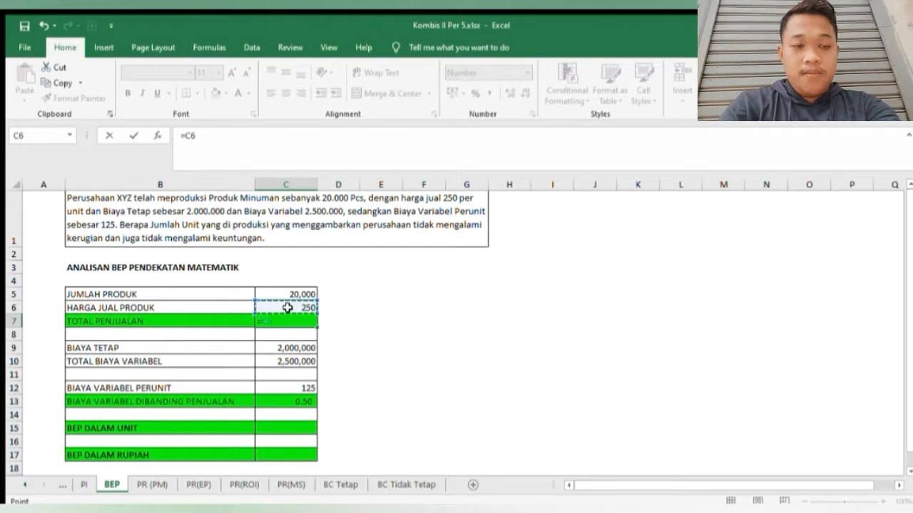
{"action": "type", "text": "*"}
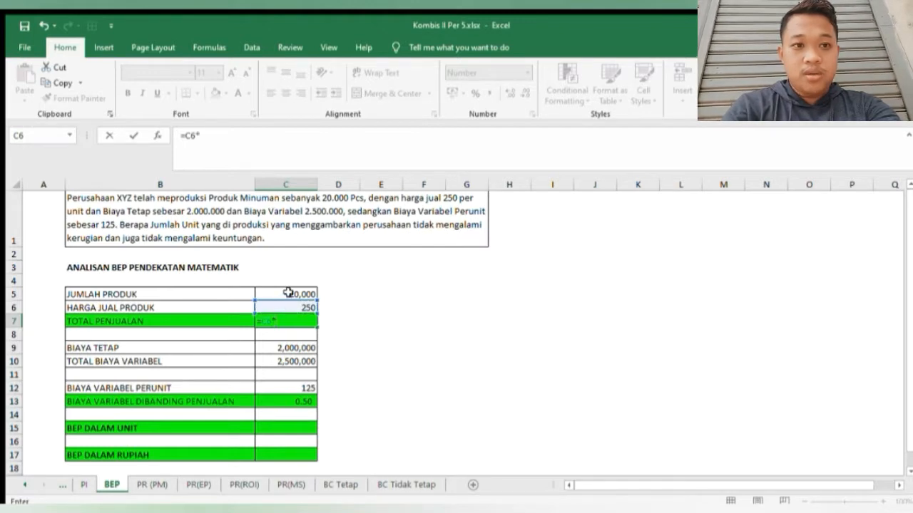
{"action": "left_click", "coordinate": [288, 294]}
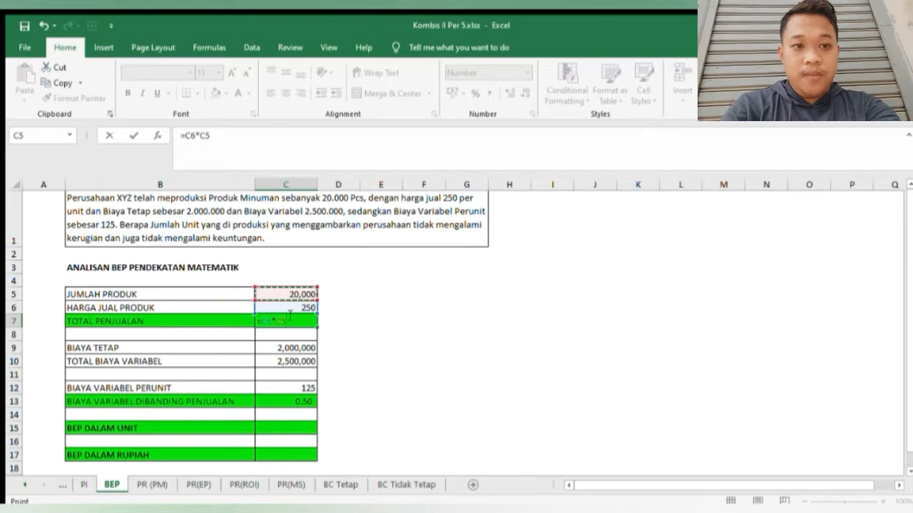
{"action": "key", "text": "Return"}
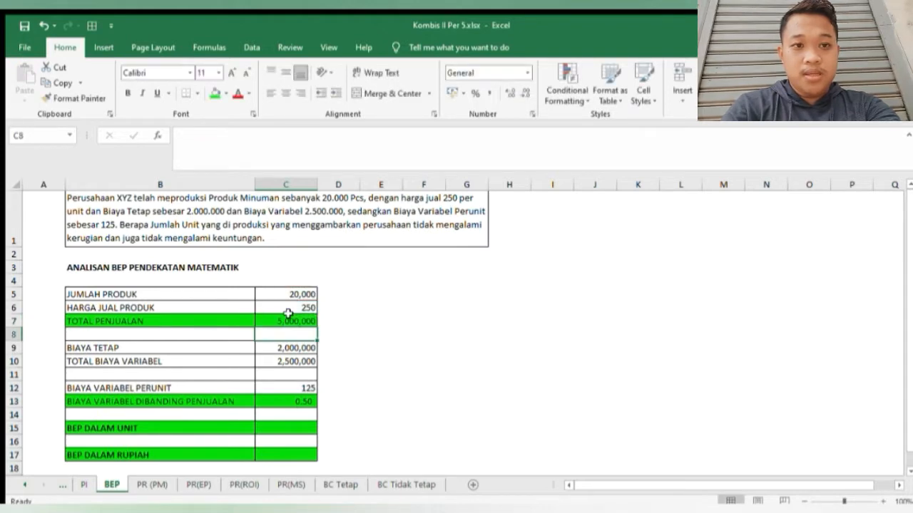
Step: Calculate BEP Dalam Unit in C15 as fixed cost divided by selling price minus variable cost per unit, =C9/(C6-C12)
{"action": "left_click", "coordinate": [289, 429]}
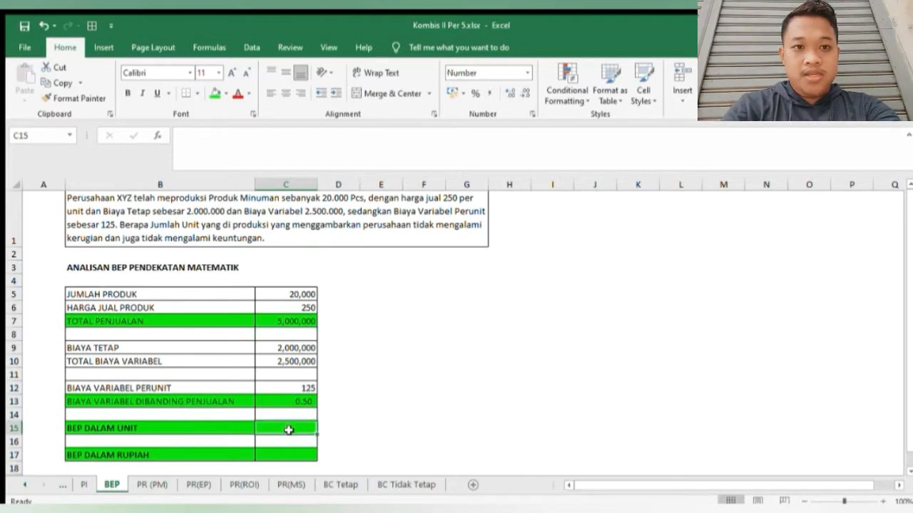
{"action": "type", "text": "="}
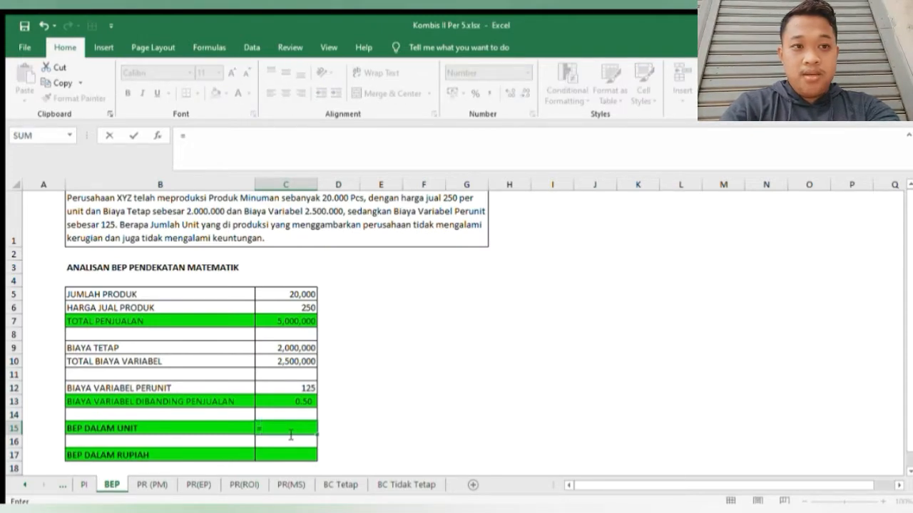
{"action": "left_click", "coordinate": [283, 347]}
{"action": "type", "text": "/"}
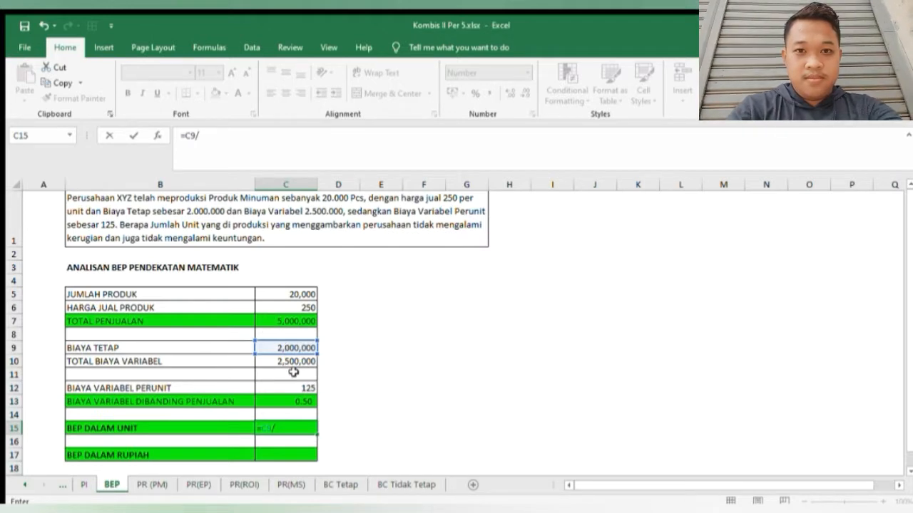
{"action": "type", "text": "("}
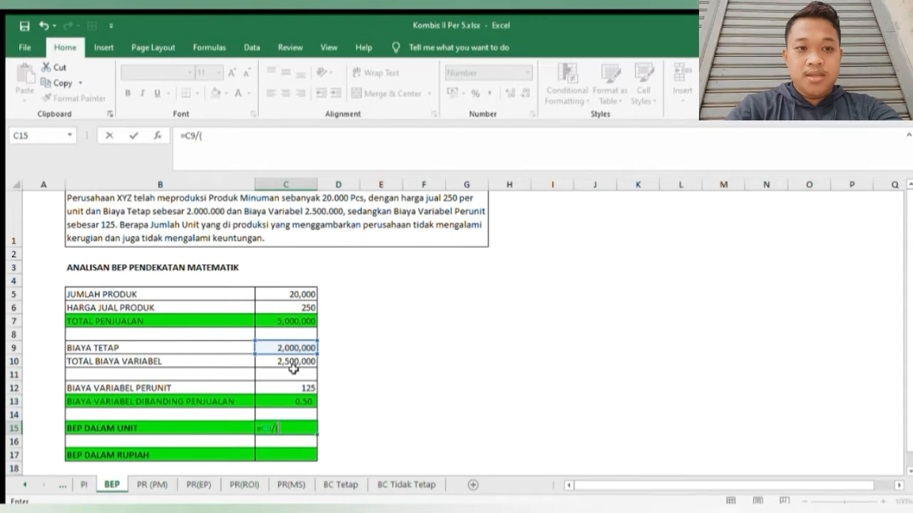
{"action": "left_click", "coordinate": [301, 306]}
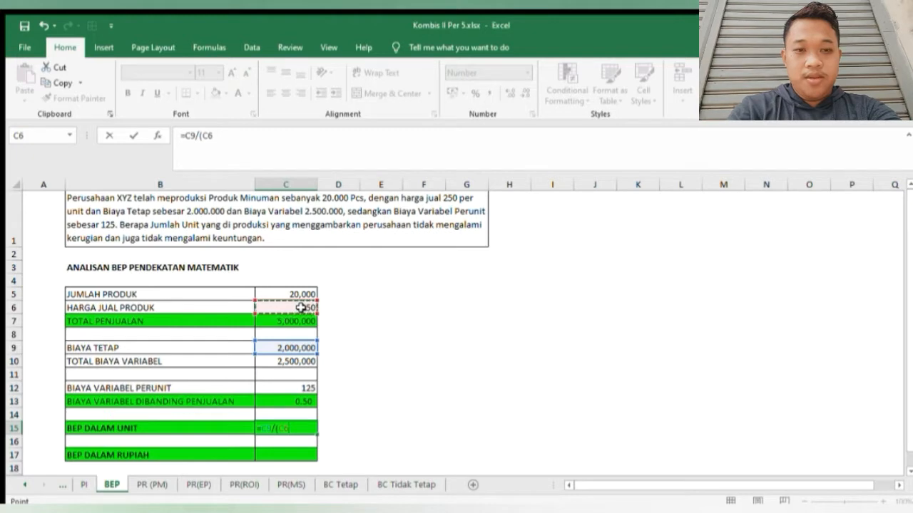
{"action": "type", "text": "-"}
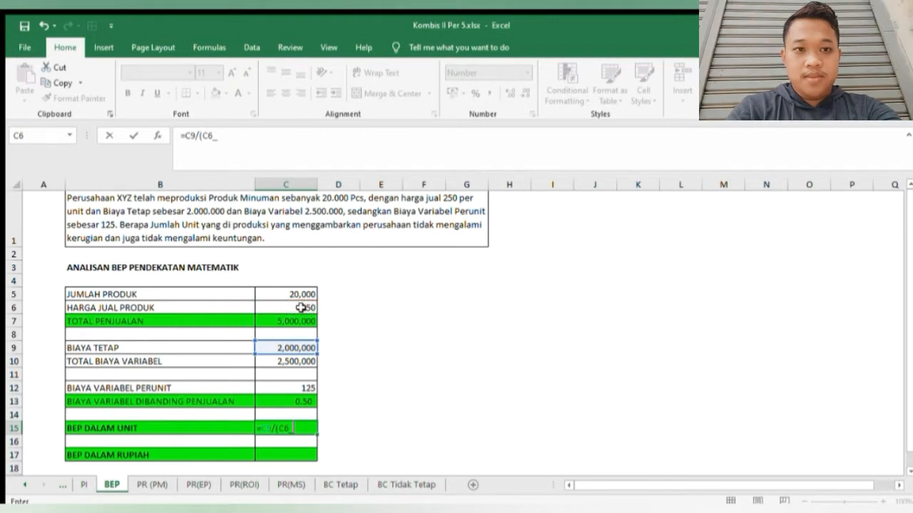
{"action": "key", "text": "BackSpace"}
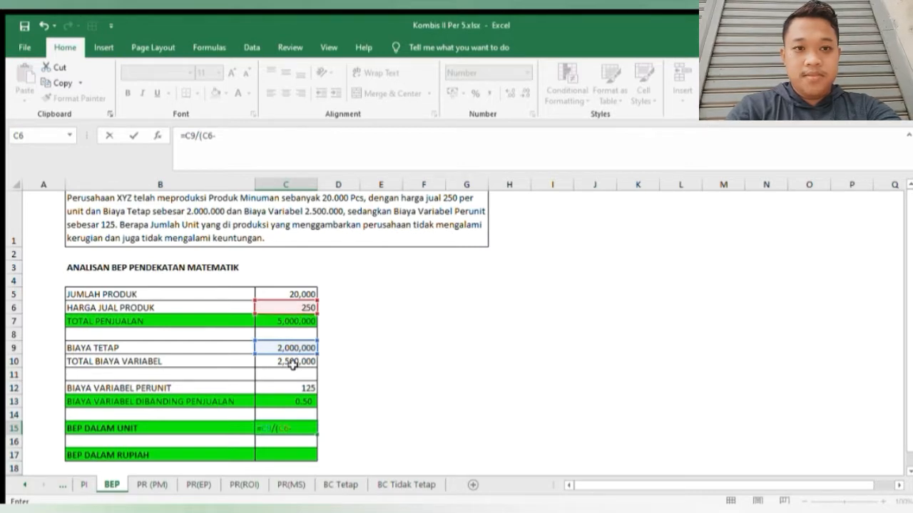
{"action": "left_click", "coordinate": [302, 387]}
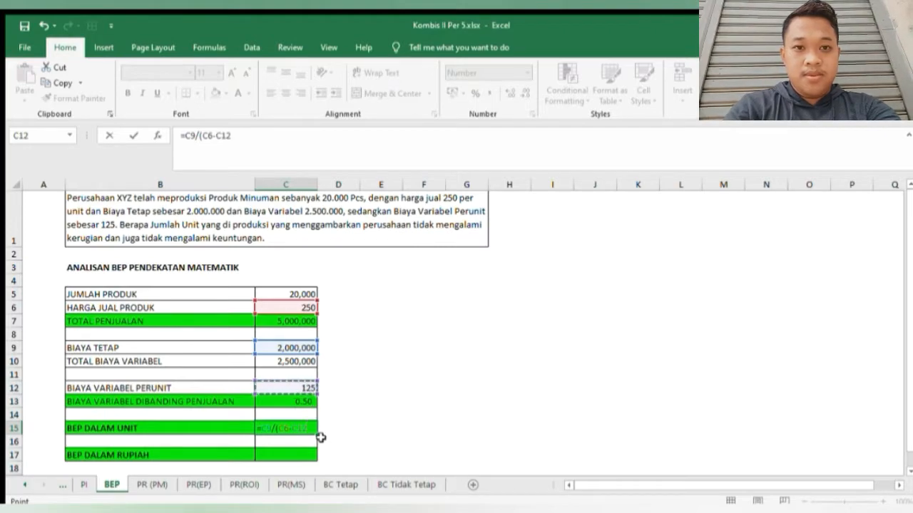
{"action": "type", "text": ")"}
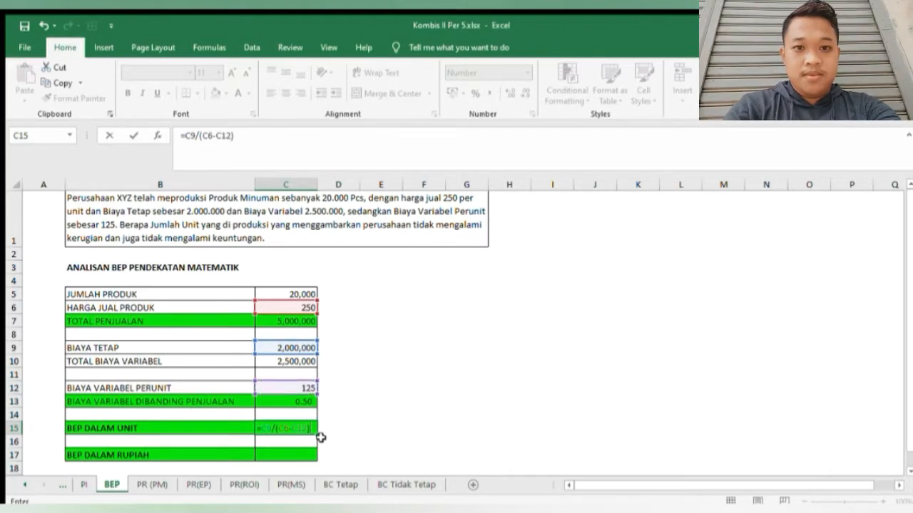
{"action": "key", "text": "Return"}
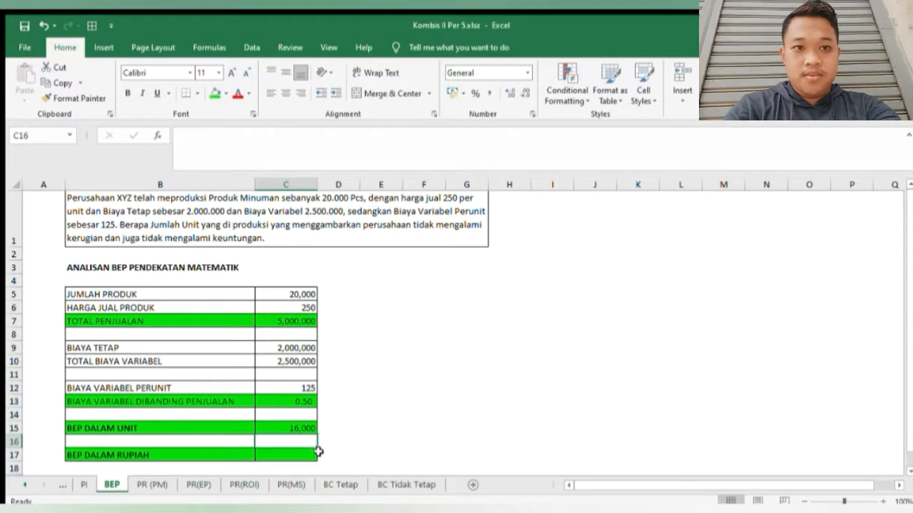
Step: Calculate BEP Dalam Rupiah in C17 from fixed cost, variable cost per unit and selling price with =C9/(1-C12/C6)
{"action": "left_click", "coordinate": [304, 455]}
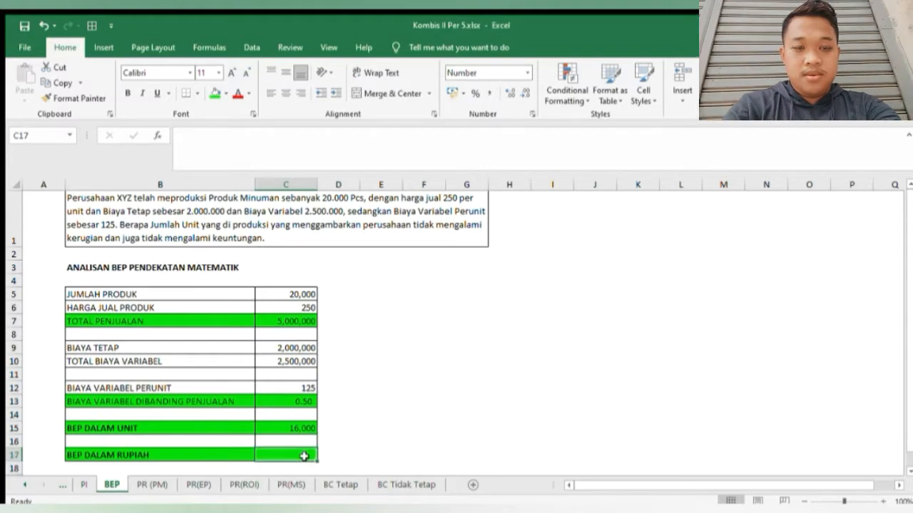
{"action": "type", "text": "="}
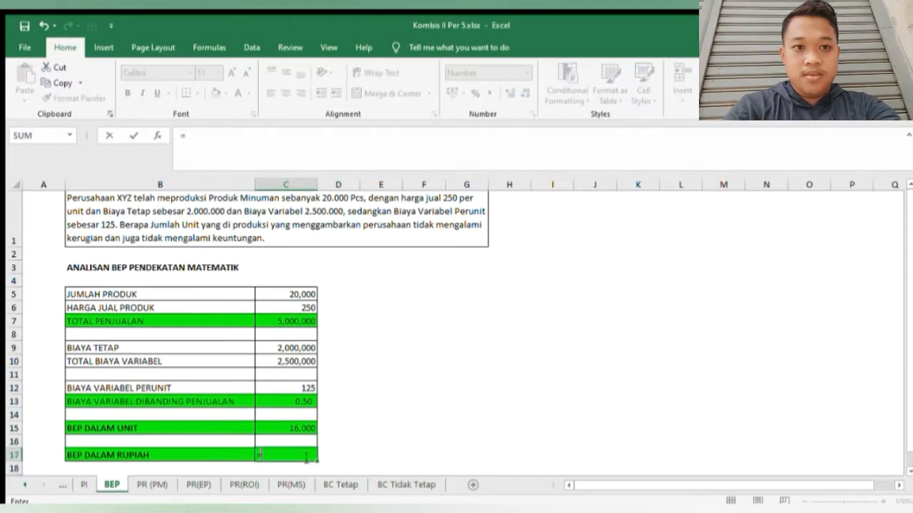
{"action": "left_click", "coordinate": [297, 349]}
{"action": "type", "text": "/(1-"}
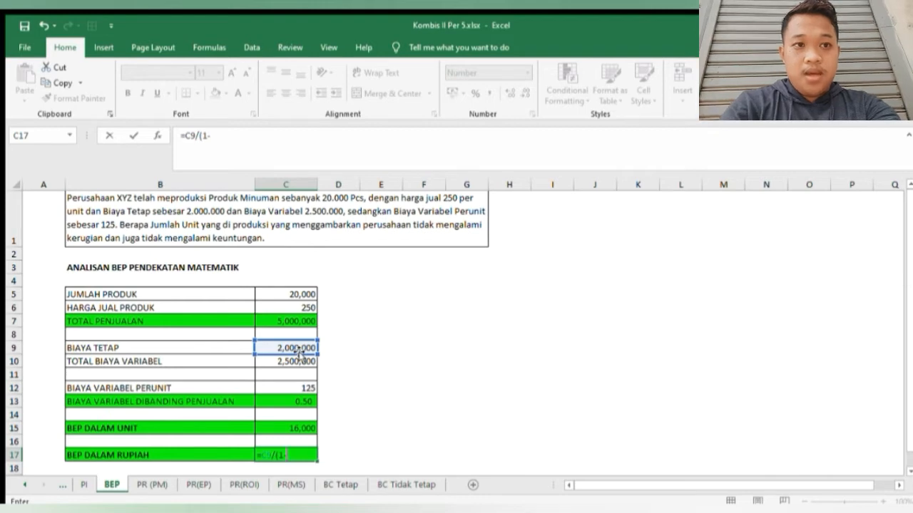
{"action": "left_click", "coordinate": [282, 386]}
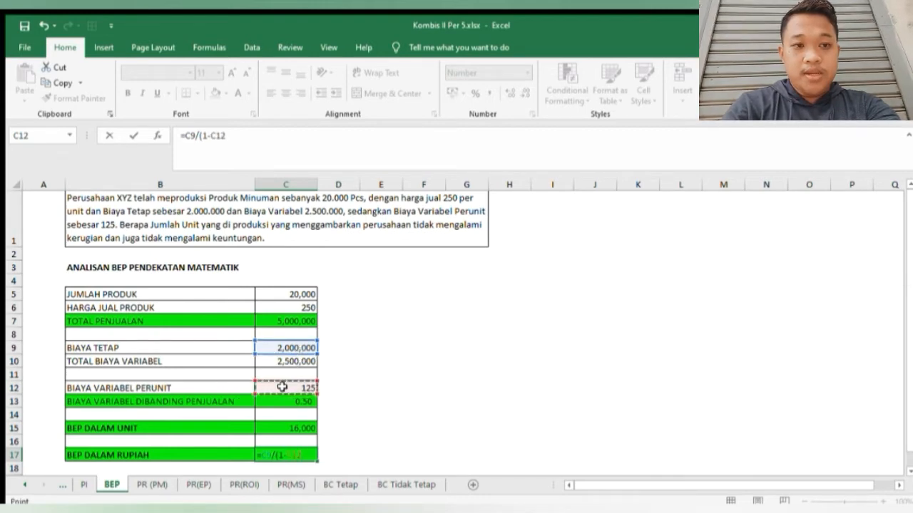
{"action": "type", "text": "/"}
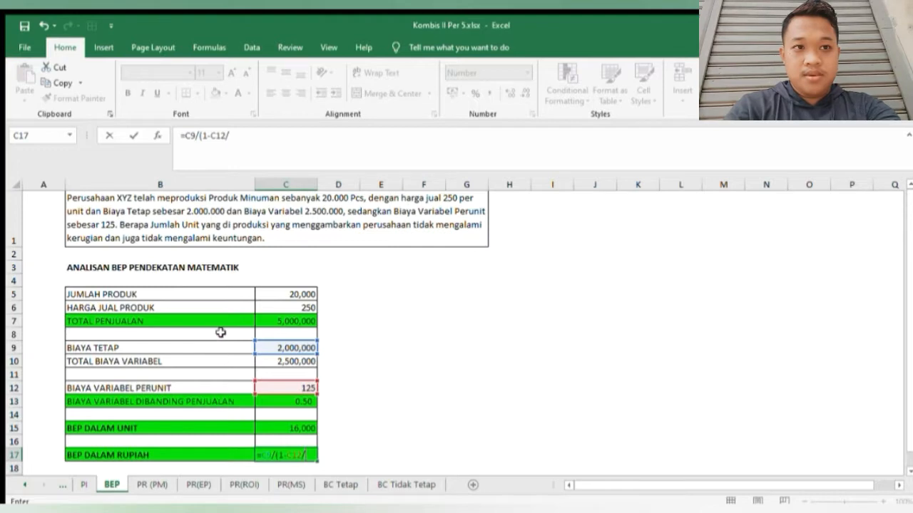
{"action": "left_click", "coordinate": [280, 308]}
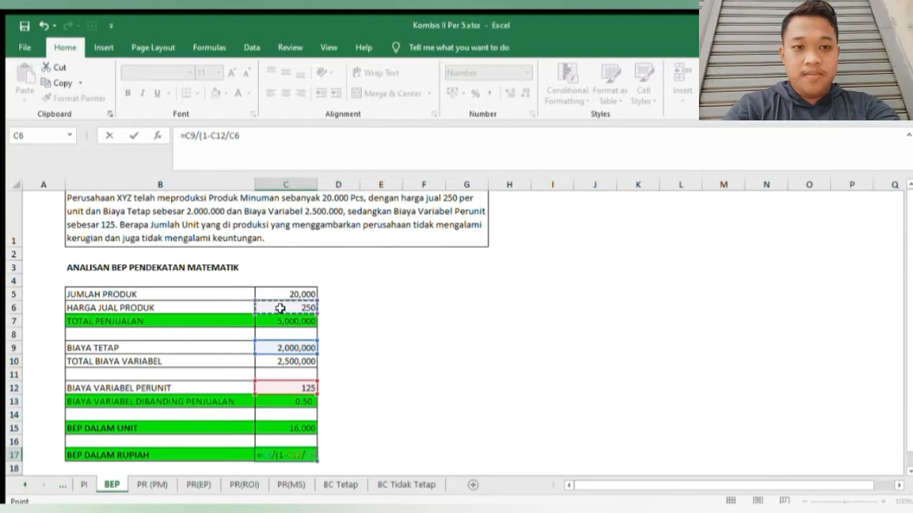
{"action": "type", "text": ")"}
{"action": "key", "text": "Return"}
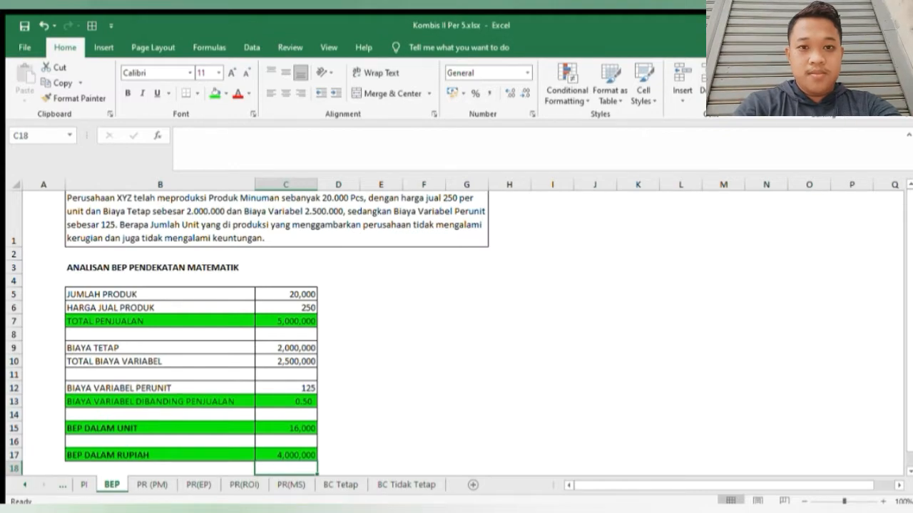
Step: On the PR (PM) sheet, calculate Profit Margin in C7 as net operating income divided by net sales times 100%, =(C4/C5)*C6
{"action": "key", "text": "ctrl+Page_Down"}
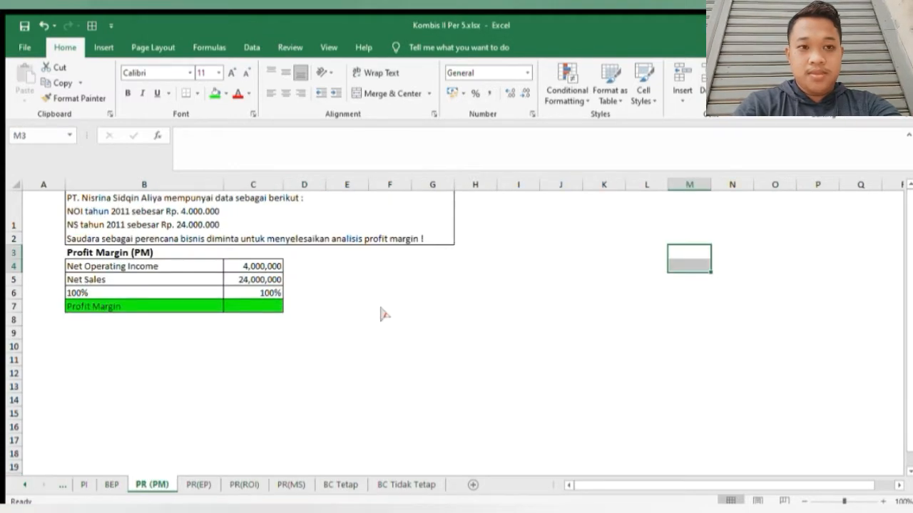
{"action": "left_click", "coordinate": [268, 306]}
{"action": "type", "text": "="}
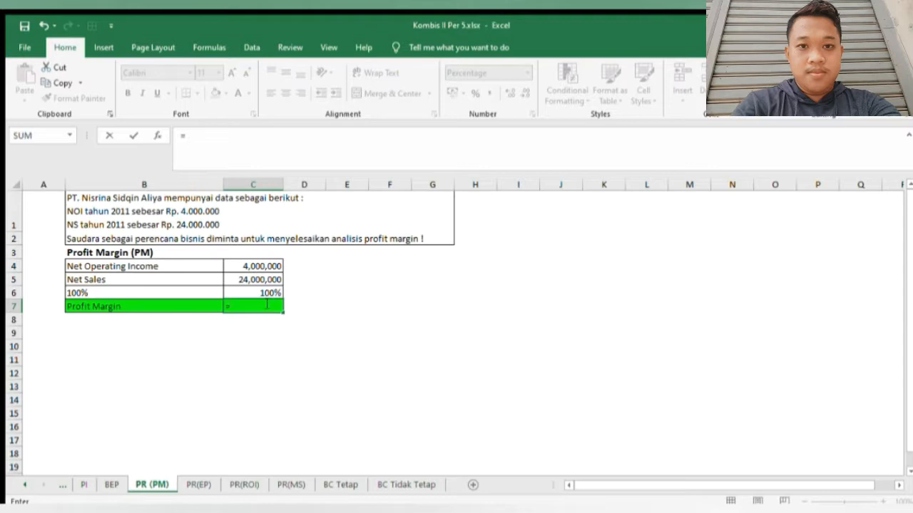
{"action": "left_click", "coordinate": [255, 265]}
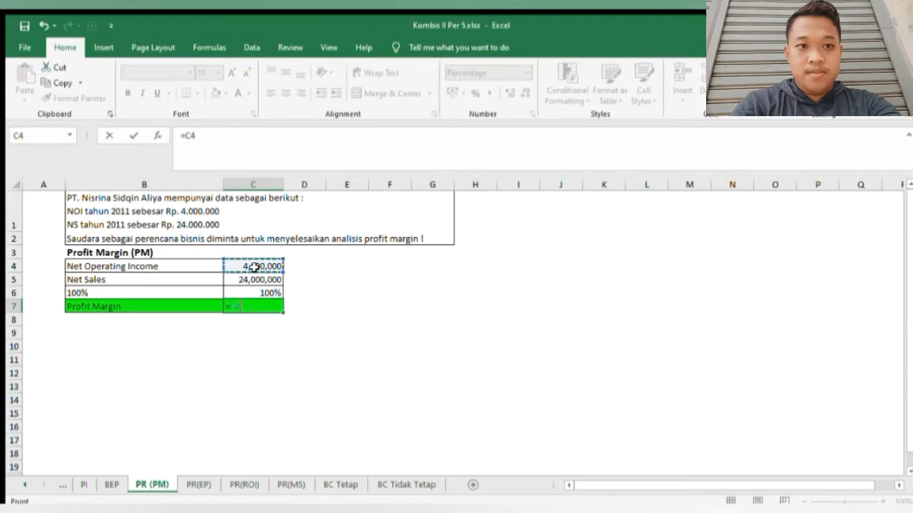
{"action": "key", "text": "BackSpace"}
{"action": "key", "text": "BackSpace"}
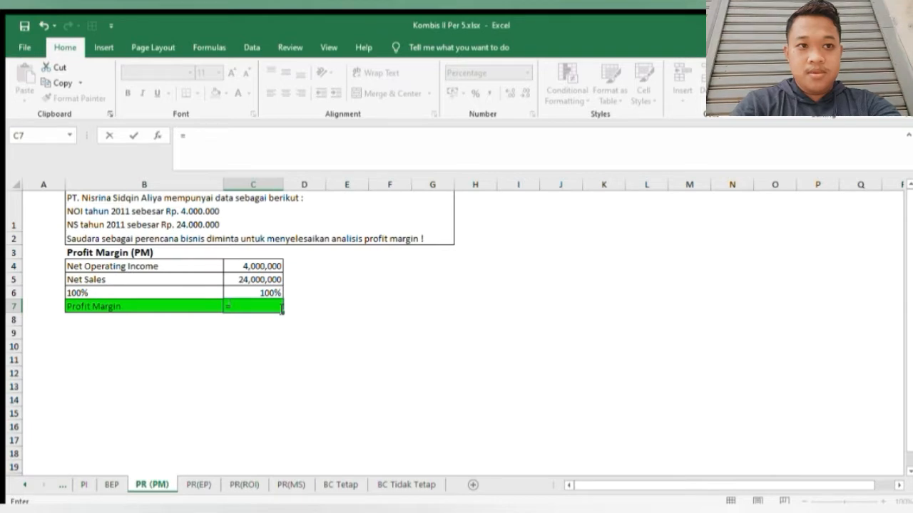
{"action": "type", "text": "("}
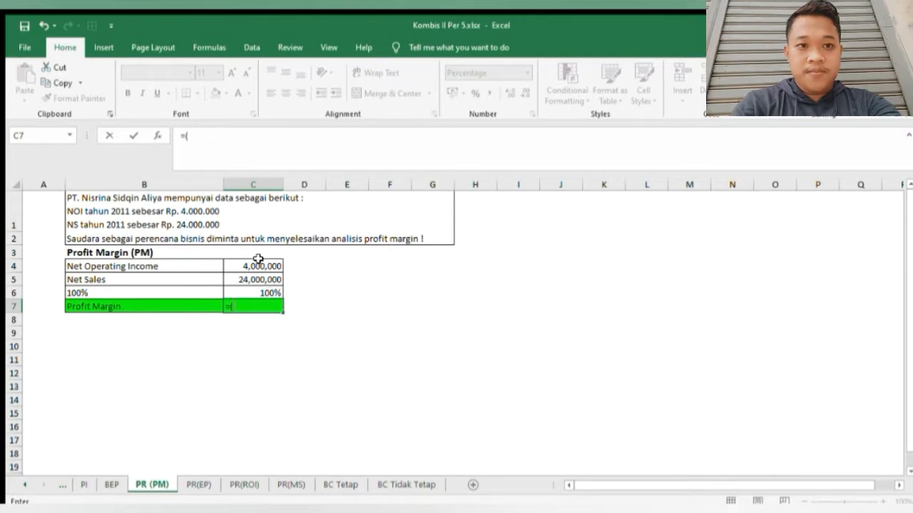
{"action": "left_click", "coordinate": [258, 267]}
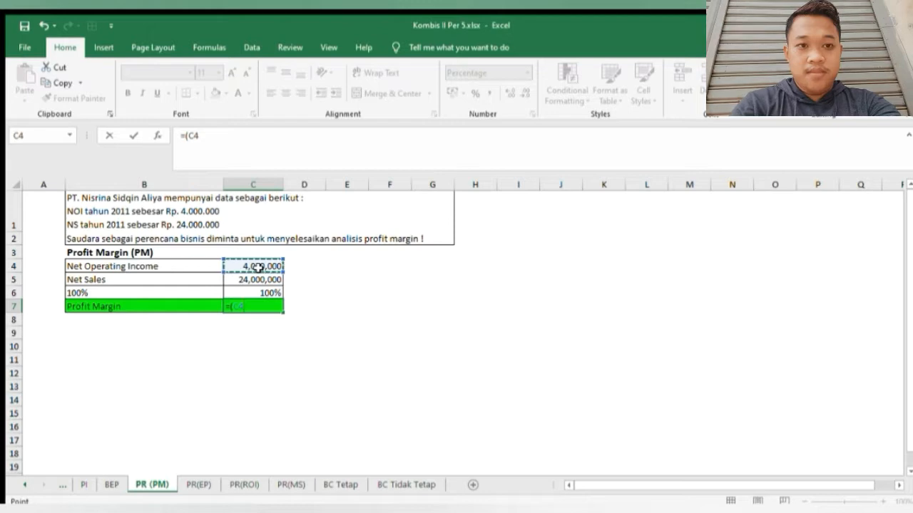
{"action": "type", "text": "/"}
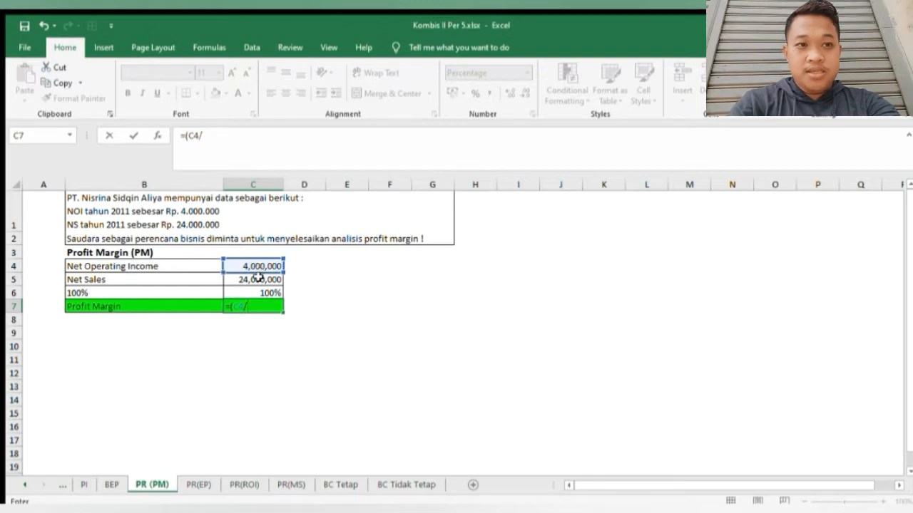
{"action": "left_click", "coordinate": [261, 280]}
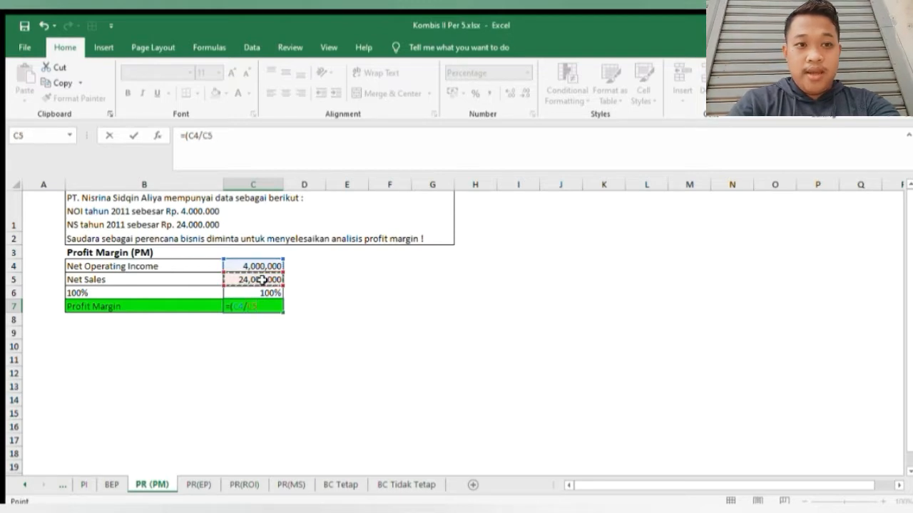
{"action": "type", "text": ")*"}
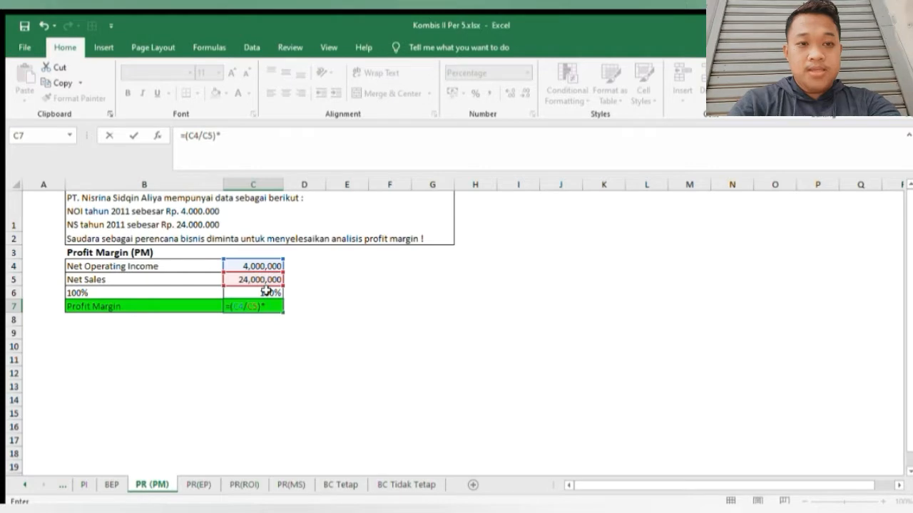
{"action": "left_click", "coordinate": [266, 290]}
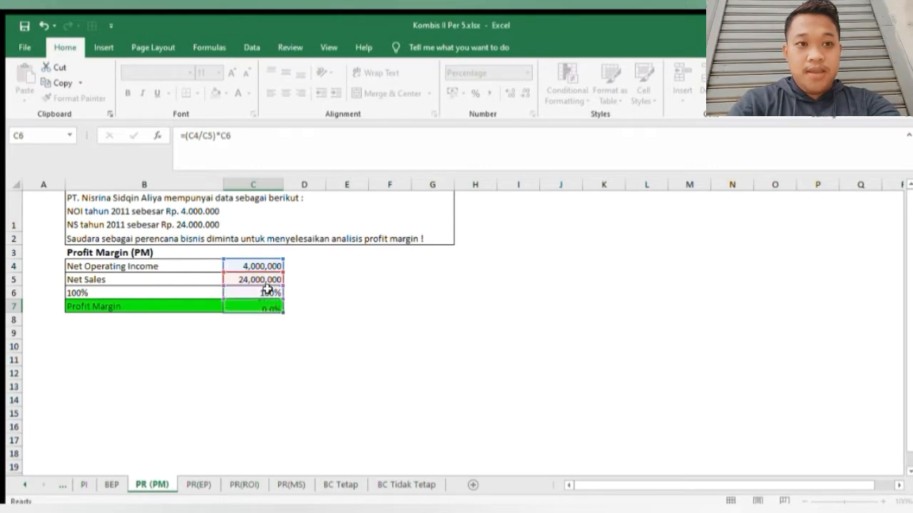
{"action": "key", "text": "Return"}
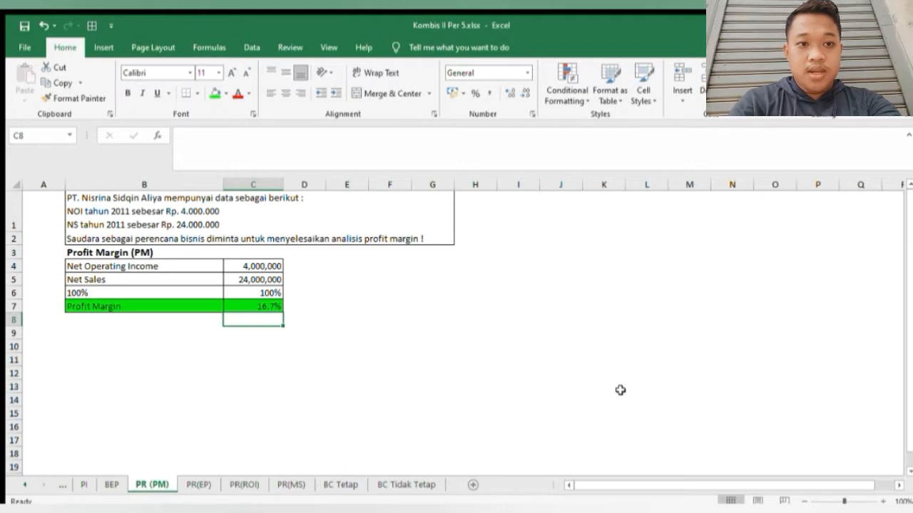
Step: On the PR(EP) sheet, calculate Earning Power in C7 as net operating income divided by total assets times 100%, =(C4/C5)*C6
{"action": "key", "text": "ctrl+Page_Down"}
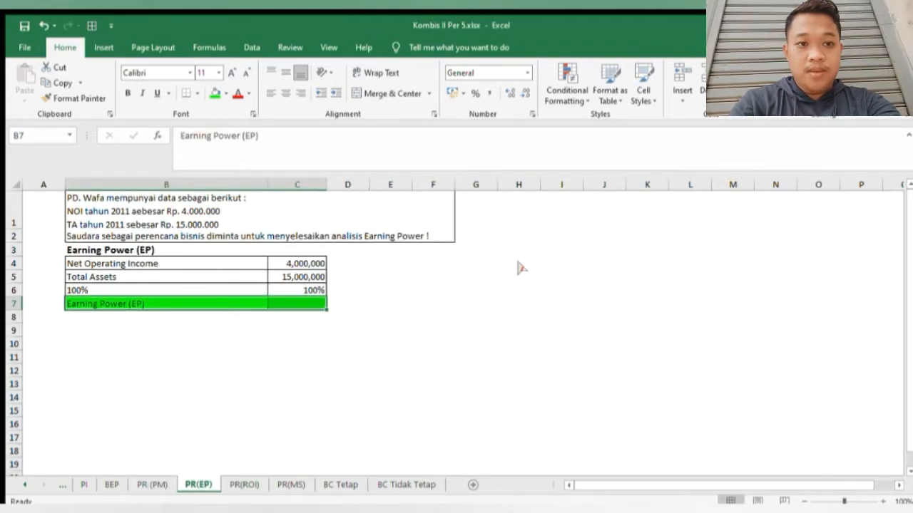
{"action": "left_click", "coordinate": [305, 305]}
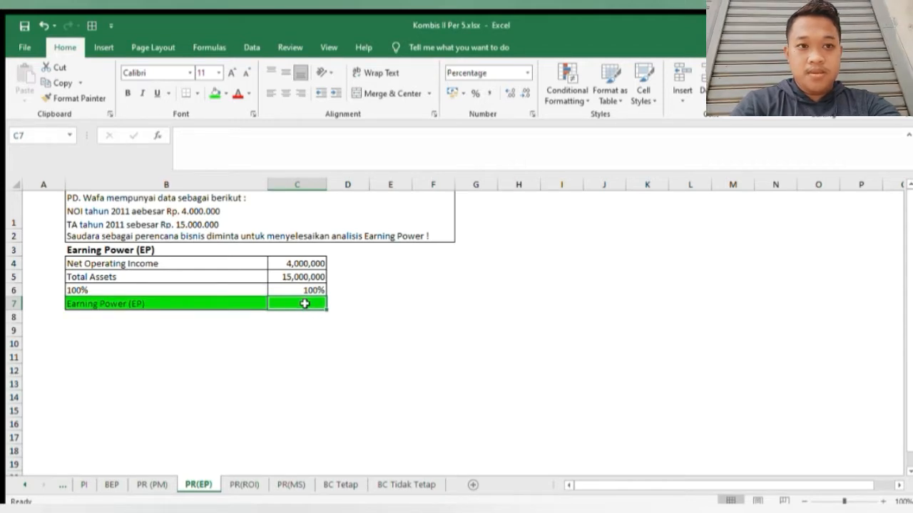
{"action": "type", "text": "="}
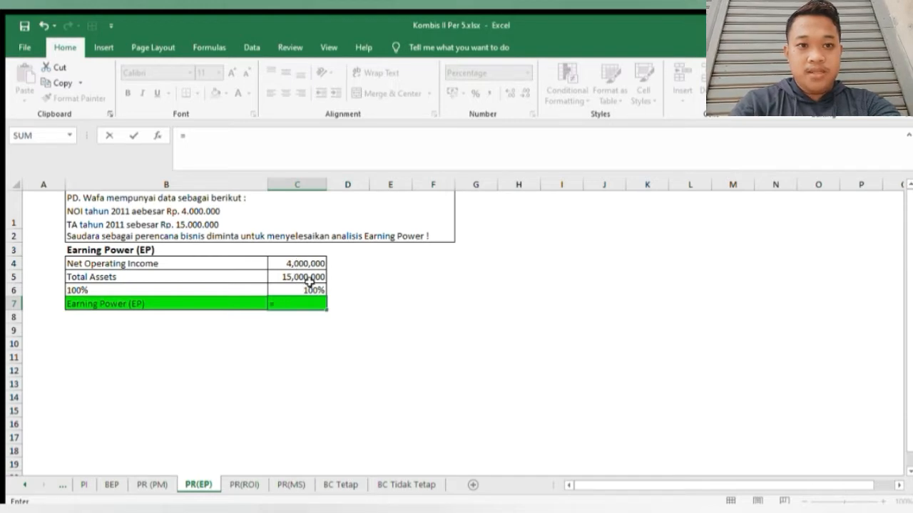
{"action": "type", "text": "("}
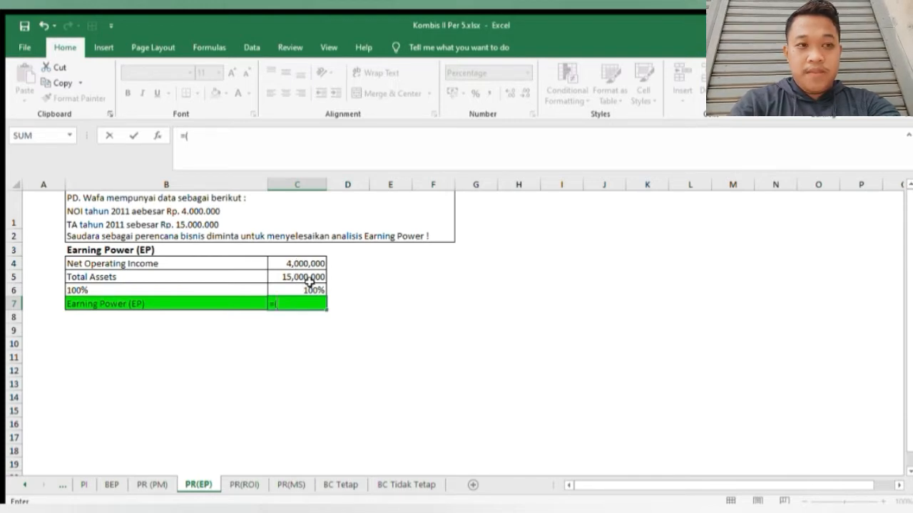
{"action": "left_click", "coordinate": [306, 263]}
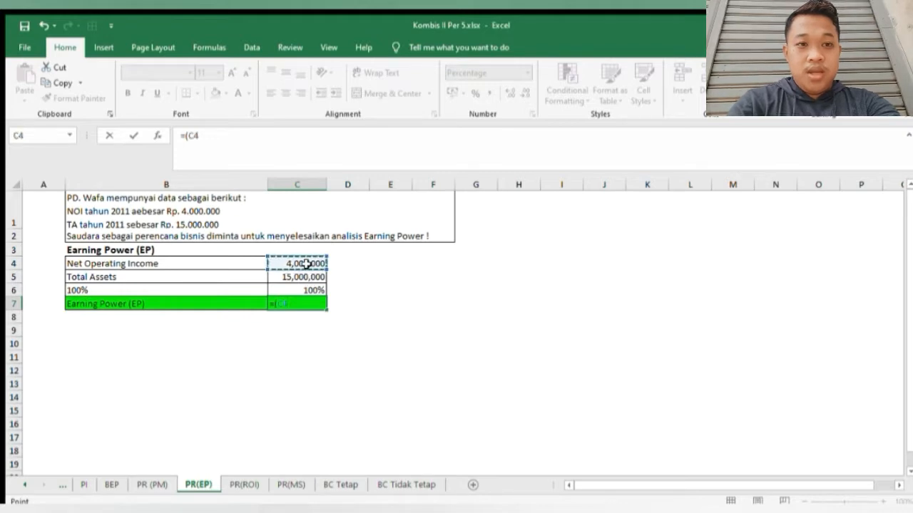
{"action": "type", "text": "/"}
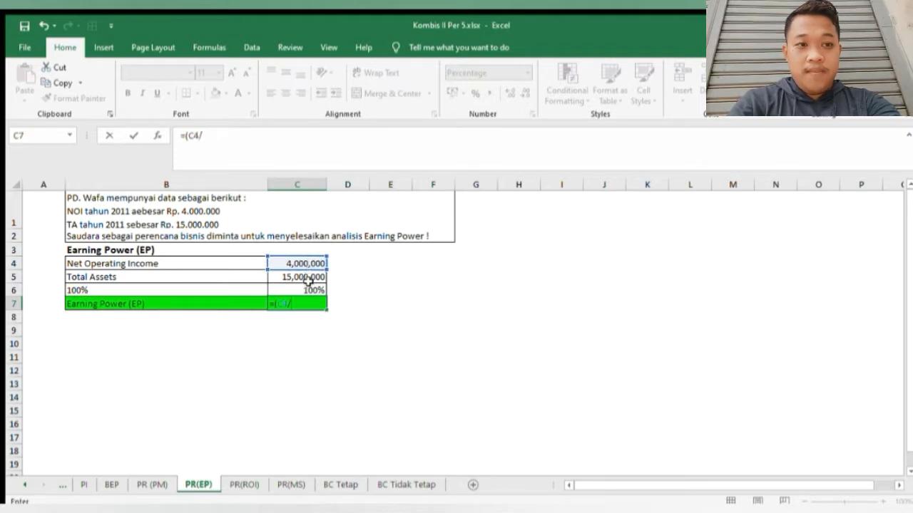
{"action": "left_click", "coordinate": [306, 278]}
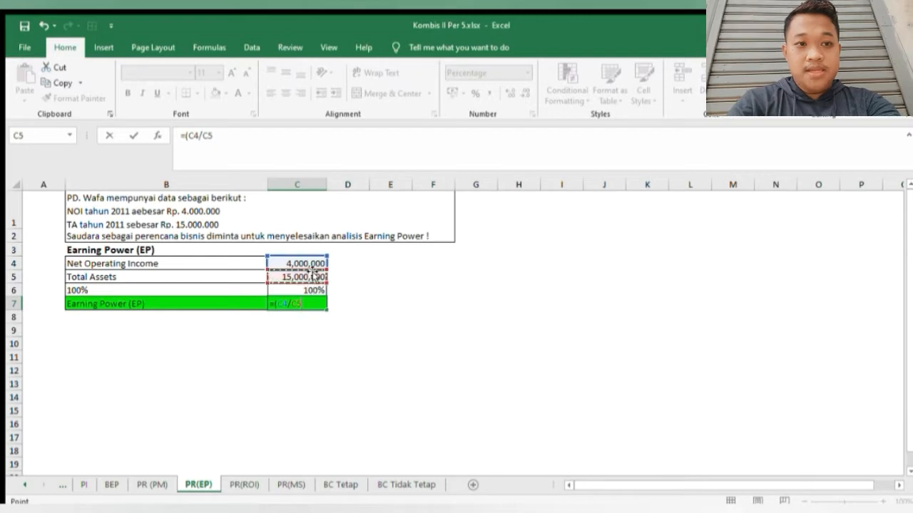
{"action": "type", "text": ")"}
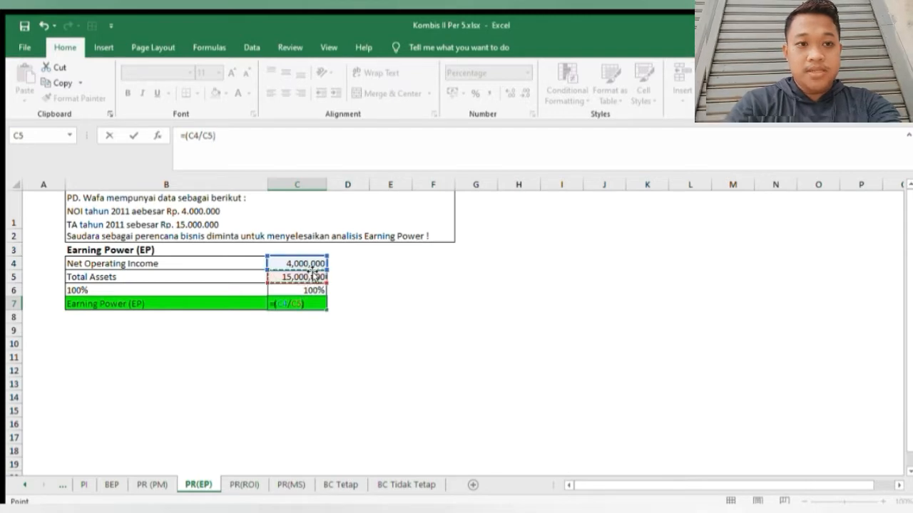
{"action": "type", "text": "*"}
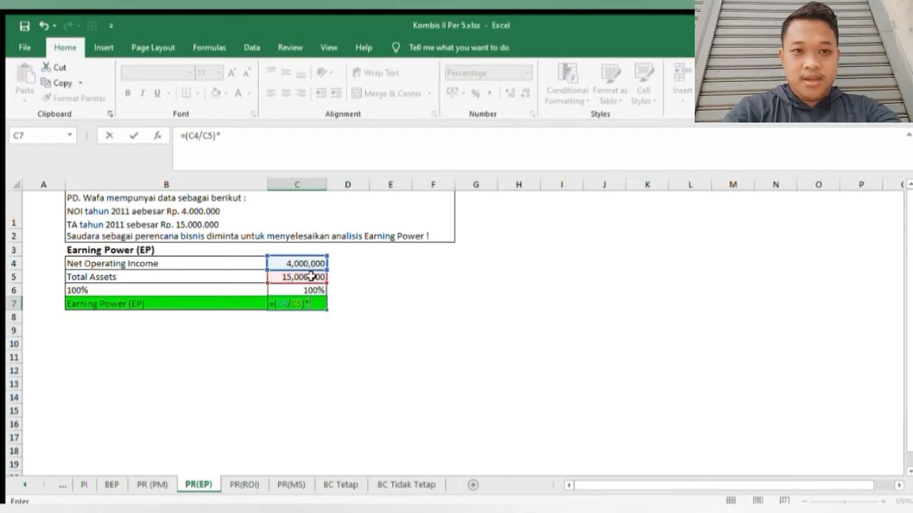
{"action": "left_click", "coordinate": [312, 290]}
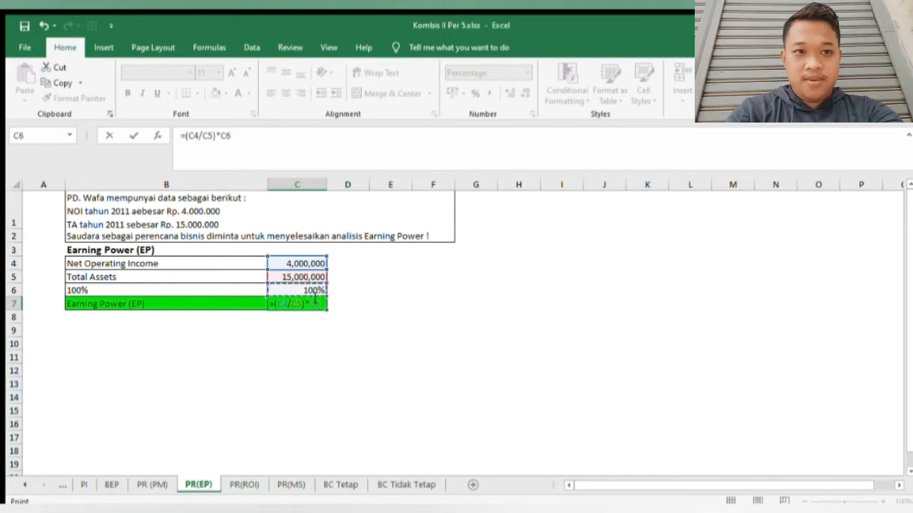
{"action": "key", "text": "Return"}
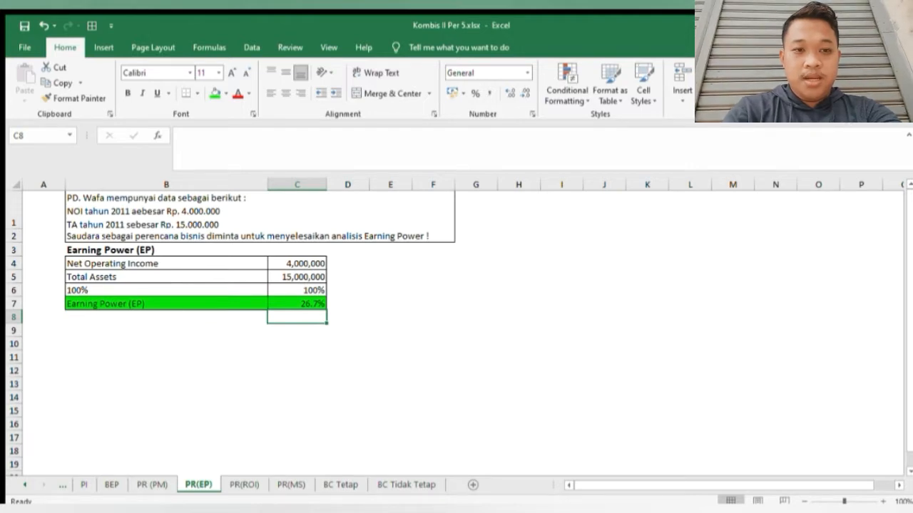
Step: On the PR(ROI) sheet, format C7 as a percentage and divide net operating income by total investment there with =(C4/C5)
{"action": "key", "text": "ctrl+Page_Down"}
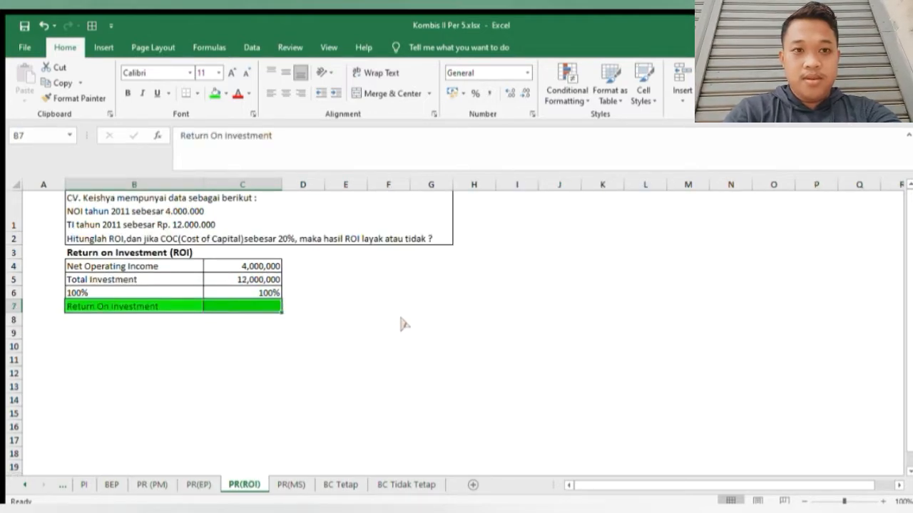
{"action": "left_click", "coordinate": [214, 305]}
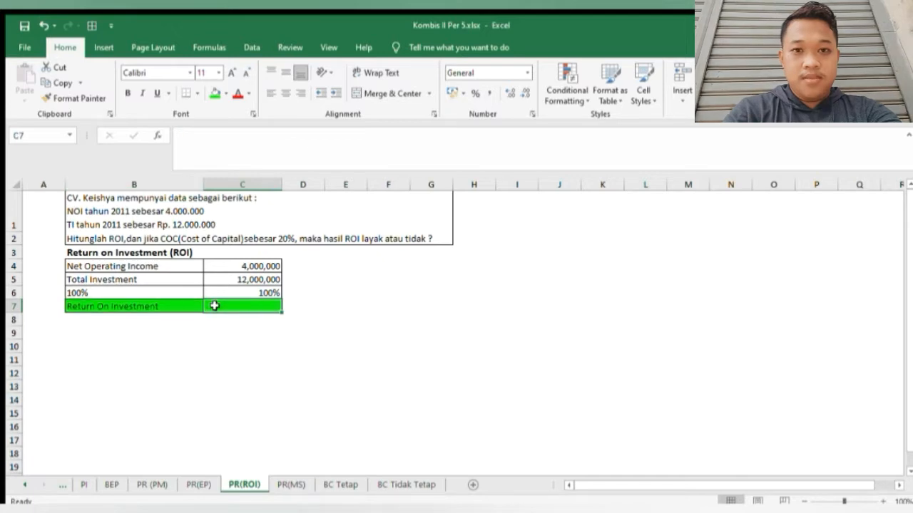
{"action": "key", "text": "ctrl+shift+5"}
{"action": "type", "text": "="}
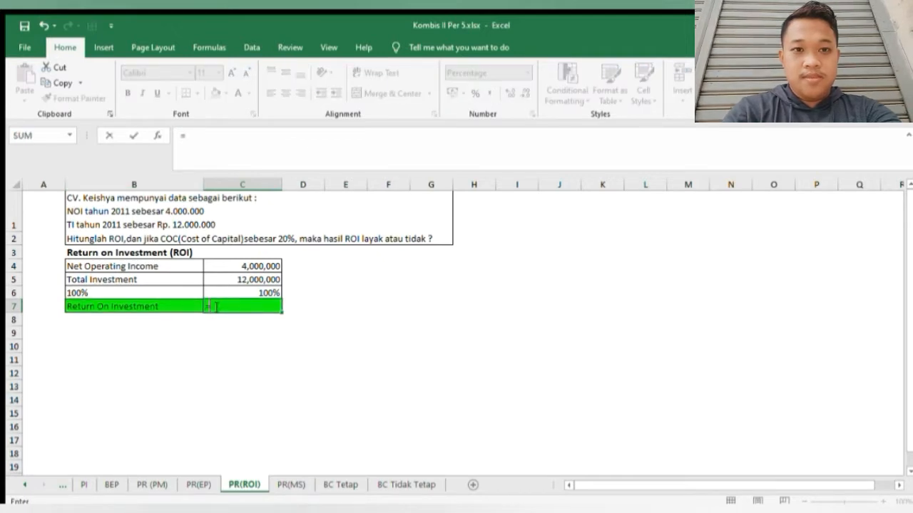
{"action": "type", "text": "("}
{"action": "left_click", "coordinate": [241, 266]}
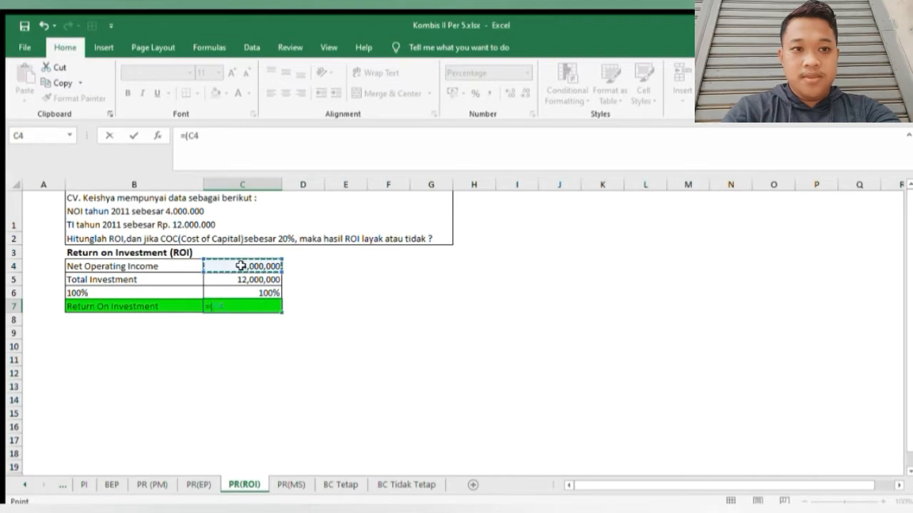
{"action": "type", "text": "/"}
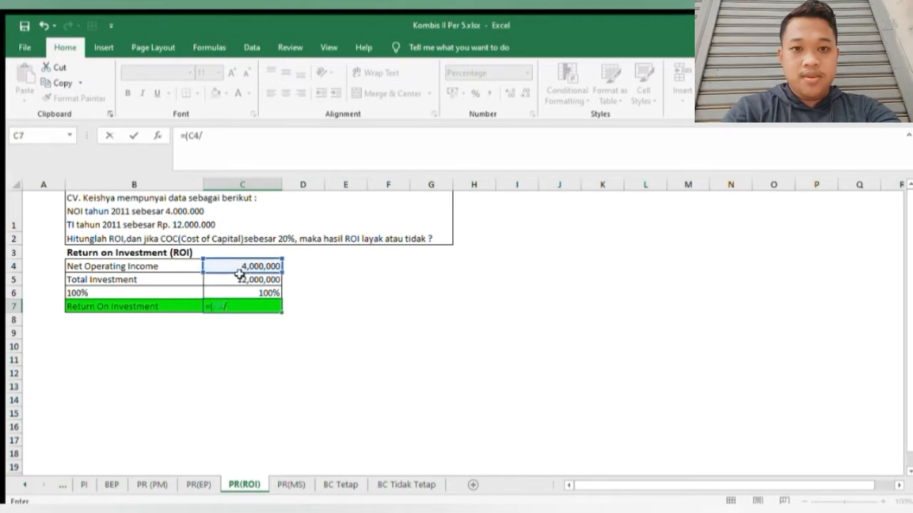
{"action": "left_click", "coordinate": [239, 278]}
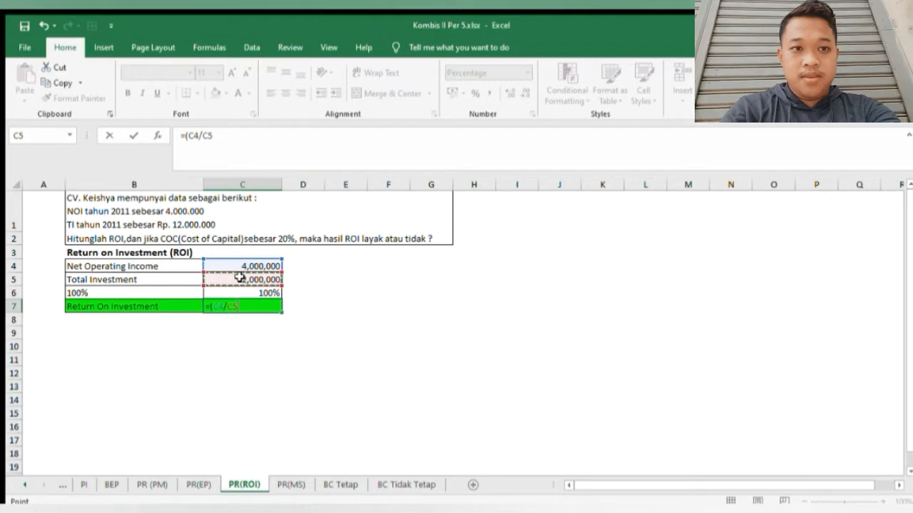
{"action": "type", "text": ")"}
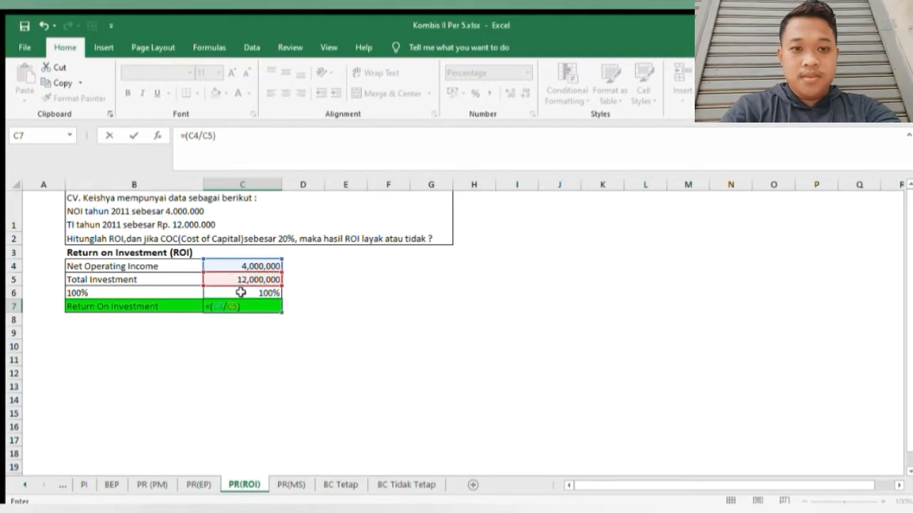
{"action": "left_click", "coordinate": [241, 293]}
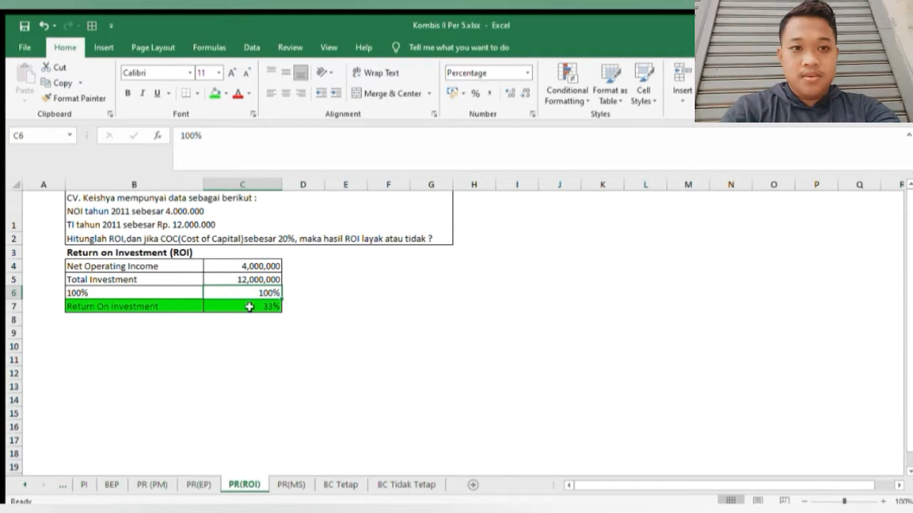
Step: Extend the Return On Investment formula in C7 to multiply by the 100% cell, making it =(C4/C5)*C6
{"action": "left_click", "coordinate": [249, 306]}
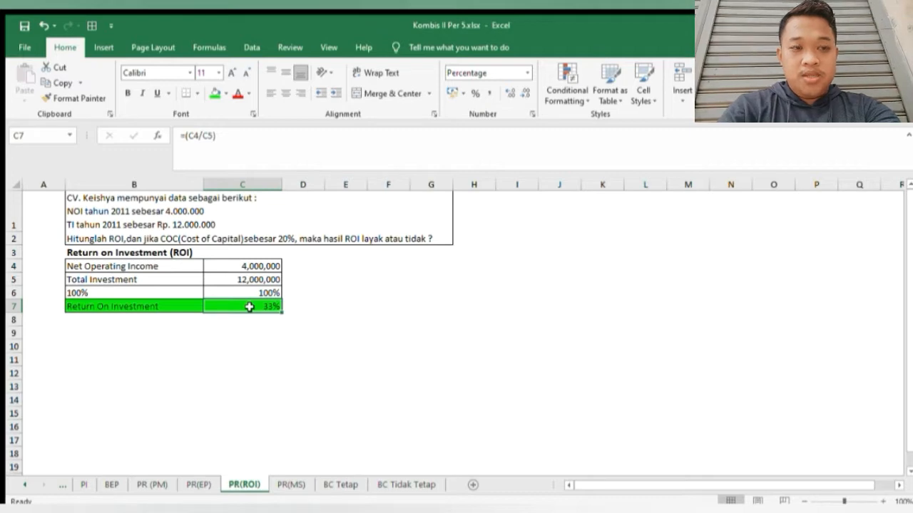
{"action": "double_click", "coordinate": [249, 307]}
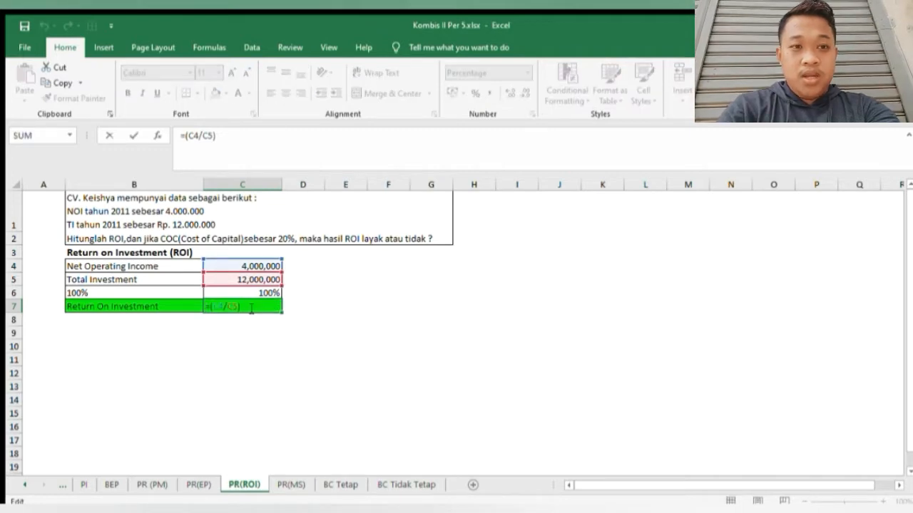
{"action": "type", "text": "*"}
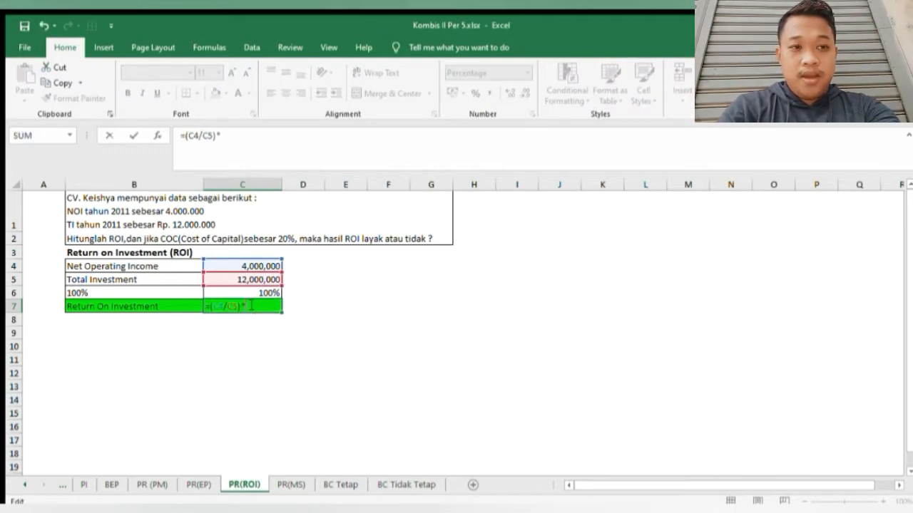
{"action": "left_click", "coordinate": [253, 293]}
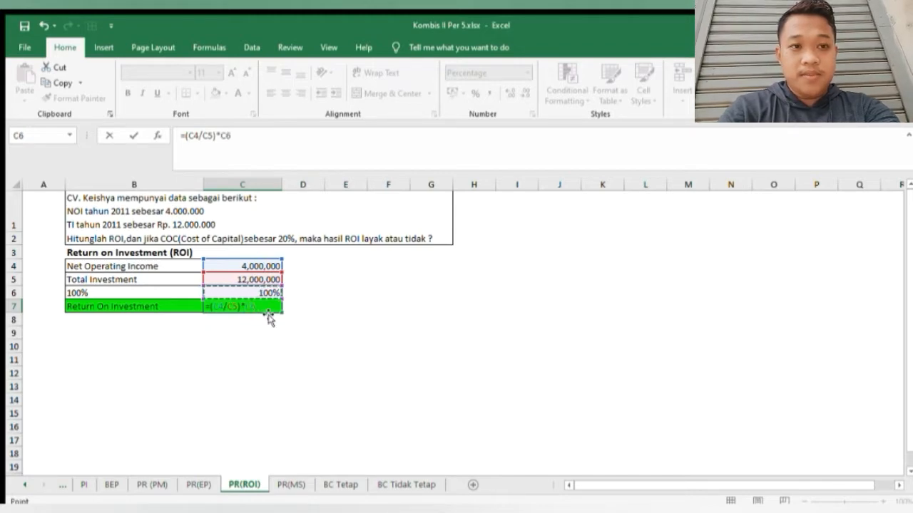
{"action": "key", "text": "Return"}
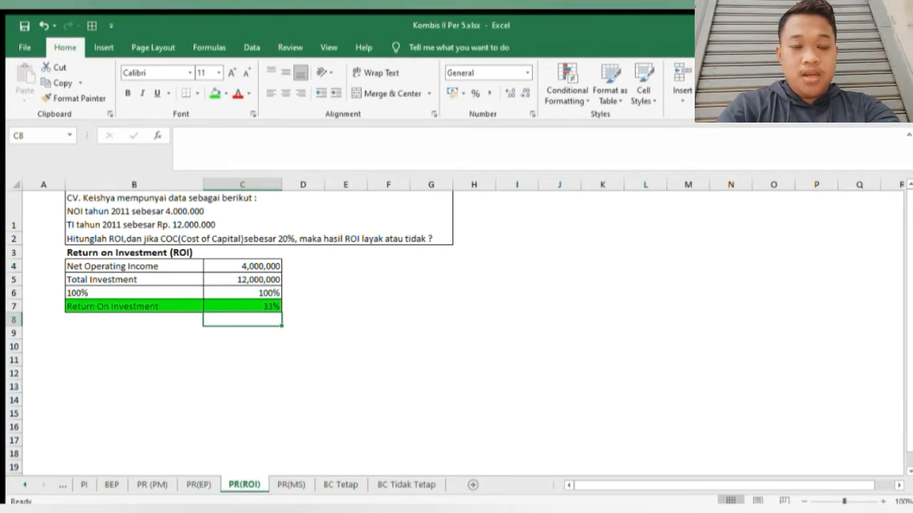
Step: On the PR(MS) sheet, calculate EAT in C7 as NOP minus its interest and taxes portions, =C4-(C4*C5+C4*C6)
{"action": "left_click", "coordinate": [291, 485]}
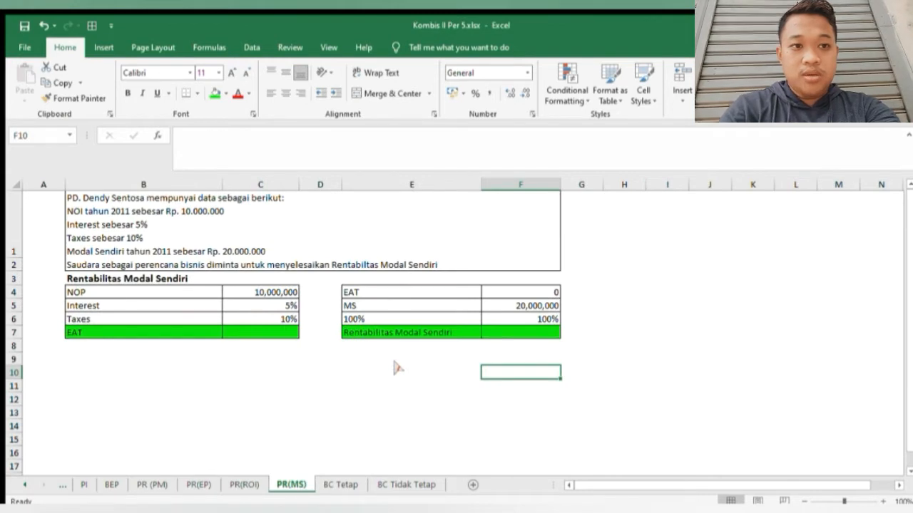
{"action": "left_click", "coordinate": [278, 332]}
{"action": "type", "text": "="}
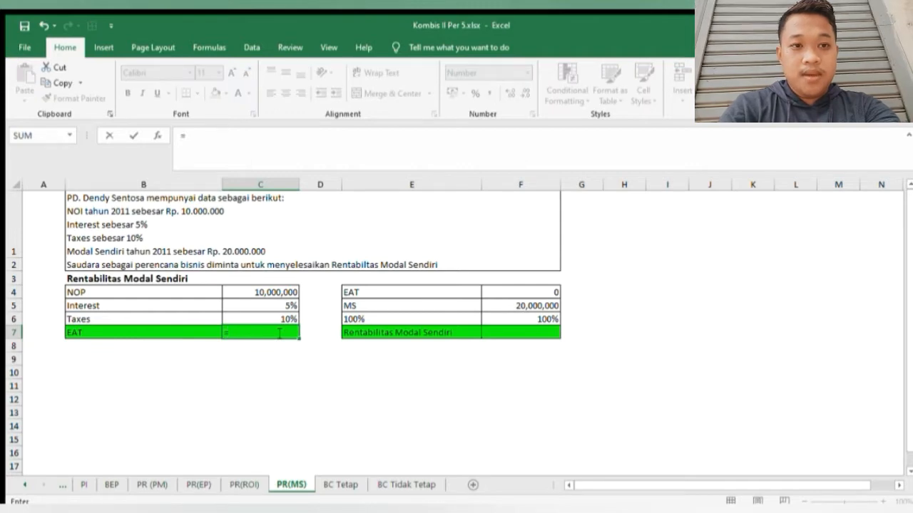
{"action": "left_click", "coordinate": [279, 292]}
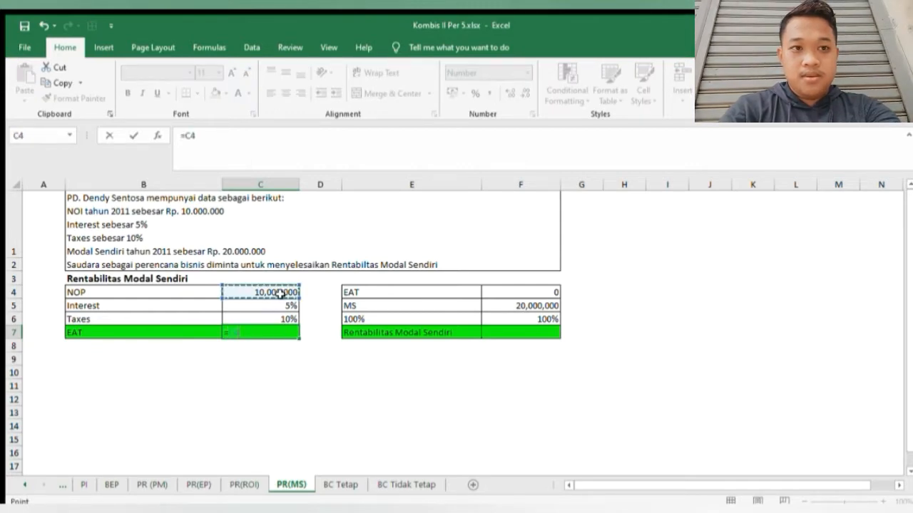
{"action": "type", "text": "-"}
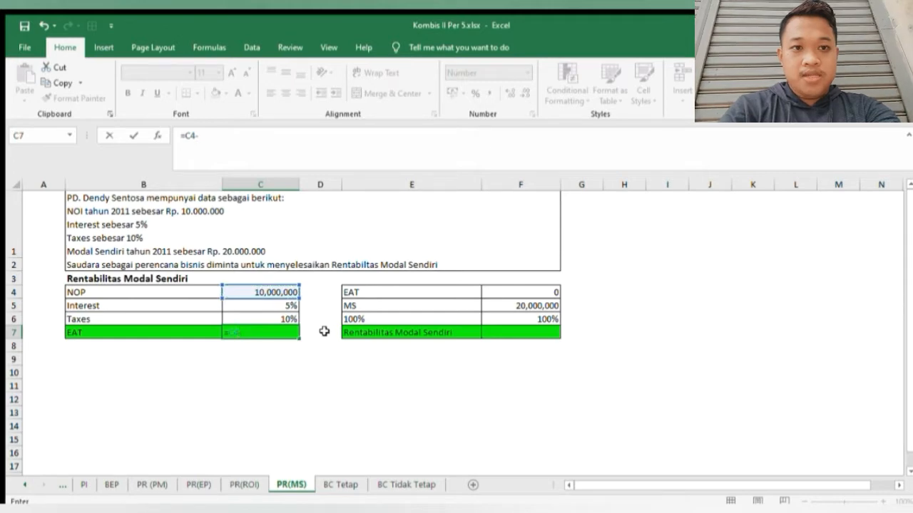
{"action": "type", "text": "("}
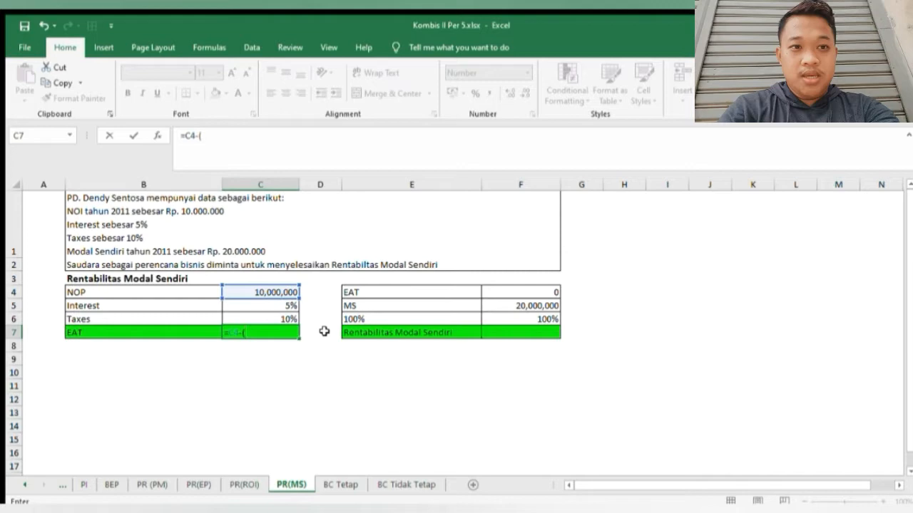
{"action": "left_click", "coordinate": [271, 292]}
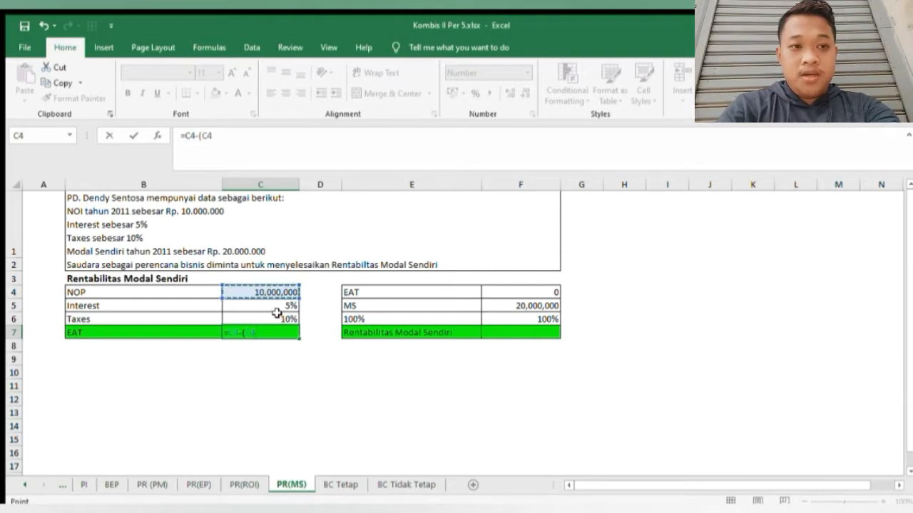
{"action": "type", "text": "*"}
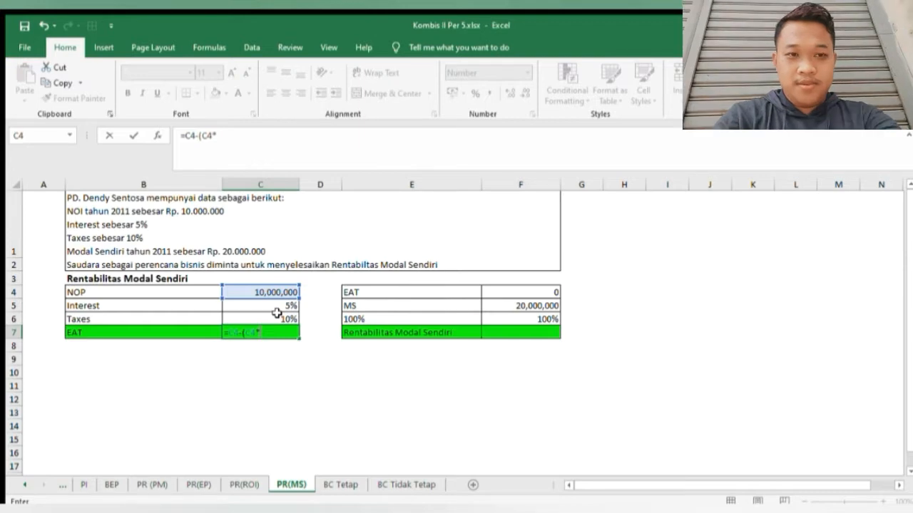
{"action": "left_click", "coordinate": [277, 308]}
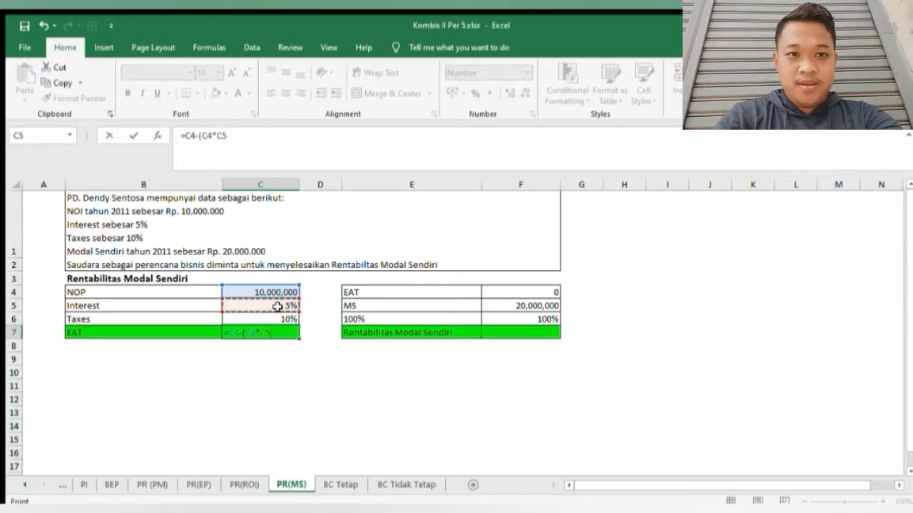
{"action": "type", "text": "+"}
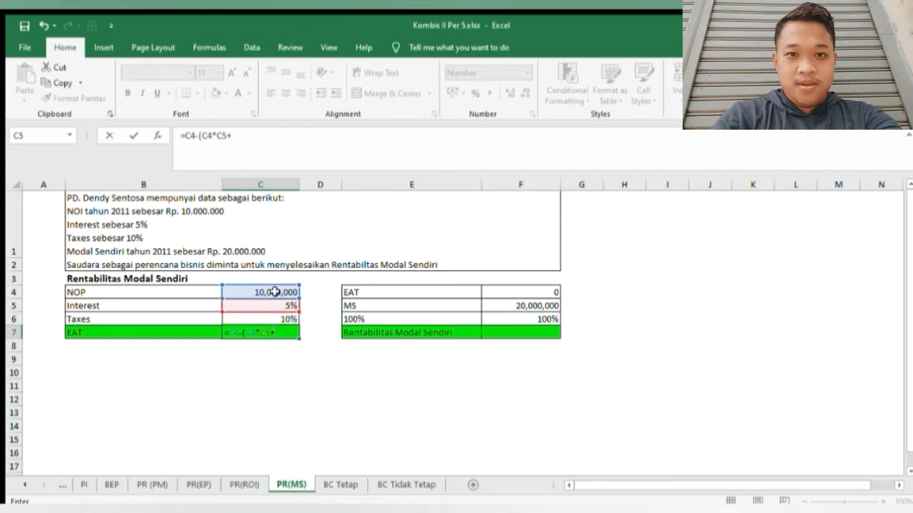
{"action": "left_click", "coordinate": [275, 292]}
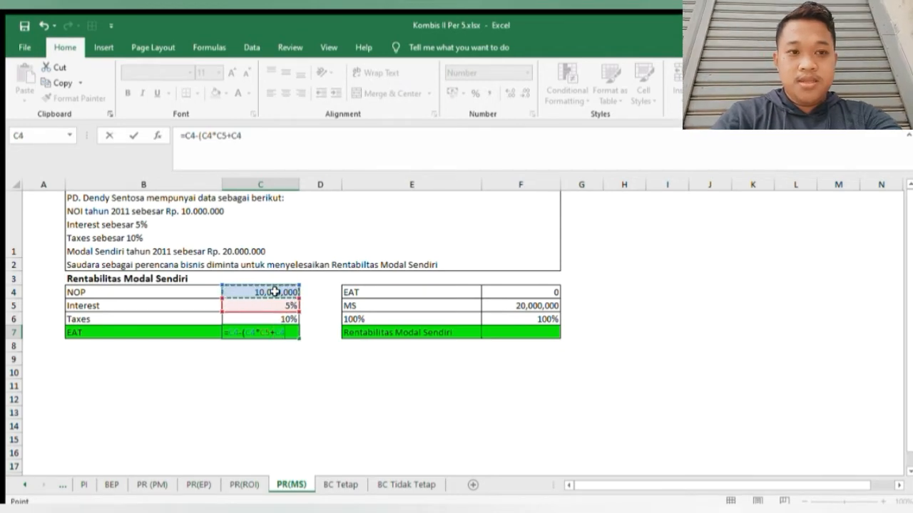
{"action": "type", "text": "*"}
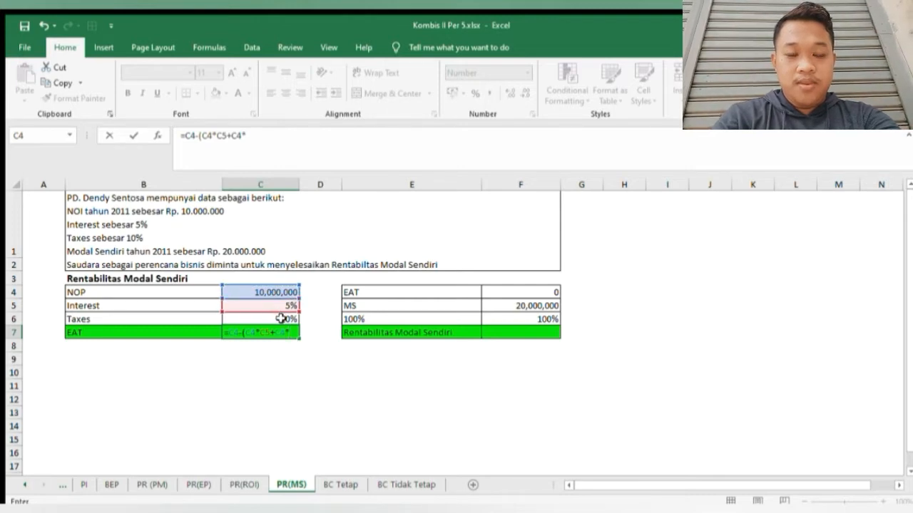
{"action": "left_click", "coordinate": [281, 318]}
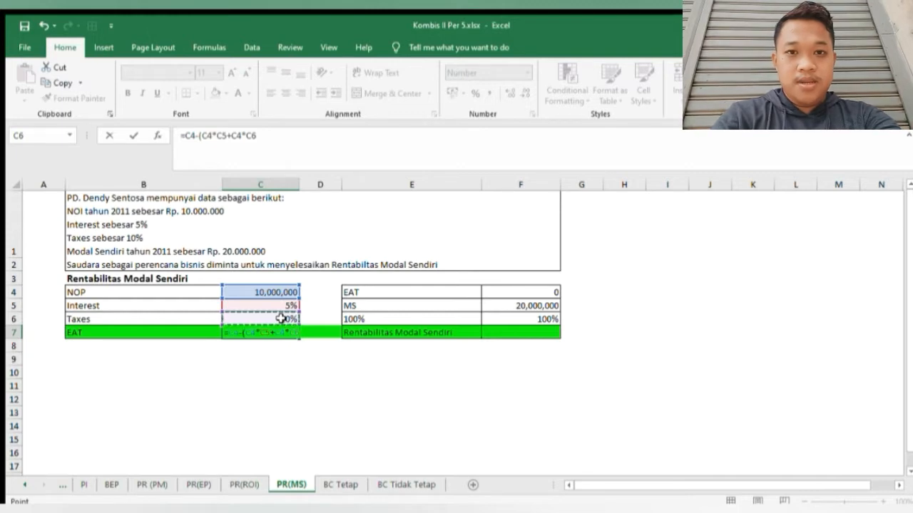
{"action": "type", "text": ")"}
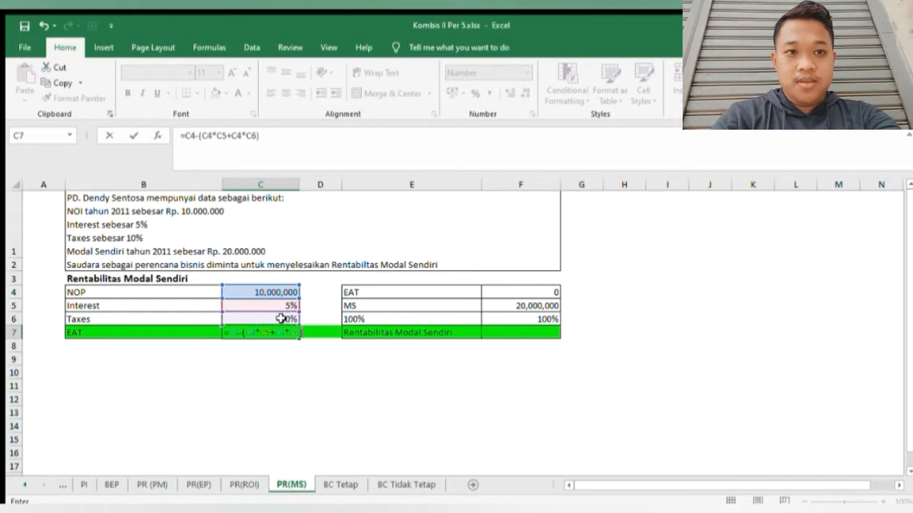
{"action": "key", "text": "Return"}
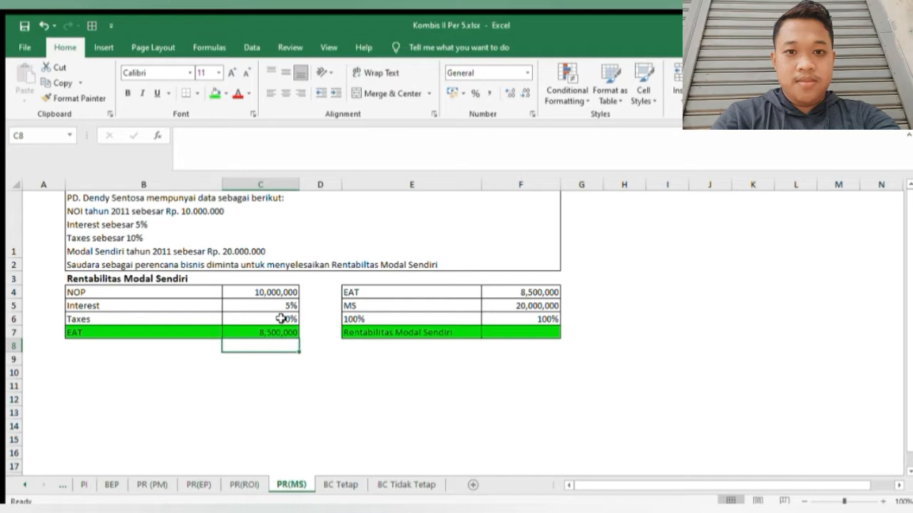
Step: Calculate Rentabilitas Modal Sendiri in F7 as EAT divided by MS times 100%, =(F4/F5)*F6
{"action": "left_click", "coordinate": [508, 334]}
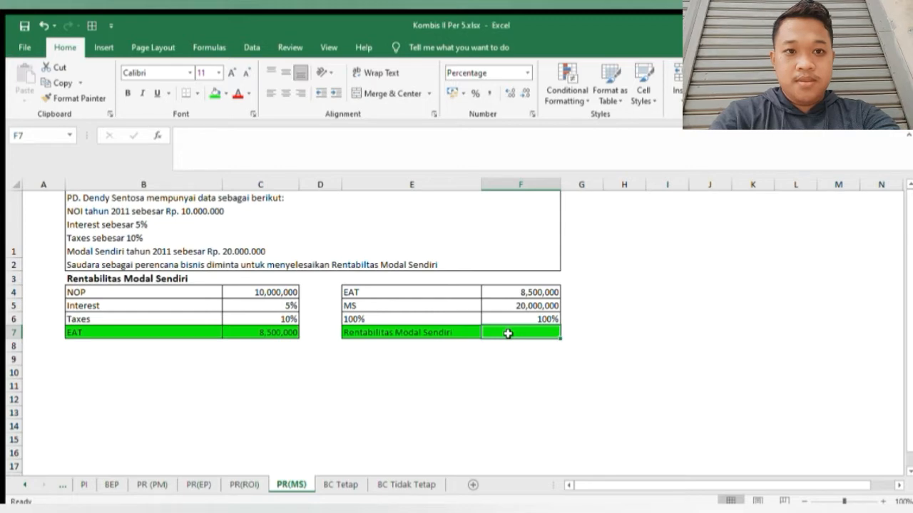
{"action": "type", "text": "="}
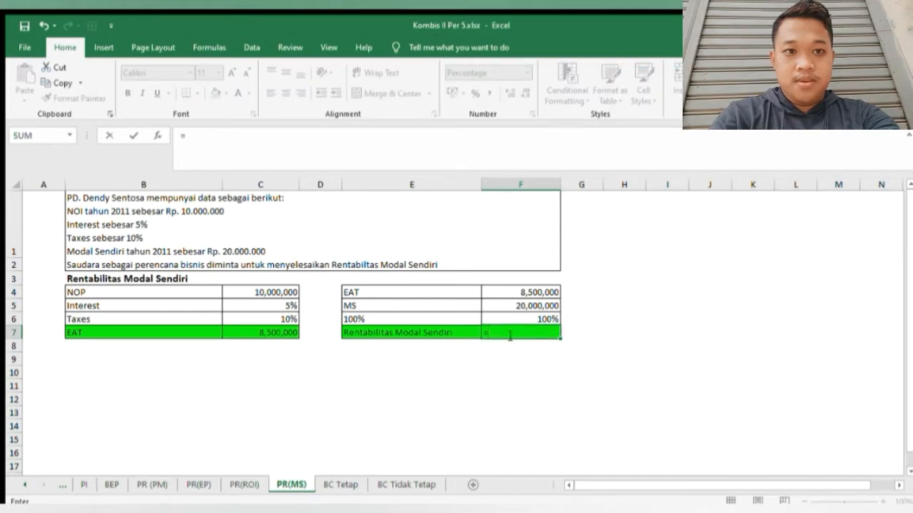
{"action": "type", "text": "("}
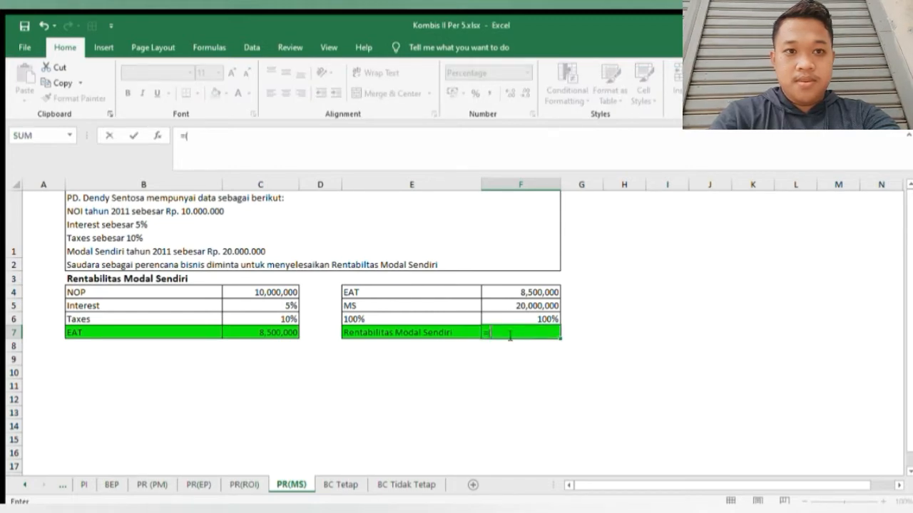
{"action": "left_click", "coordinate": [498, 292]}
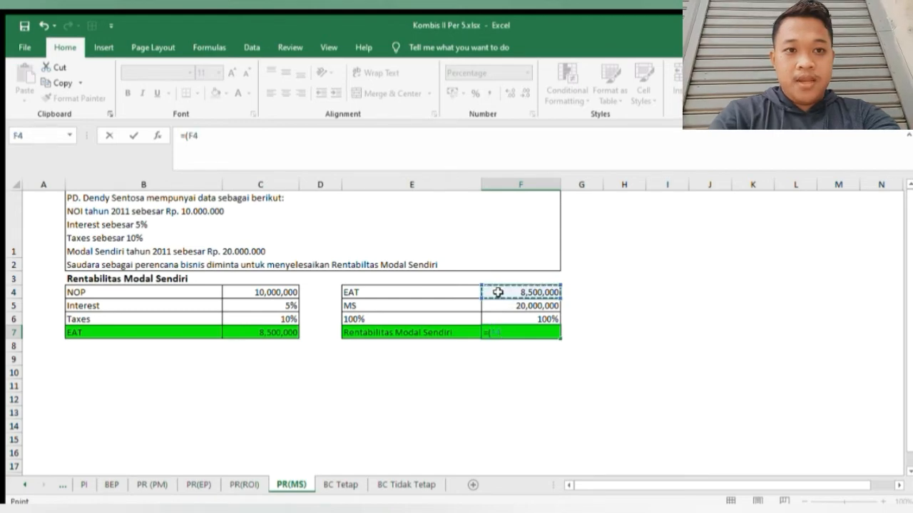
{"action": "type", "text": "/"}
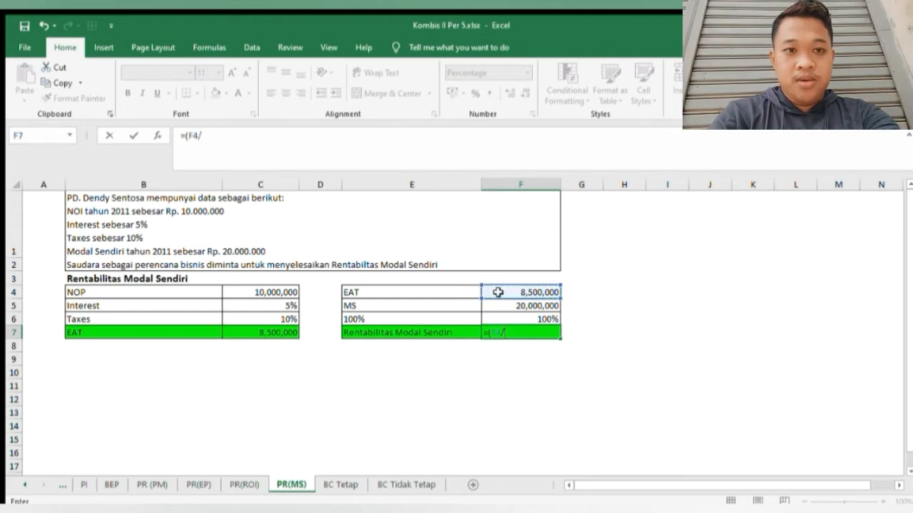
{"action": "left_click", "coordinate": [506, 305]}
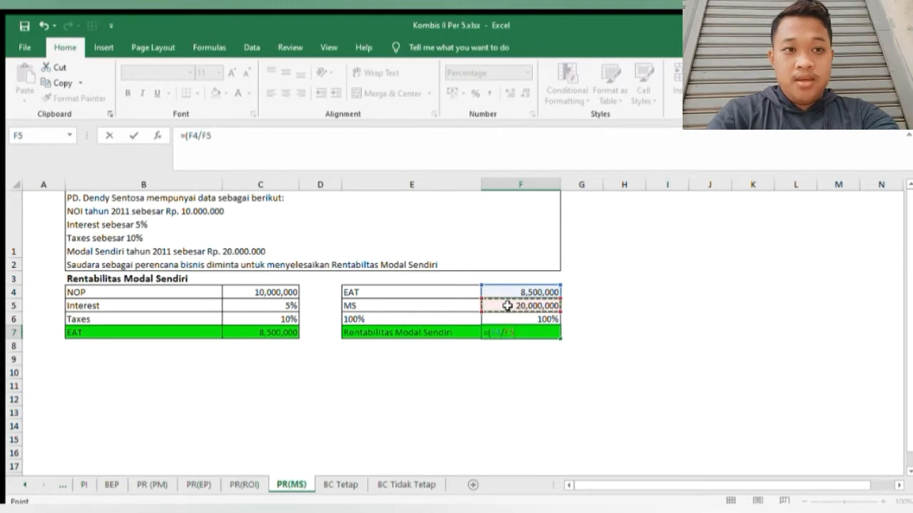
{"action": "type", "text": ")"}
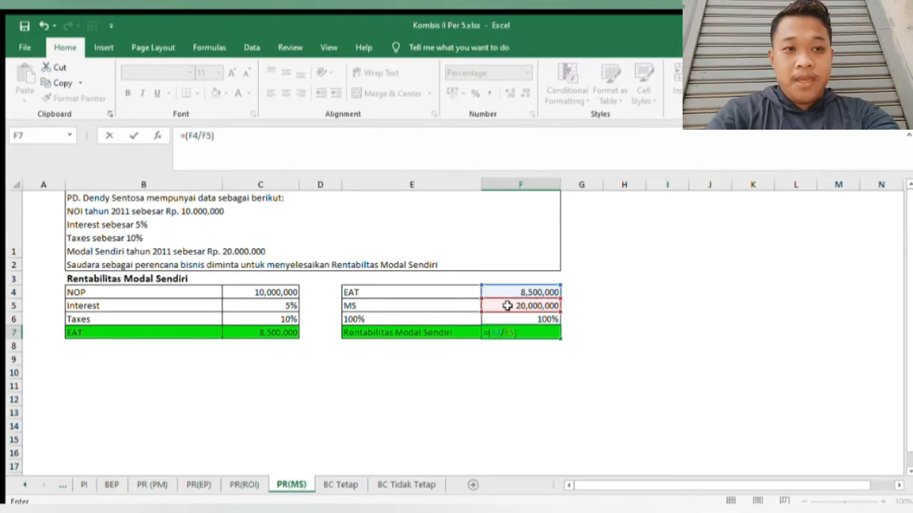
{"action": "type", "text": "*"}
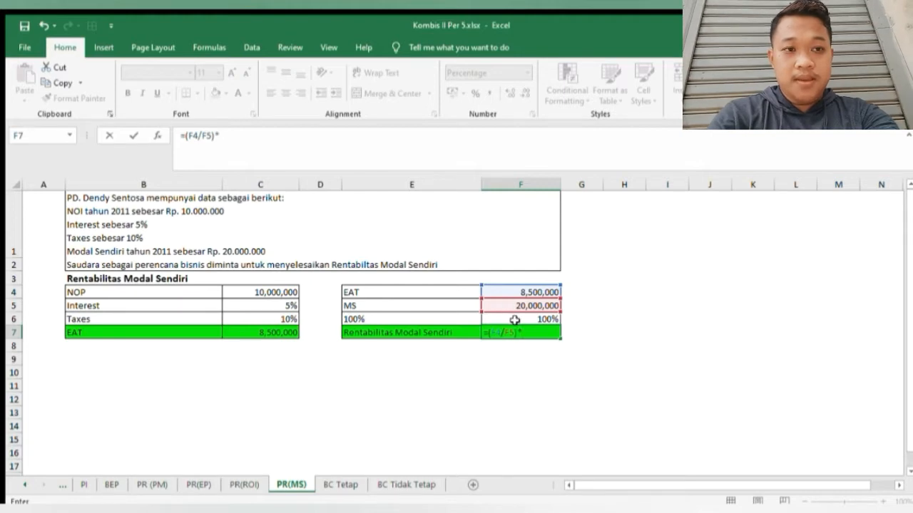
{"action": "left_click", "coordinate": [517, 321]}
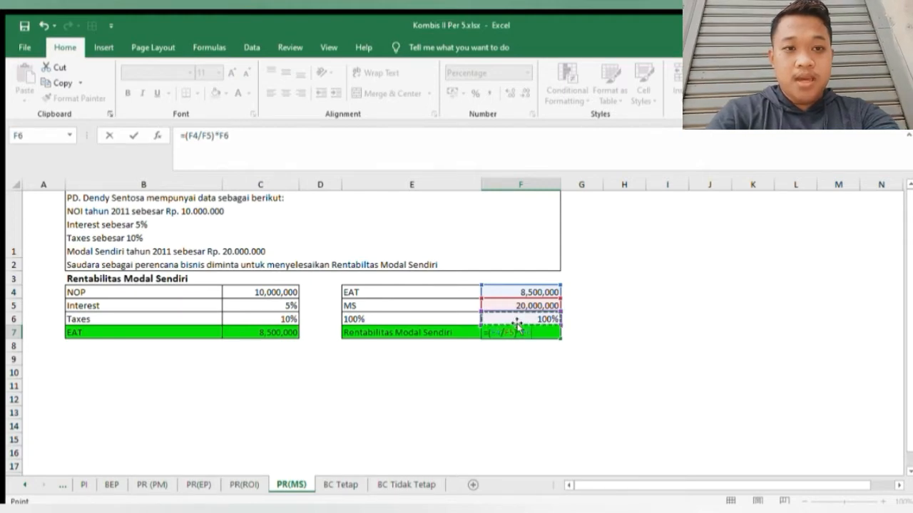
{"action": "key", "text": "Return"}
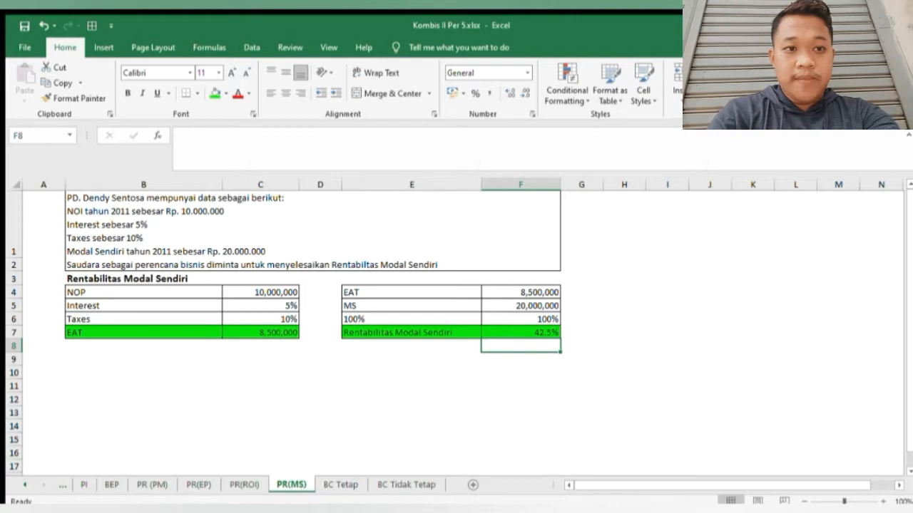
Step: On the BC Tetap sheet, begin the Total Biaya formula in C15 with initial investment times rate, =(C10*C11)
{"action": "key", "text": "ctrl+Page_Down"}
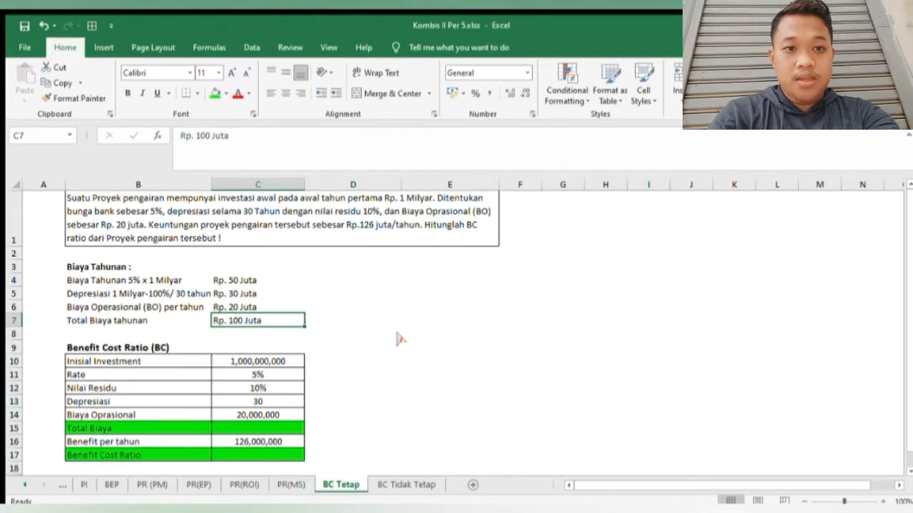
{"action": "left_click", "coordinate": [273, 425]}
{"action": "type", "text": "="}
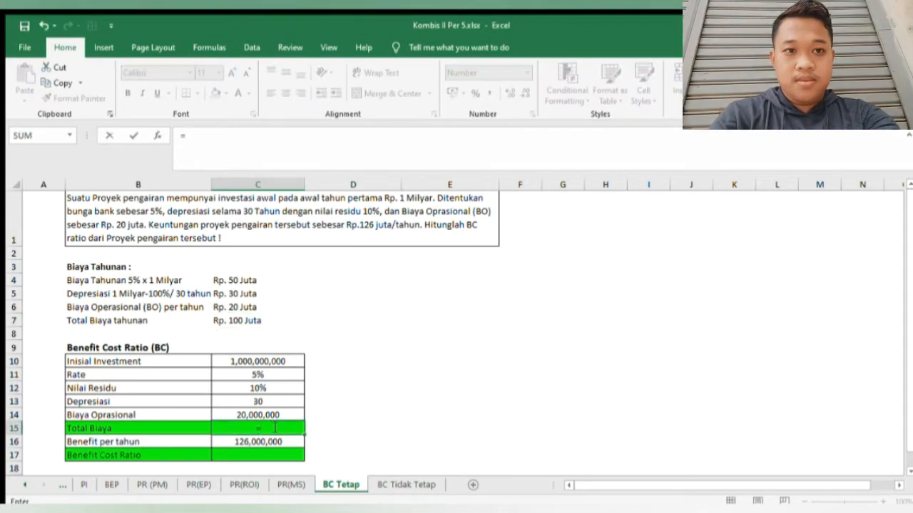
{"action": "type", "text": "("}
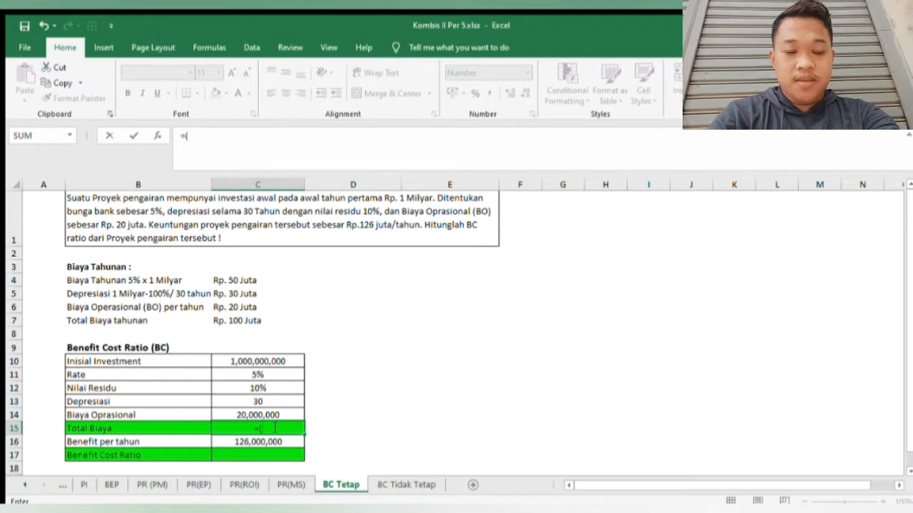
{"action": "left_click", "coordinate": [238, 361]}
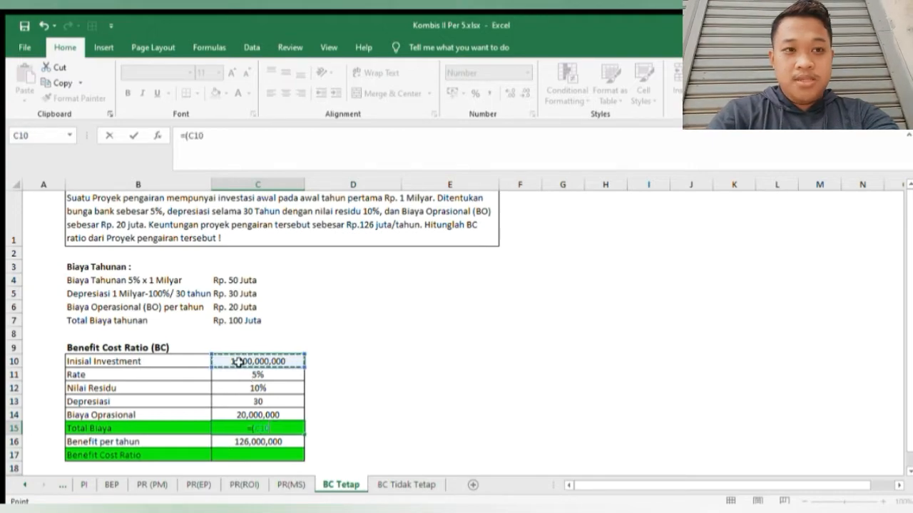
{"action": "type", "text": "*"}
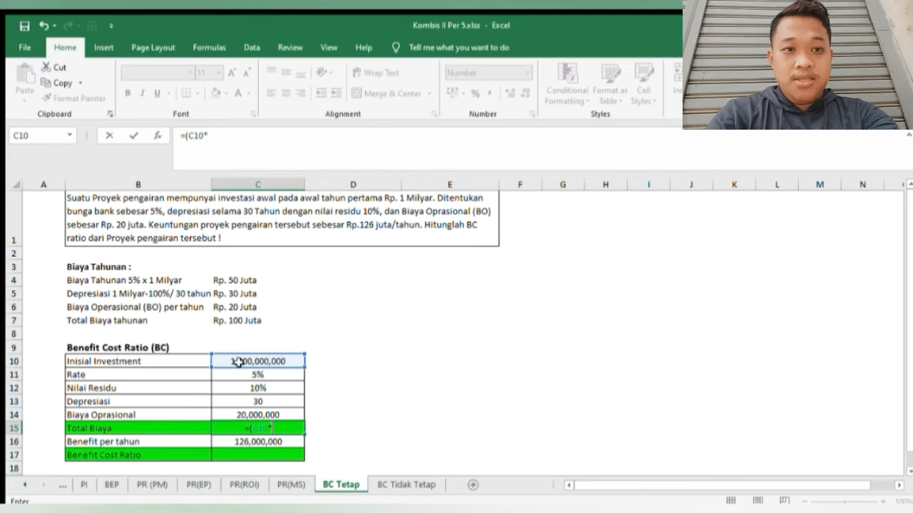
{"action": "left_click", "coordinate": [254, 375]}
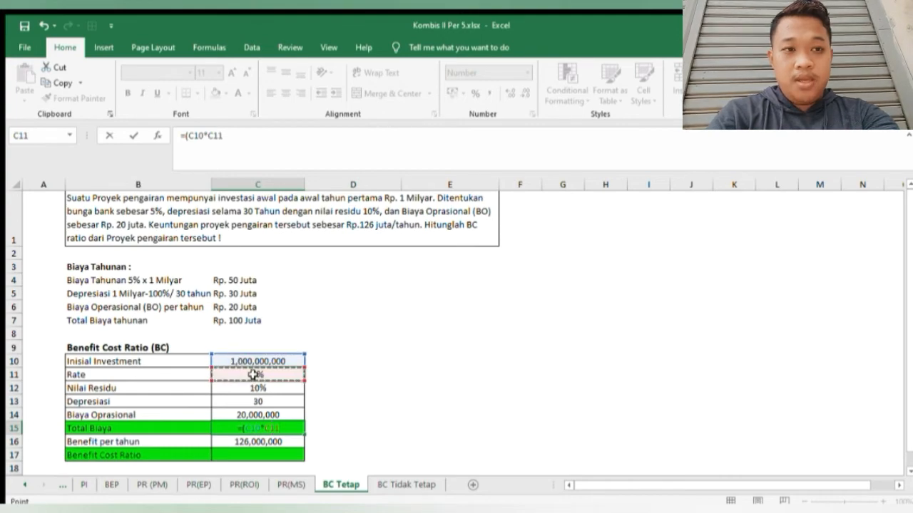
{"action": "type", "text": ")"}
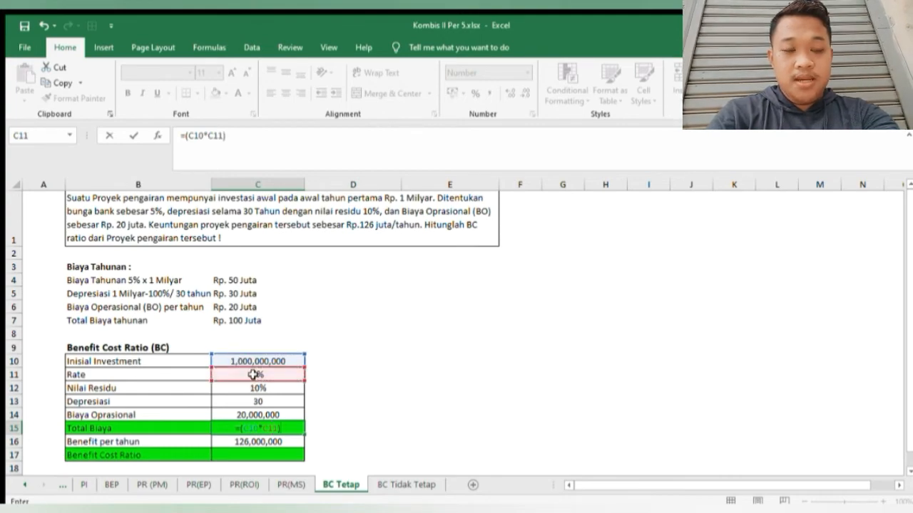
Step: Complete the Total Biaya formula in C15 by adding yearly depreciation and operating cost, +(C10-(C10*C12))/C13+C14
{"action": "type", "text": "+"}
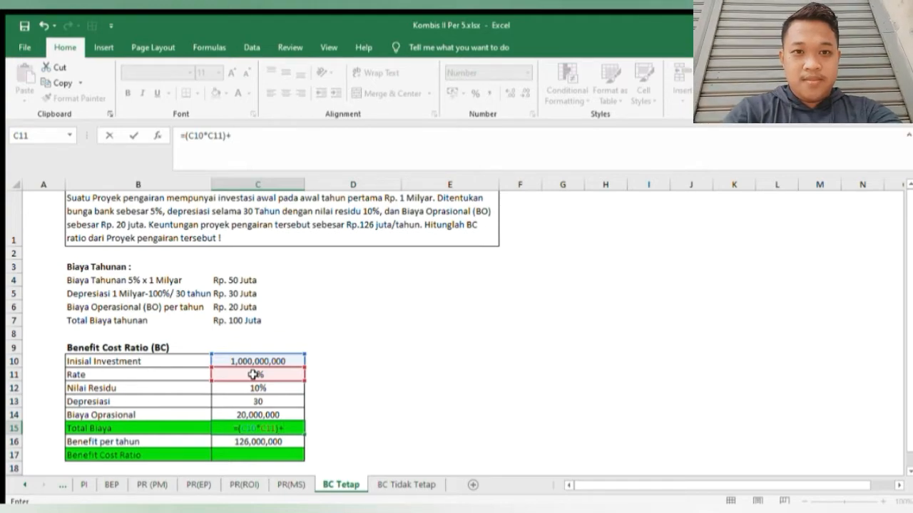
{"action": "type", "text": "("}
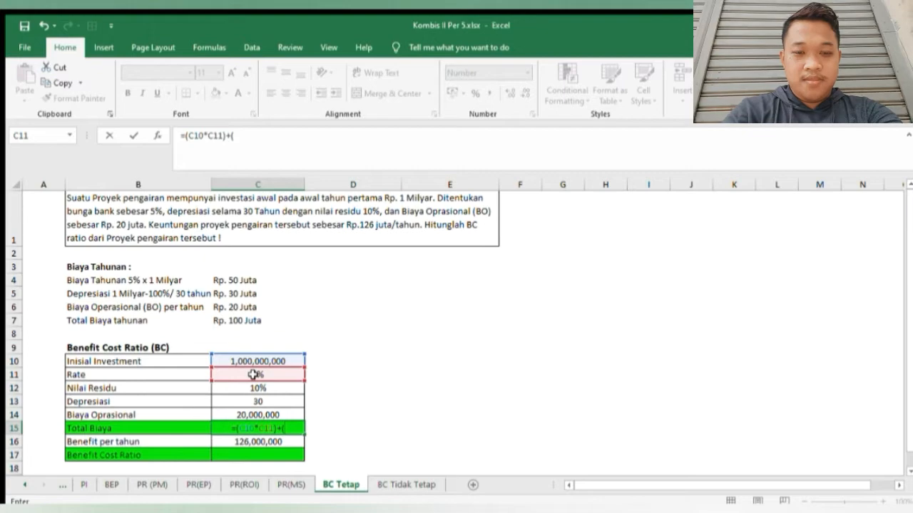
{"action": "left_click", "coordinate": [259, 361]}
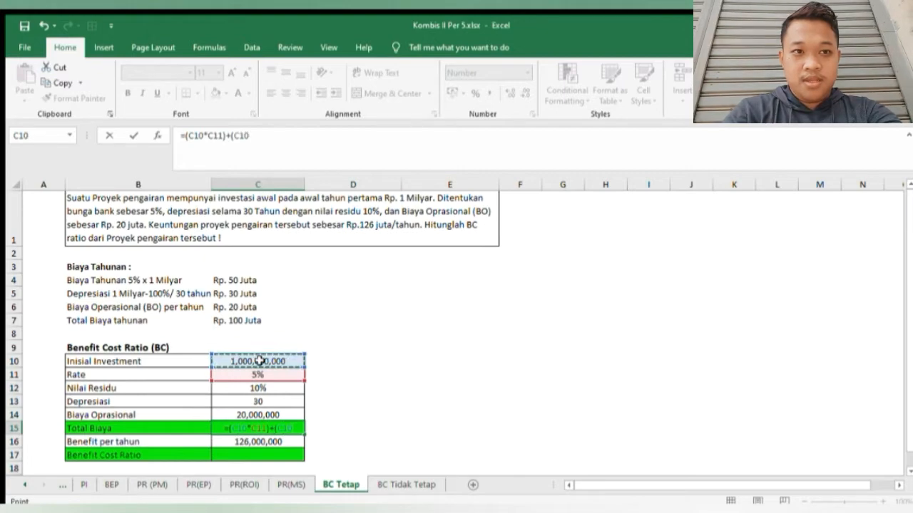
{"action": "type", "text": "-"}
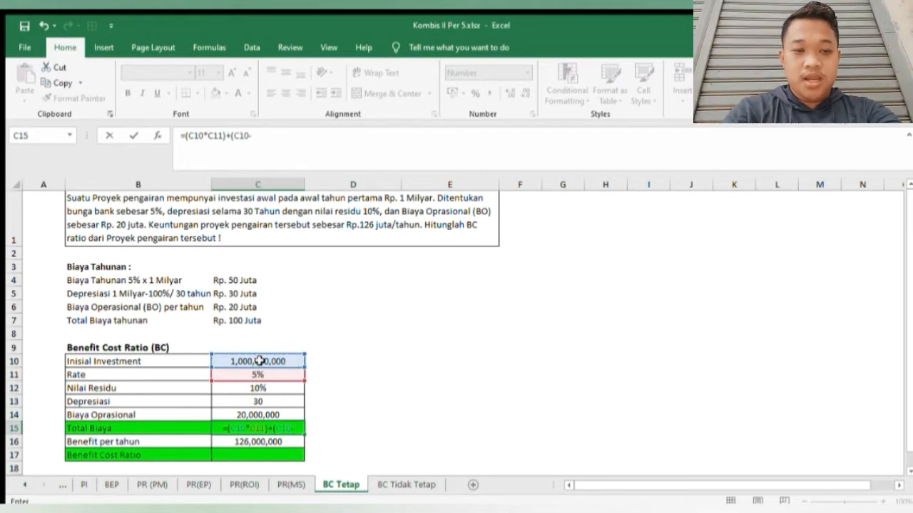
{"action": "type", "text": "("}
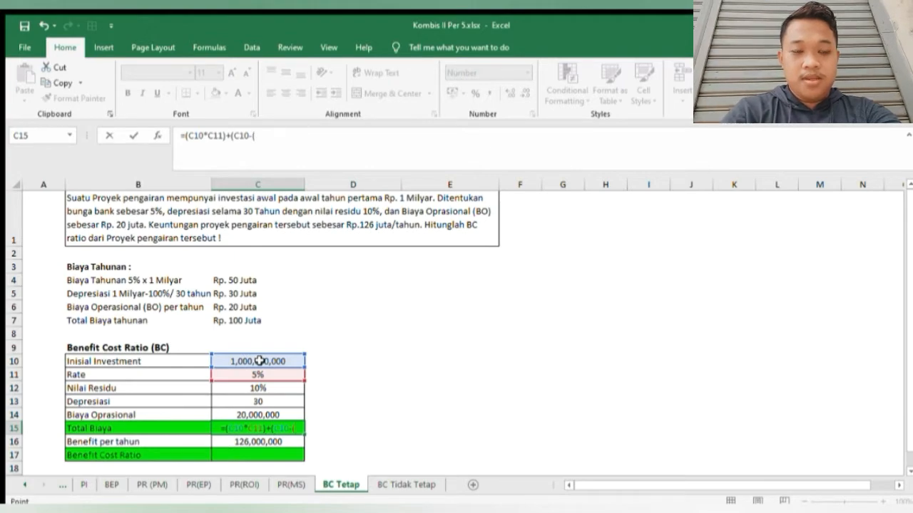
{"action": "left_click", "coordinate": [259, 361]}
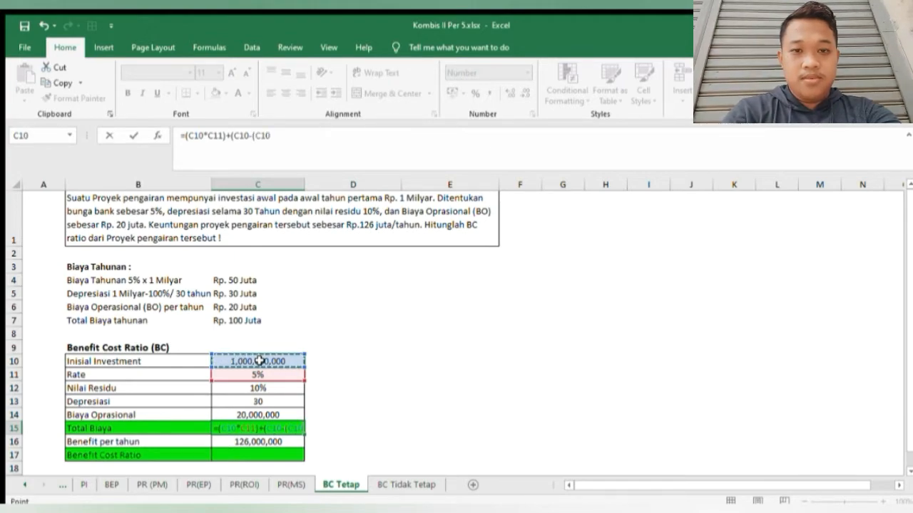
{"action": "type", "text": "*"}
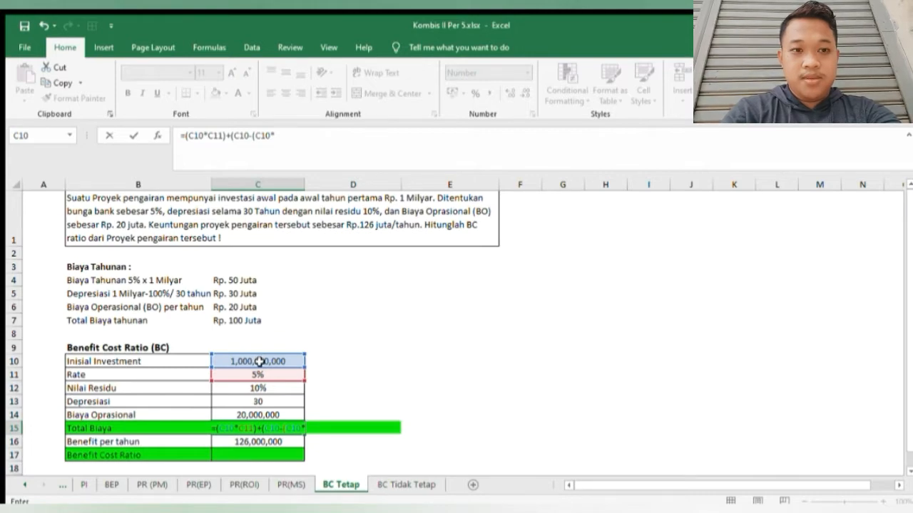
{"action": "left_click", "coordinate": [260, 390]}
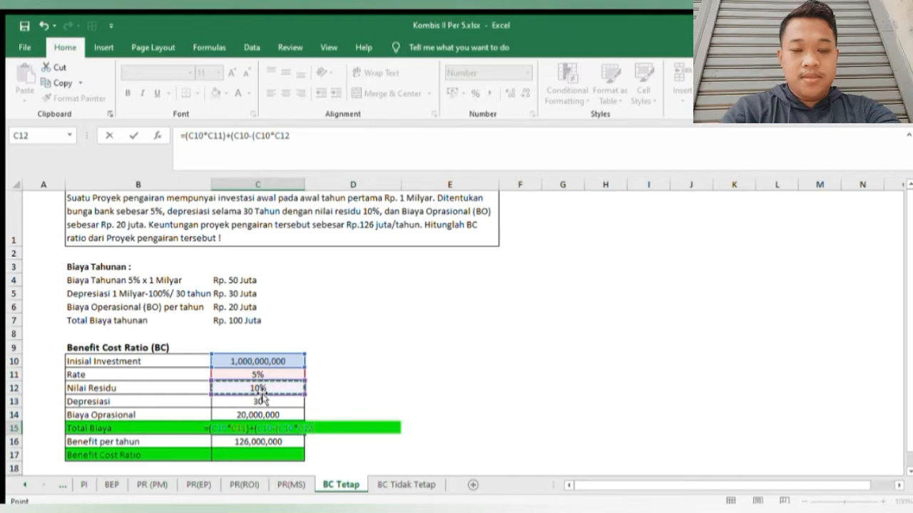
{"action": "type", "text": "))"}
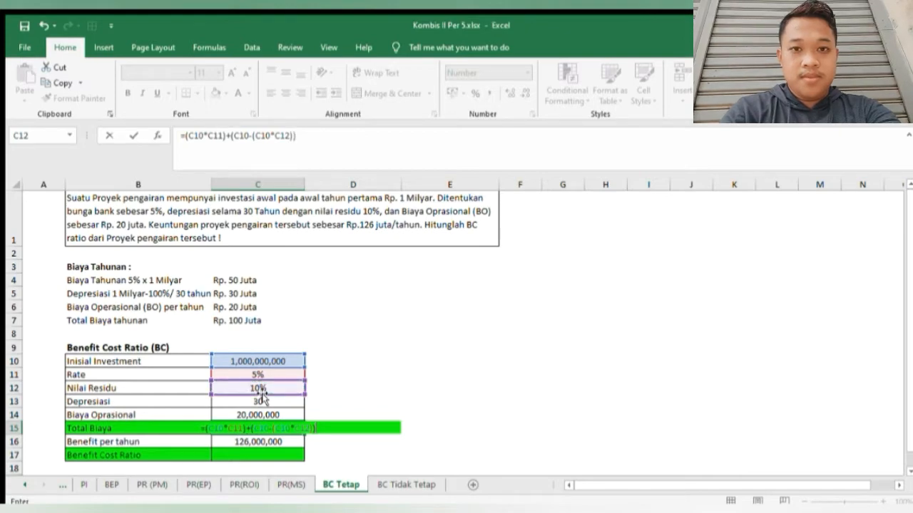
{"action": "type", "text": "/"}
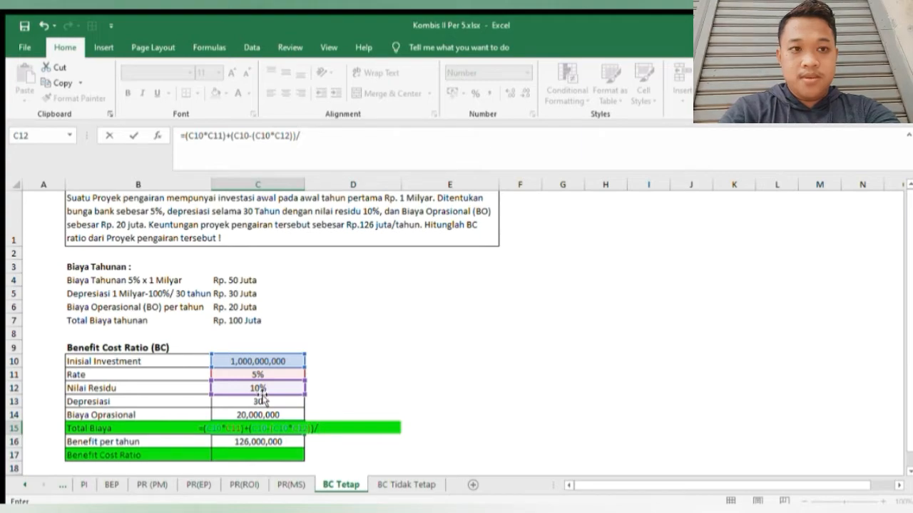
{"action": "left_click", "coordinate": [261, 404]}
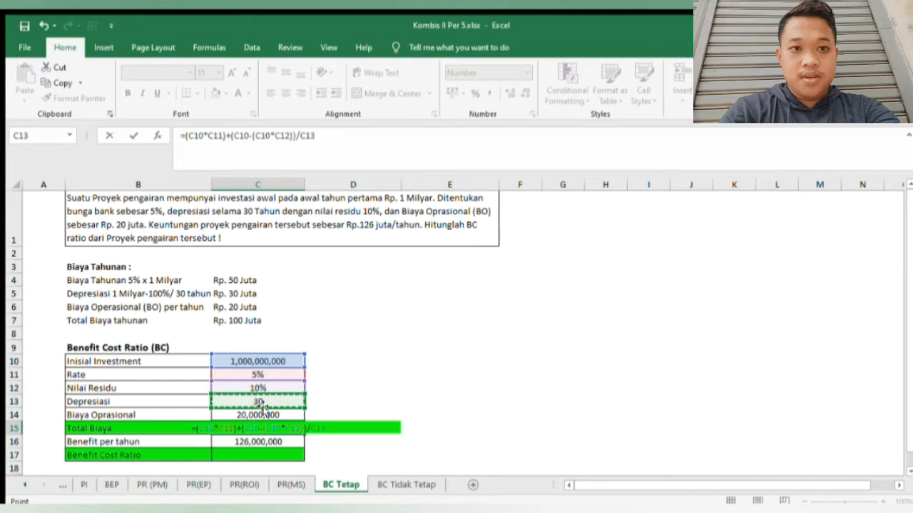
{"action": "type", "text": "+"}
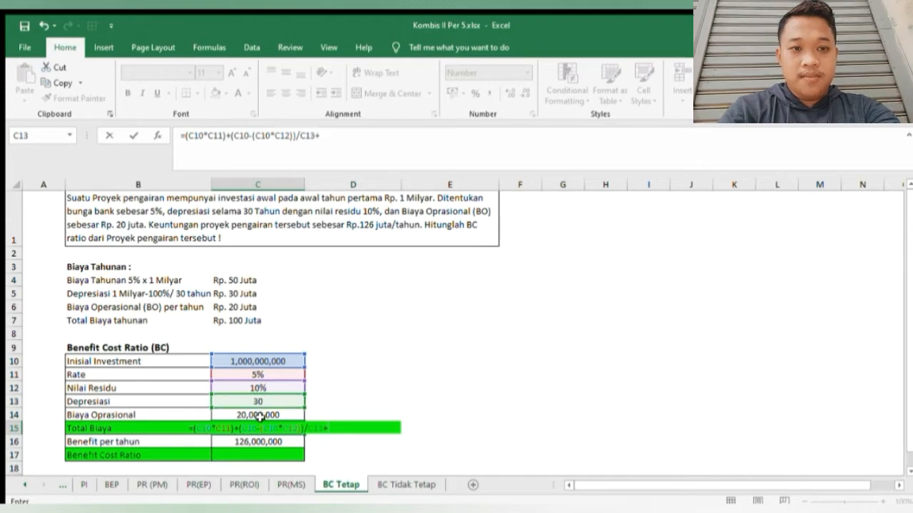
{"action": "left_click", "coordinate": [260, 413]}
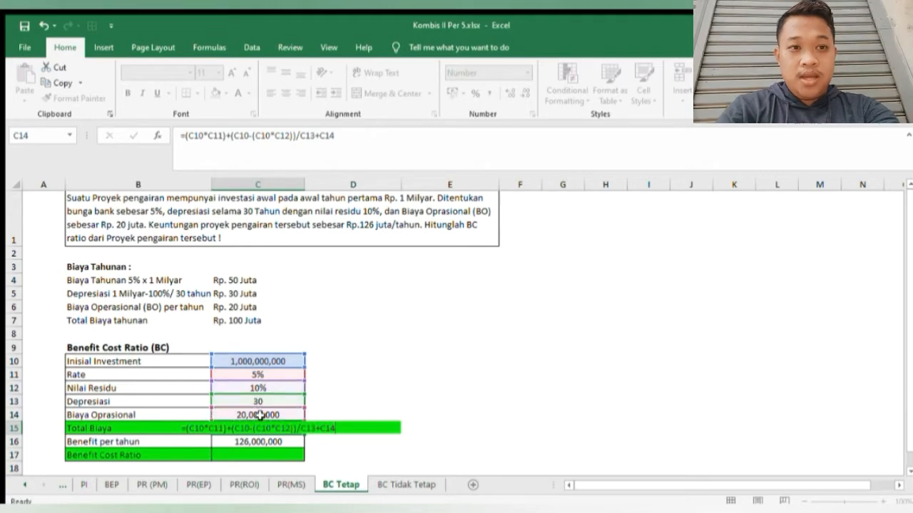
{"action": "key", "text": "Return"}
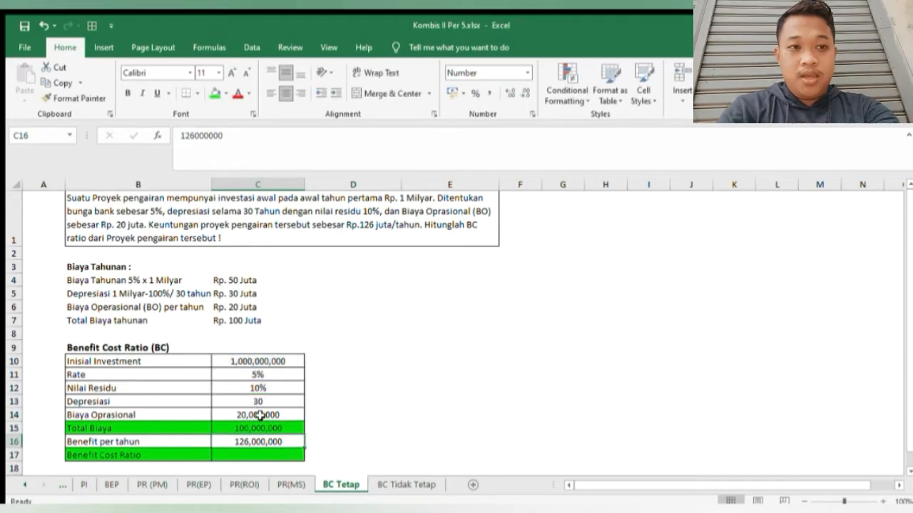
Step: Calculate the Benefit Cost Ratio in C17 as yearly benefit divided by total cost, =C16/C15
{"action": "left_click", "coordinate": [263, 458]}
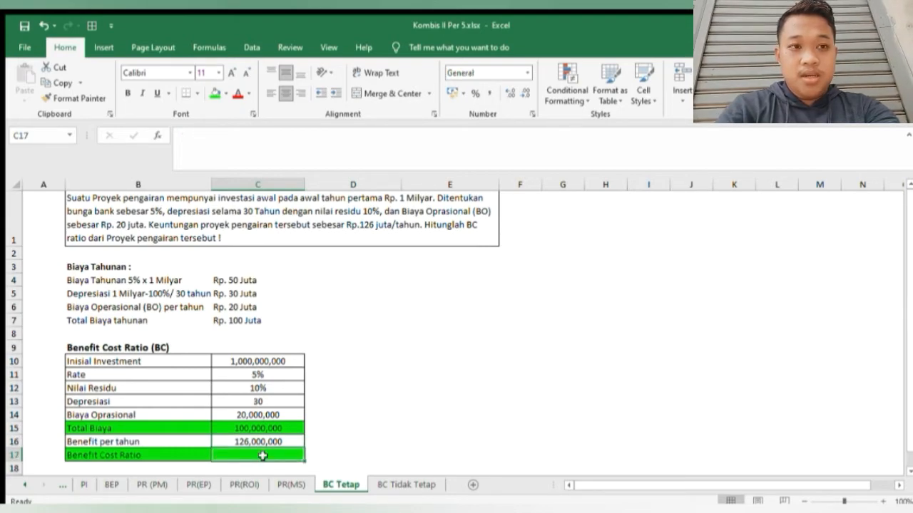
{"action": "type", "text": "="}
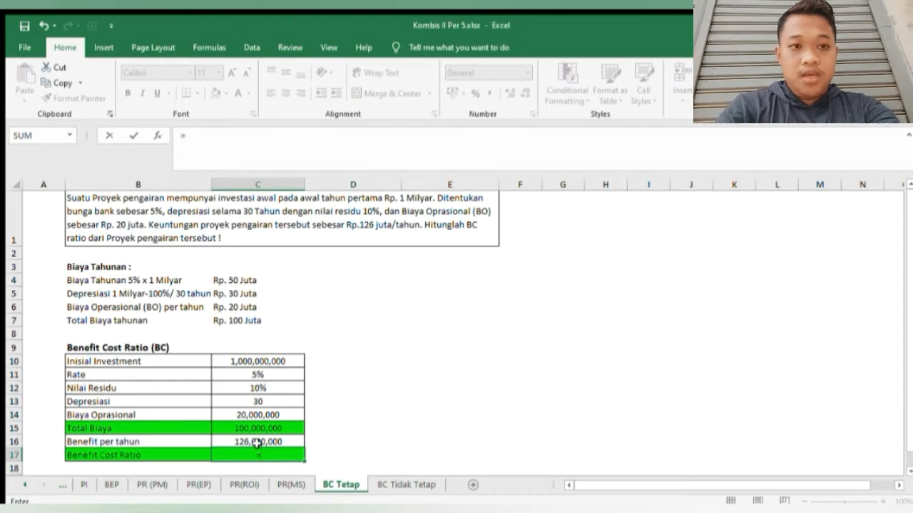
{"action": "left_click", "coordinate": [257, 442]}
{"action": "type", "text": "/"}
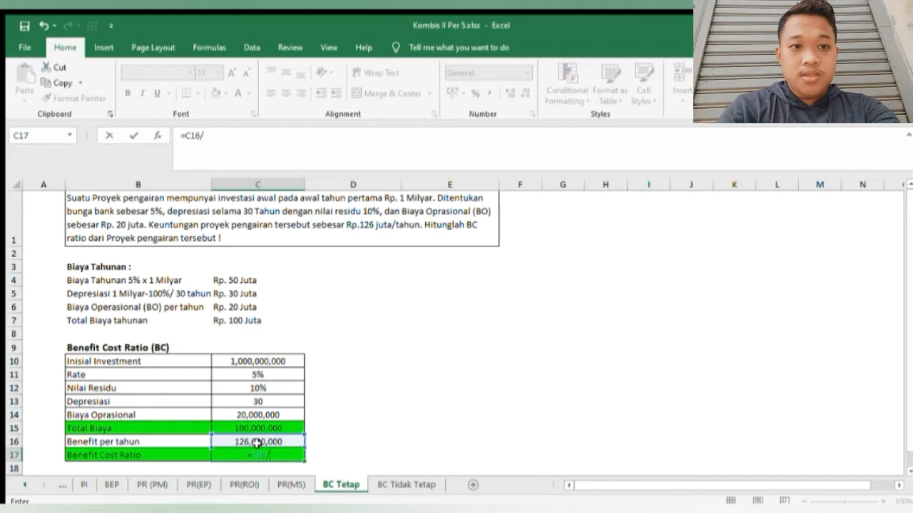
{"action": "left_click", "coordinate": [255, 428]}
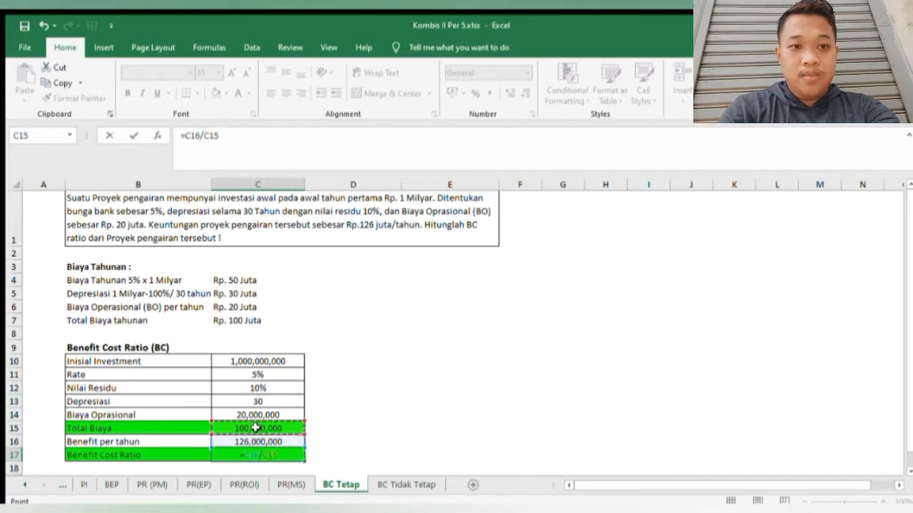
{"action": "key", "text": "Return"}
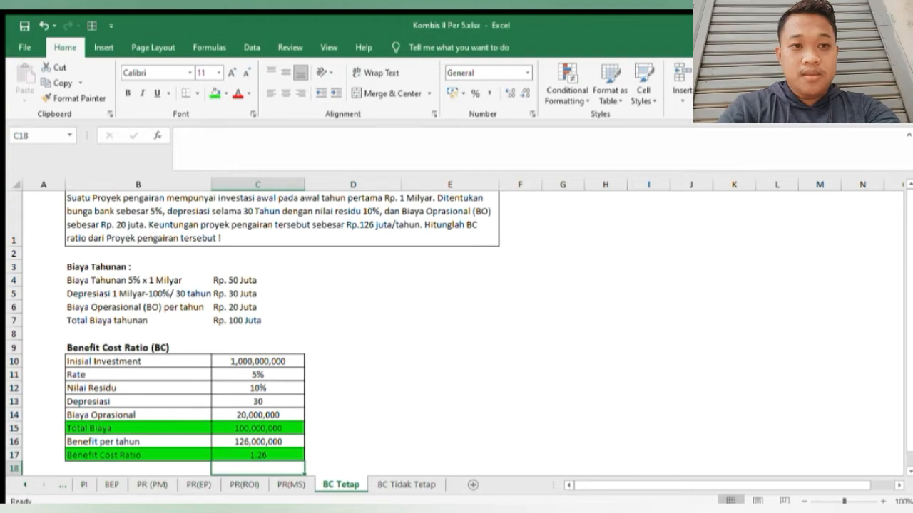
Step: On the BC Tidak Tetap sheet, begin the year 1 Total Biaya formula in C15 with initial investment times rate, =(C10*C11)
{"action": "key", "text": "ctrl+Page_Down"}
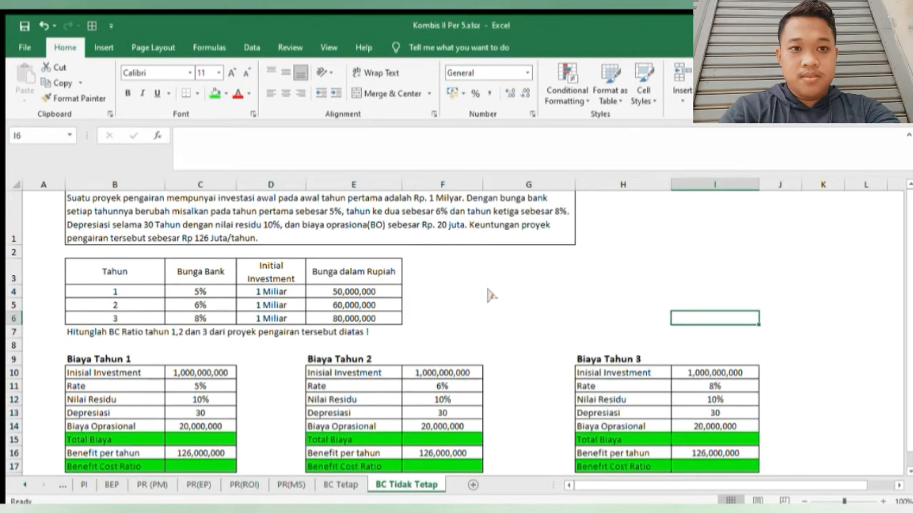
{"action": "left_click", "coordinate": [185, 440]}
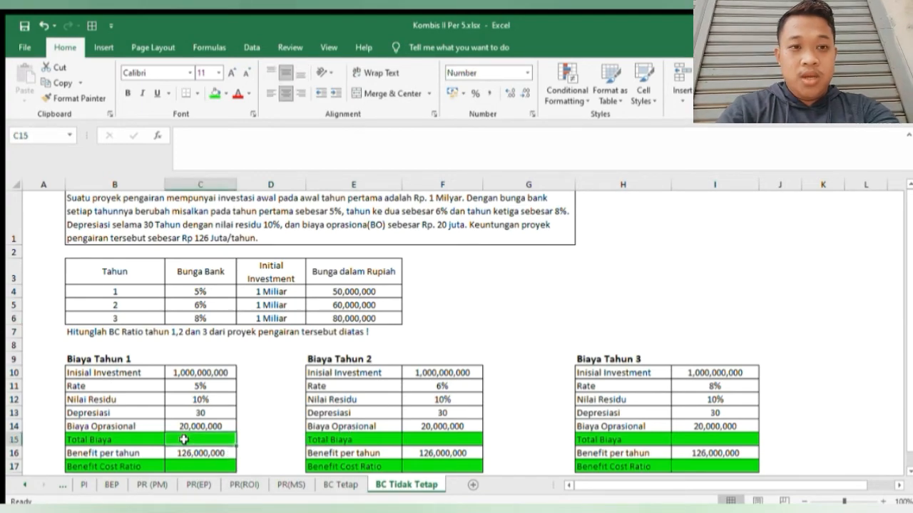
{"action": "type", "text": "=("}
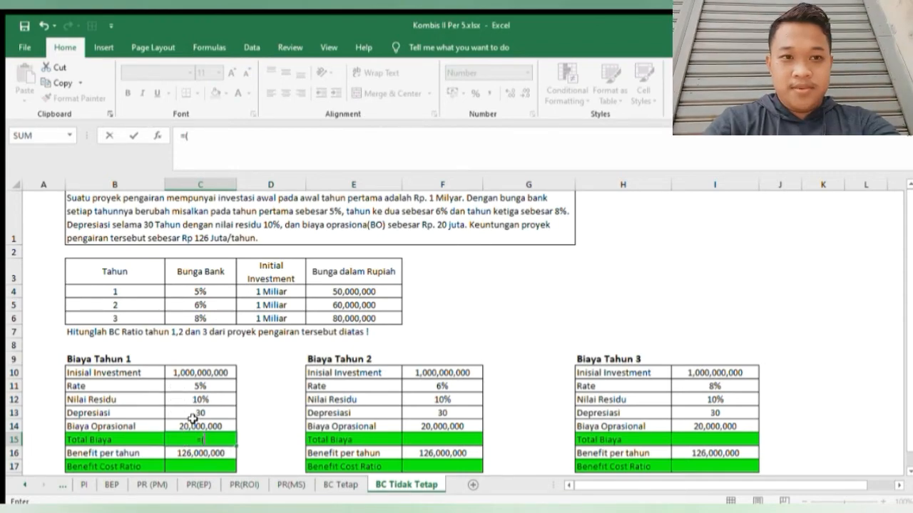
{"action": "left_click", "coordinate": [189, 370]}
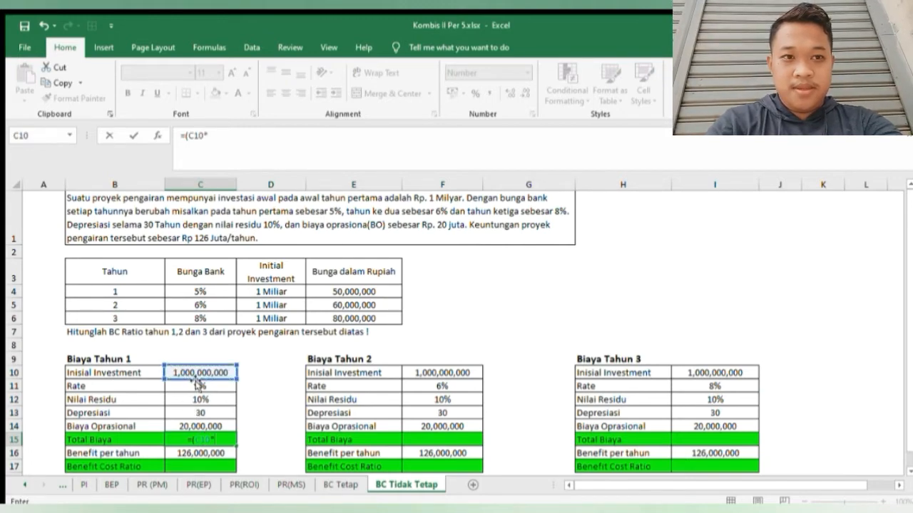
{"action": "type", "text": "*"}
{"action": "left_click", "coordinate": [198, 386]}
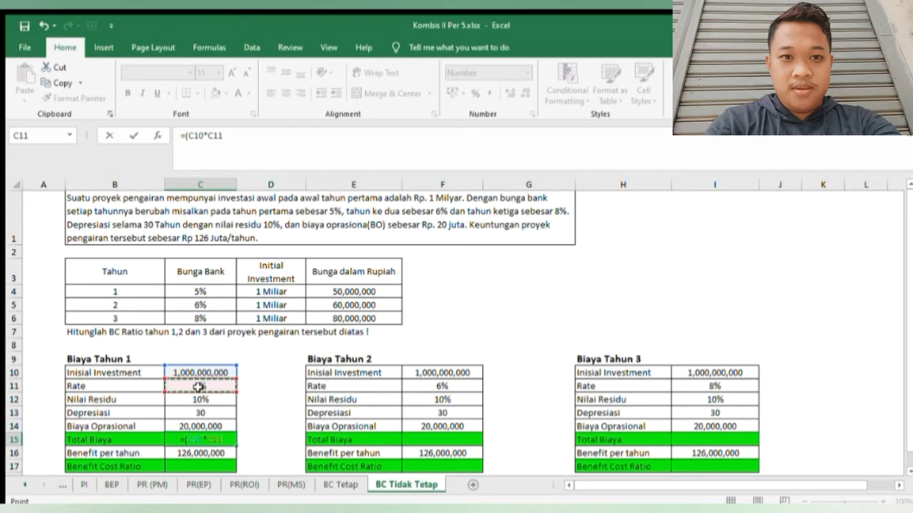
{"action": "type", "text": ")"}
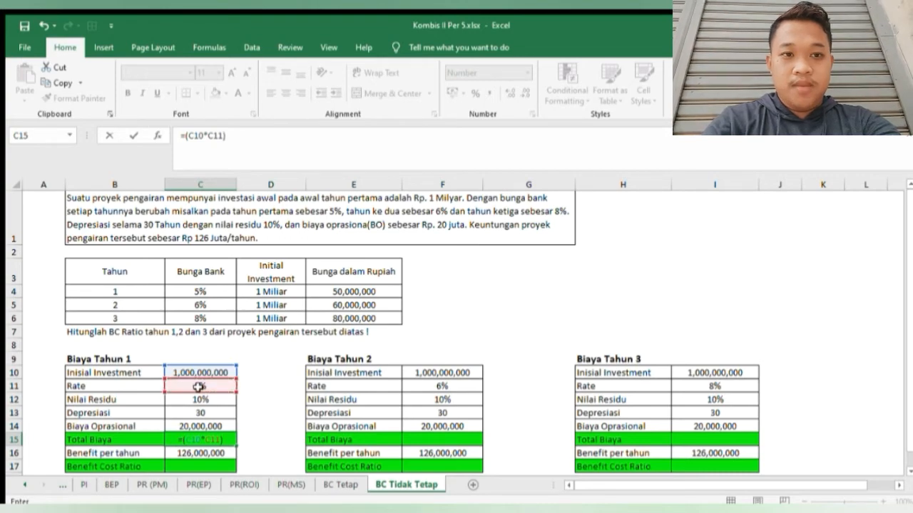
Step: Add the yearly depreciation term to the year 1 Total Biaya formula in C15, +(C10-(C10*C12))/C13
{"action": "type", "text": "+"}
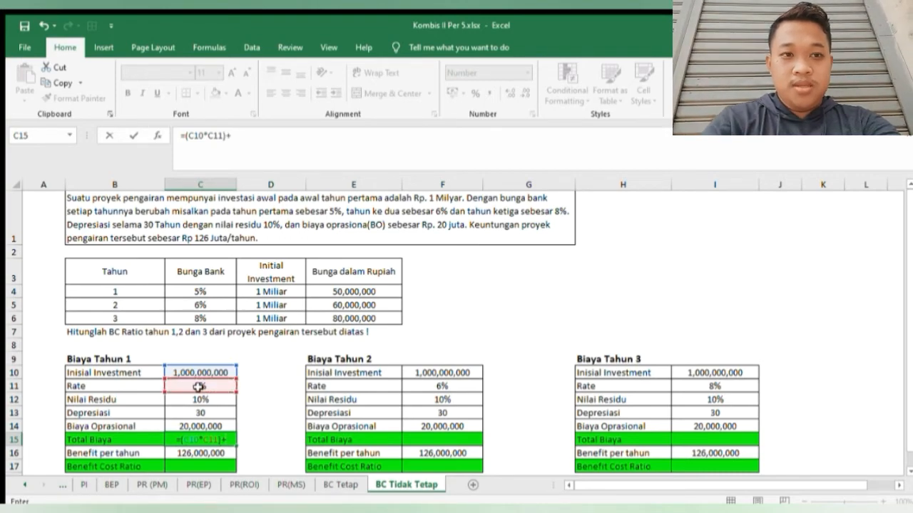
{"action": "type", "text": "("}
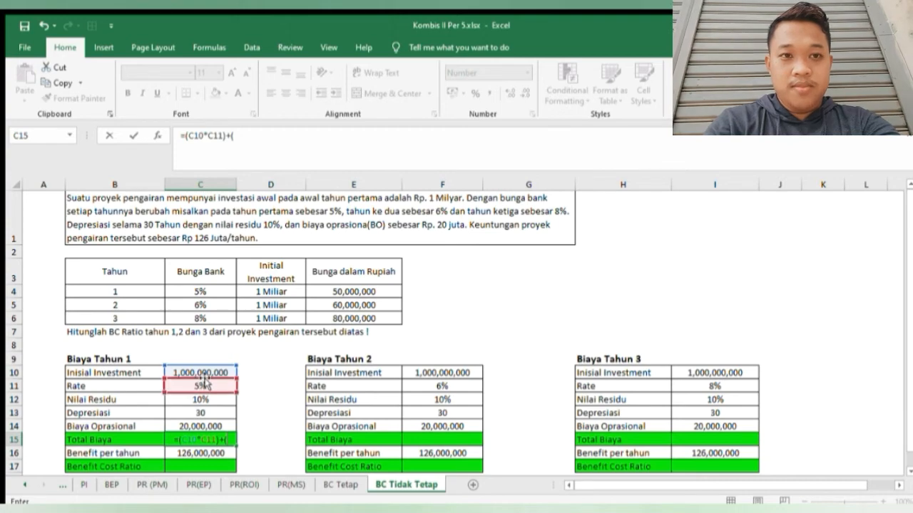
{"action": "left_click", "coordinate": [204, 373]}
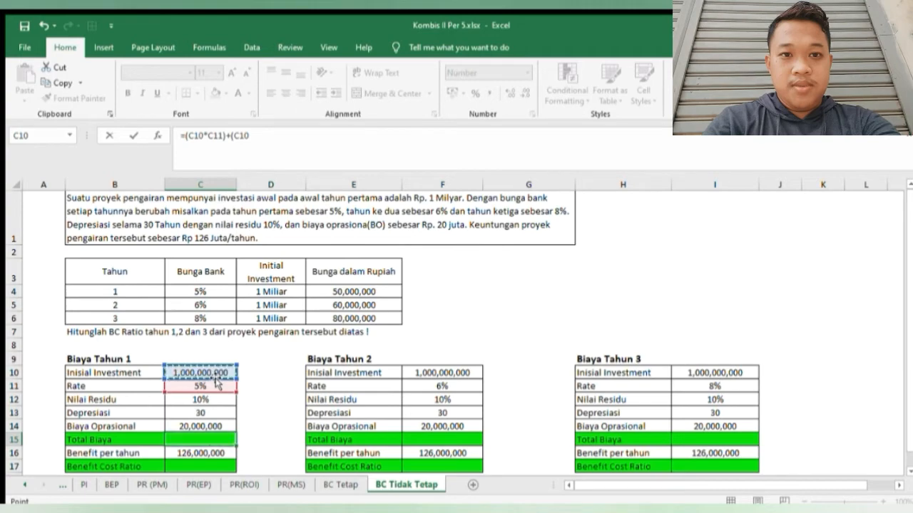
{"action": "type", "text": "-"}
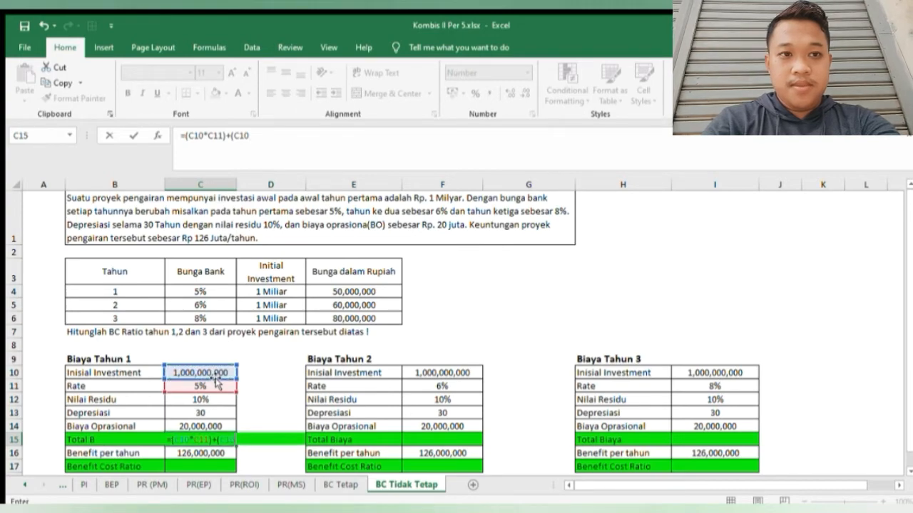
{"action": "type", "text": "("}
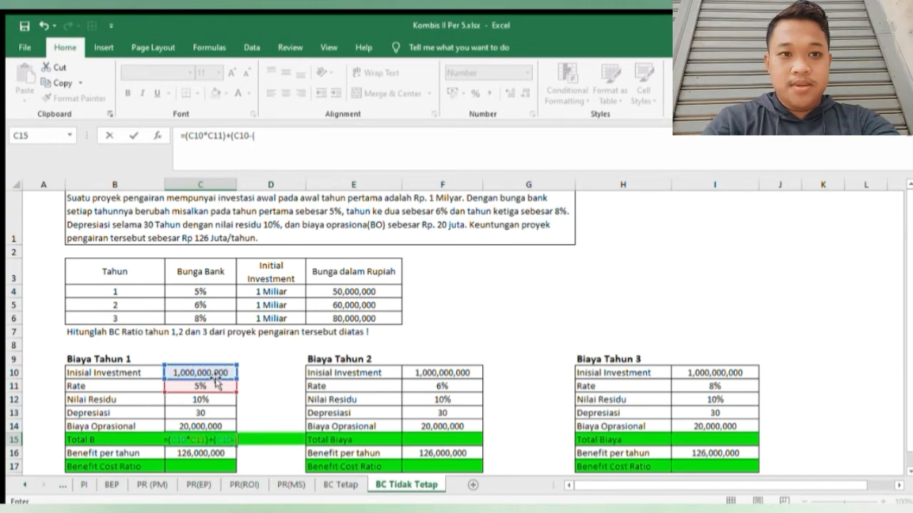
{"action": "left_click", "coordinate": [214, 372]}
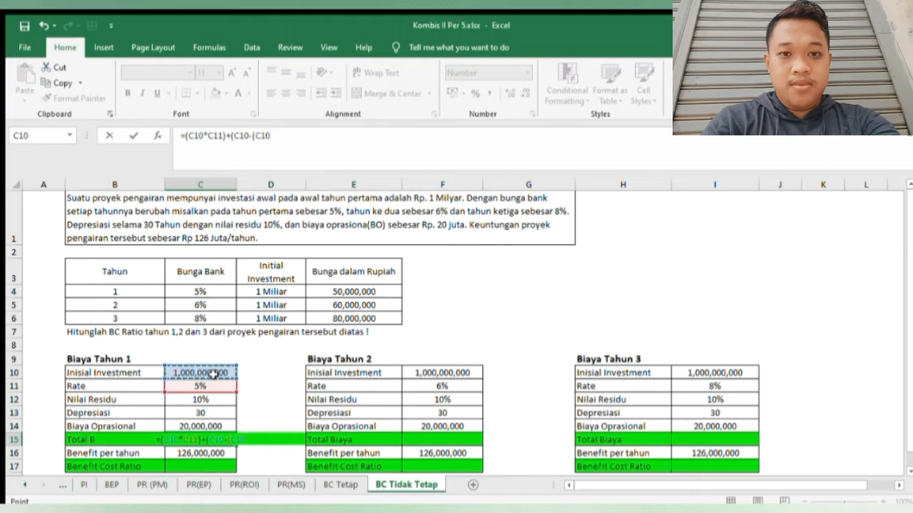
{"action": "type", "text": "*"}
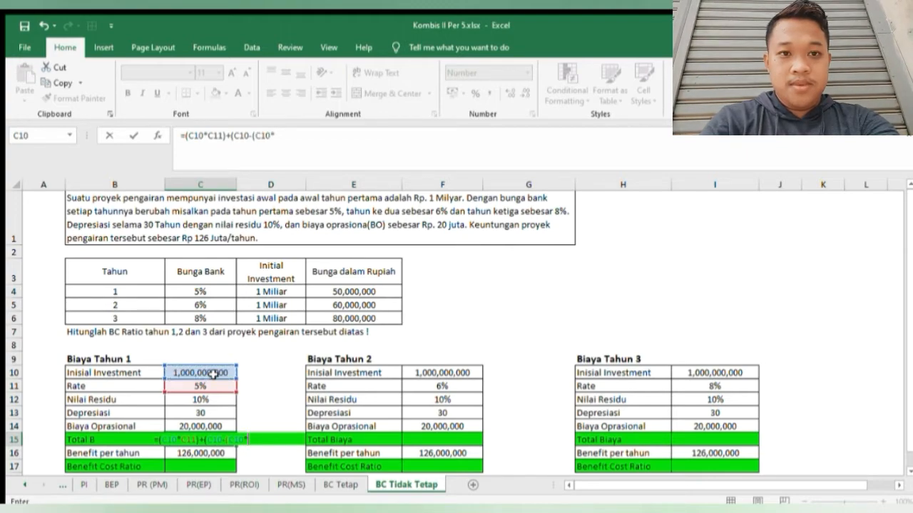
{"action": "left_click", "coordinate": [217, 400]}
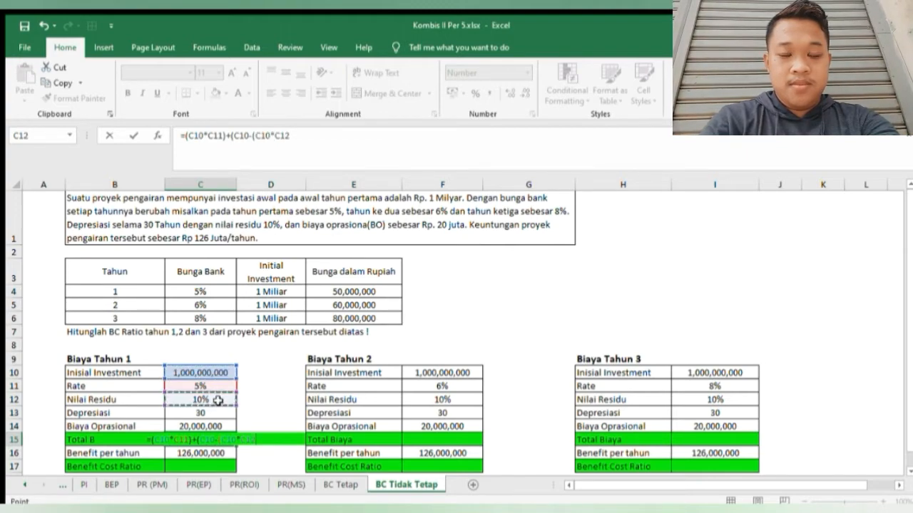
{"action": "type", "text": "))"}
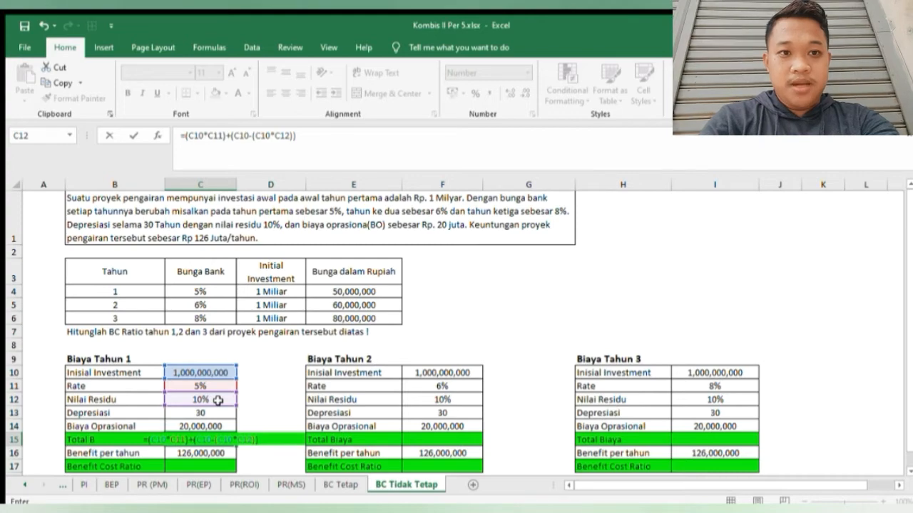
{"action": "type", "text": "/"}
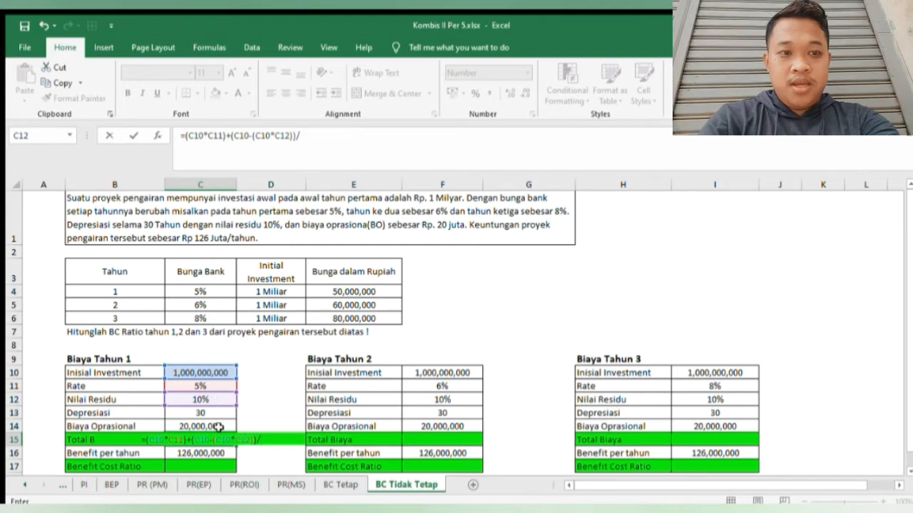
{"action": "left_click", "coordinate": [215, 413]}
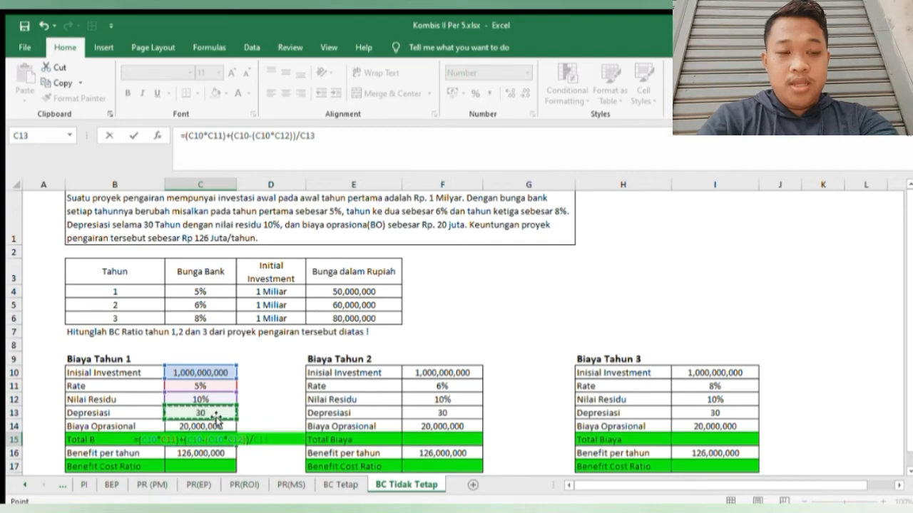
Step: Change the depreciation divisor in C15 to D13, add the operating cost with +C14, and enter the formula
{"action": "key", "text": "Right"}
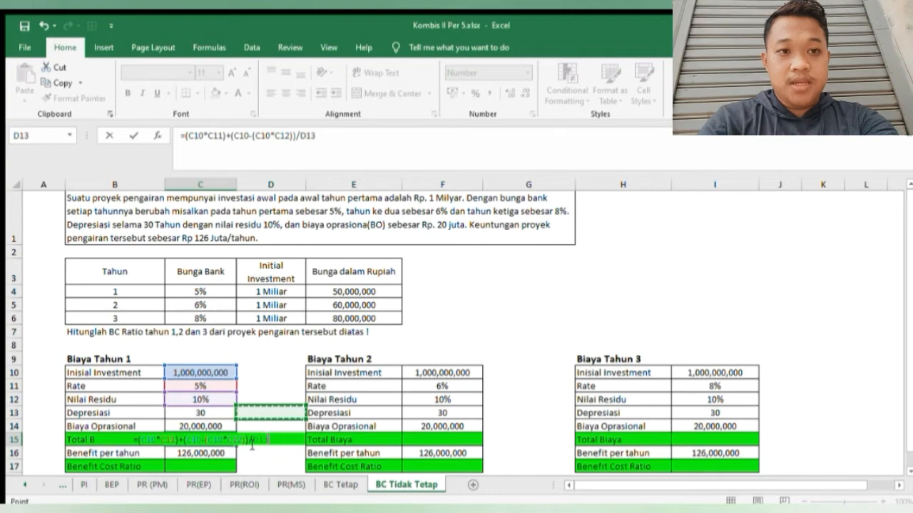
{"action": "type", "text": "+"}
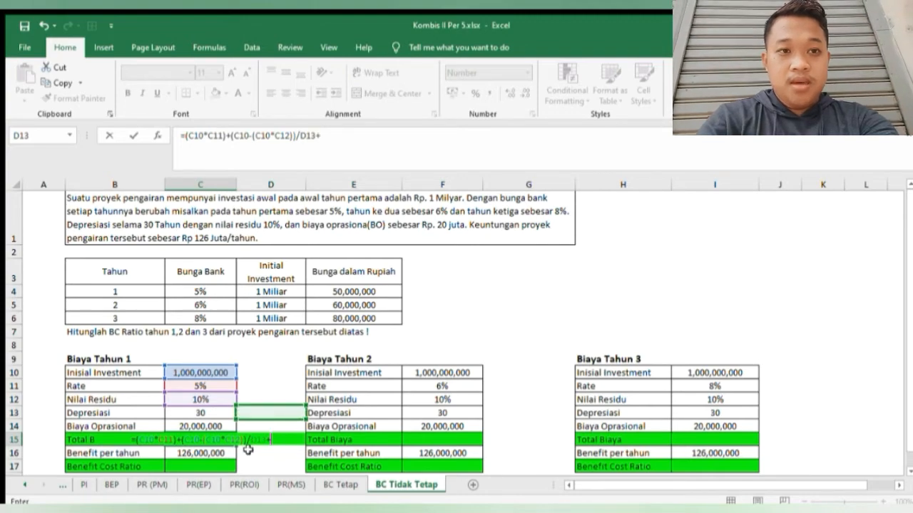
{"action": "left_click", "coordinate": [200, 426]}
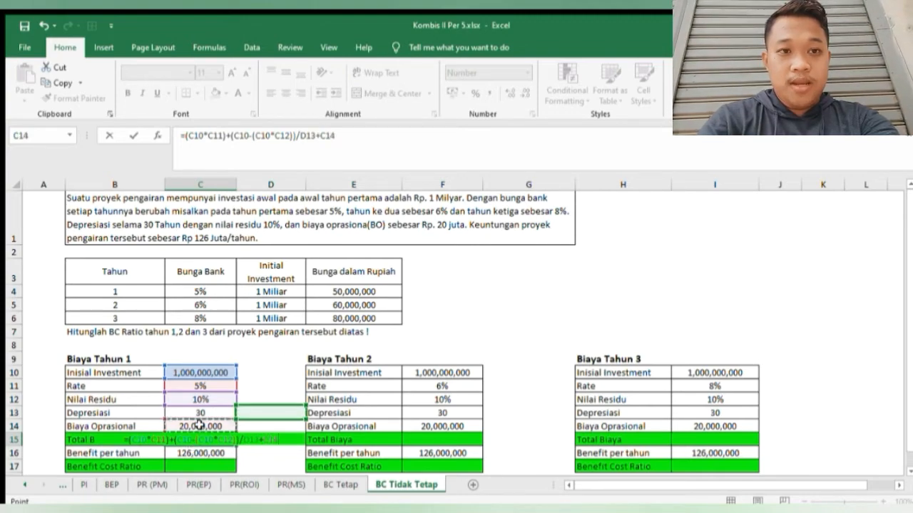
{"action": "left_click", "coordinate": [288, 441]}
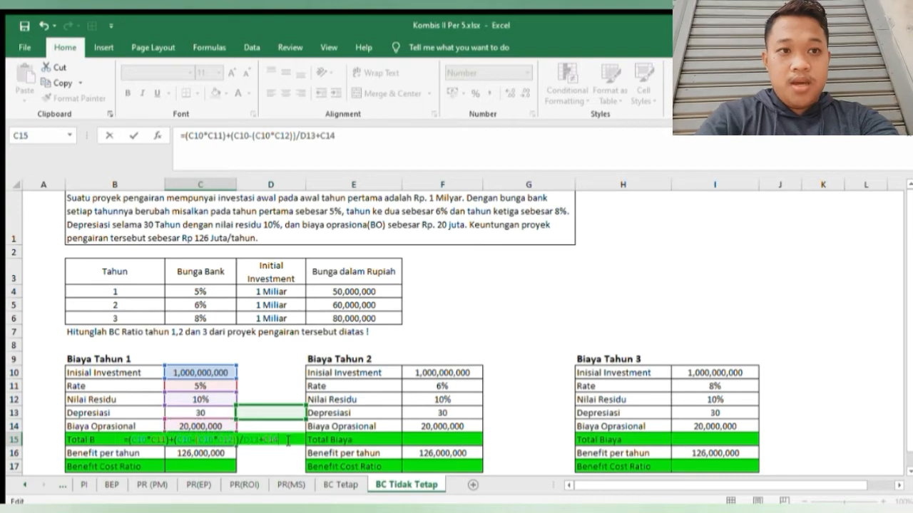
{"action": "left_click", "coordinate": [214, 426]}
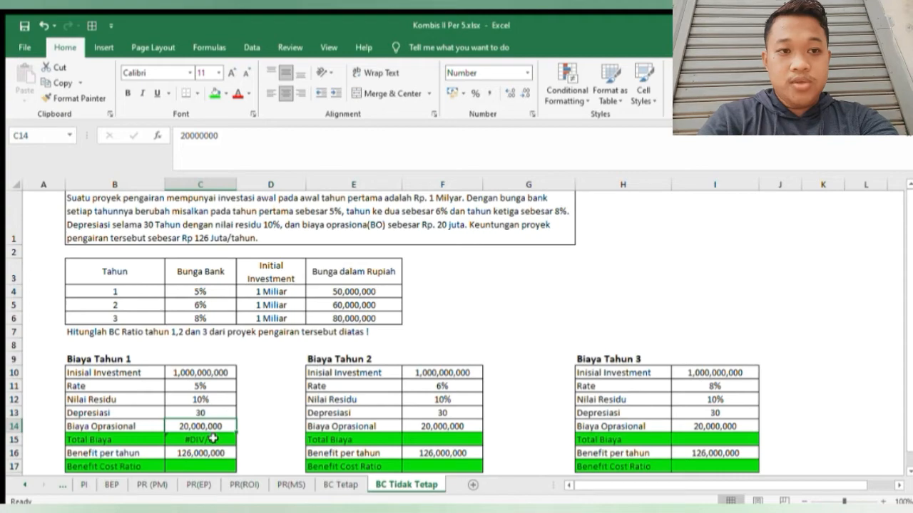
Step: Correct the depreciation divisor in the year 1 Total Biaya formula in C15 to reference C13
{"action": "left_click", "coordinate": [215, 439]}
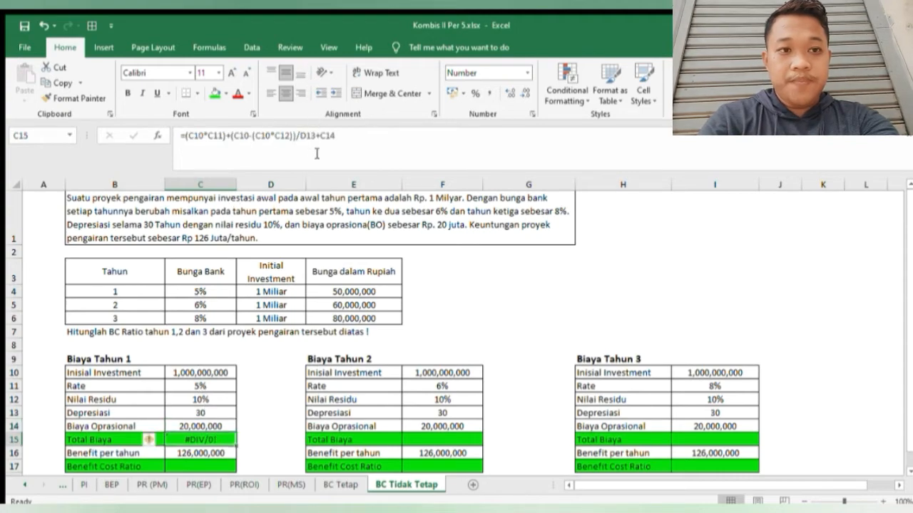
{"action": "double_click", "coordinate": [227, 441]}
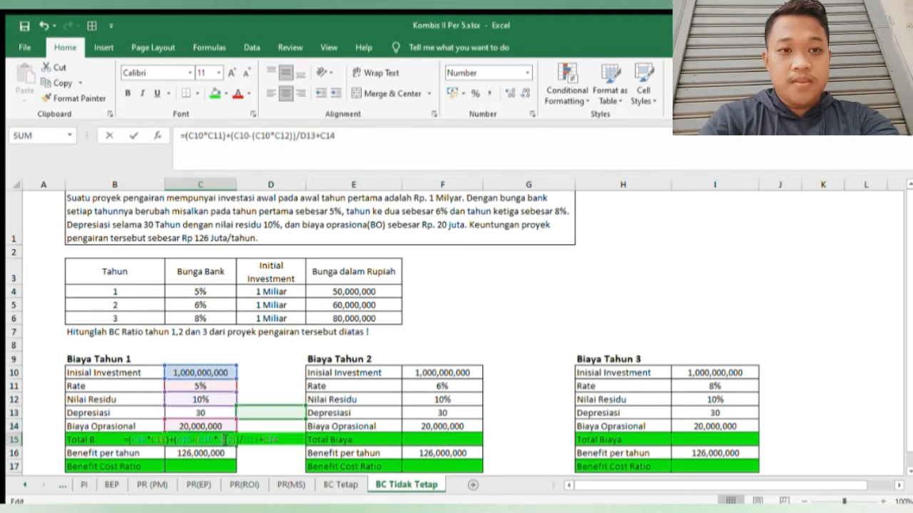
{"action": "left_click", "coordinate": [315, 135]}
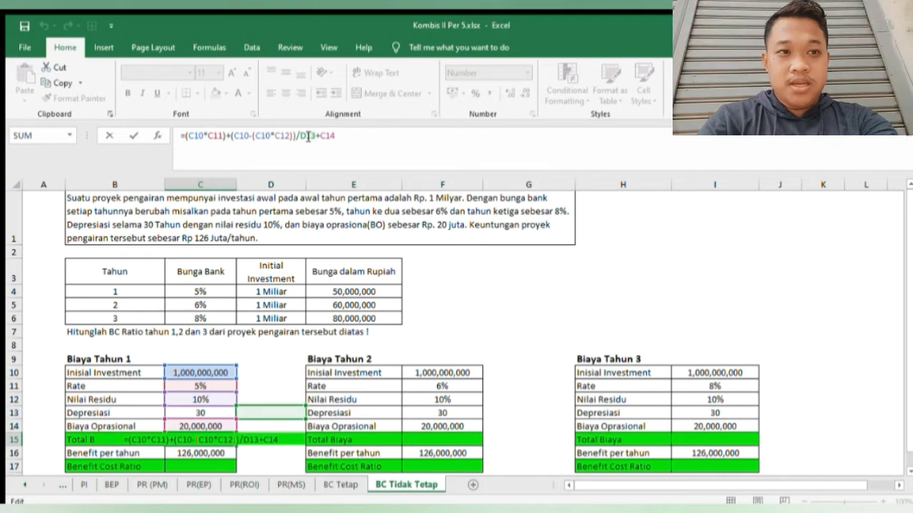
{"action": "key", "text": "BackSpace"}
{"action": "type", "text": "c"}
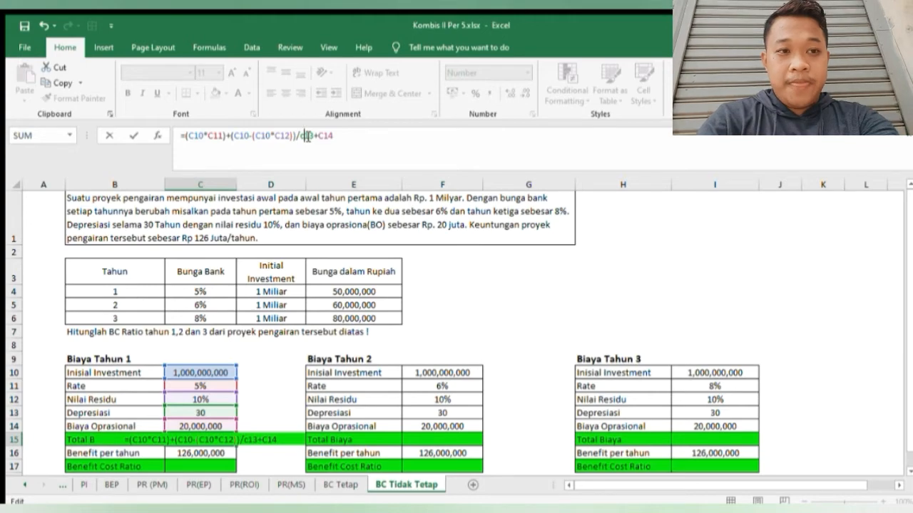
{"action": "key", "text": "Return"}
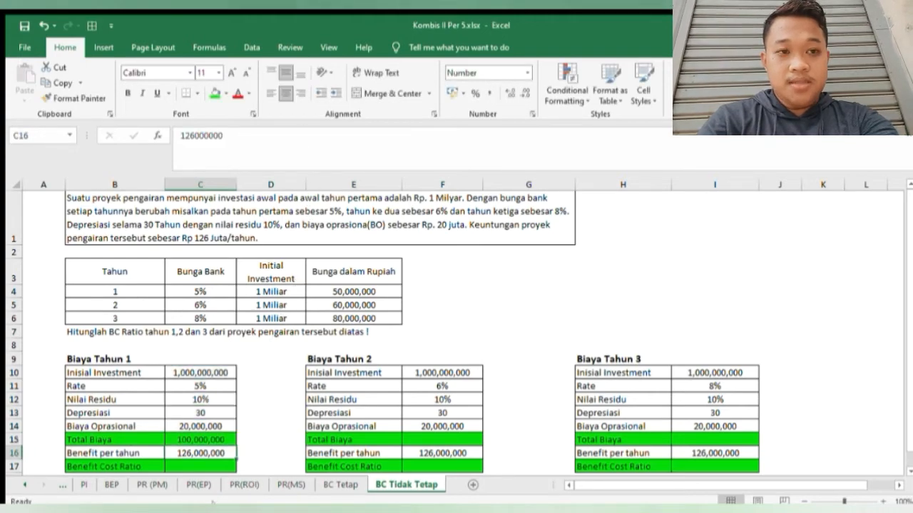
Step: Calculate the year 1 Benefit Cost Ratio in C17 as yearly benefit divided by total cost, =C16/C15
{"action": "left_click", "coordinate": [208, 466]}
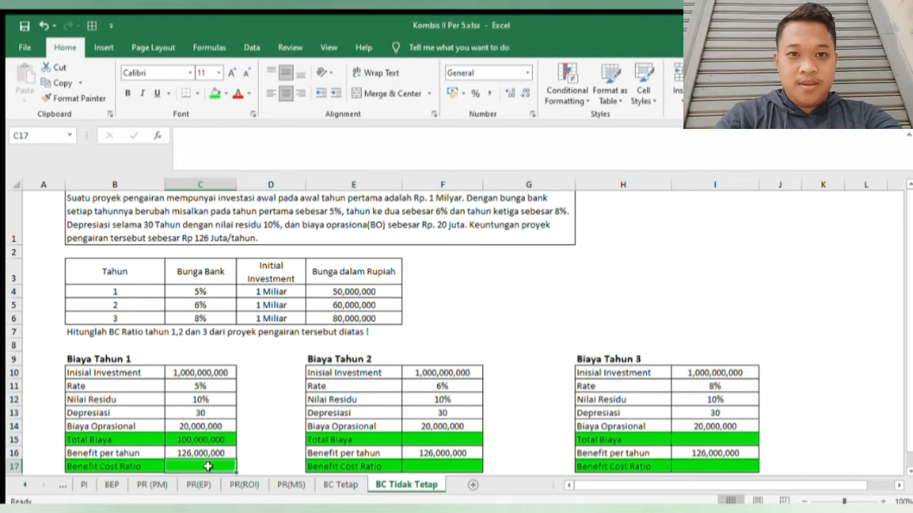
{"action": "type", "text": "="}
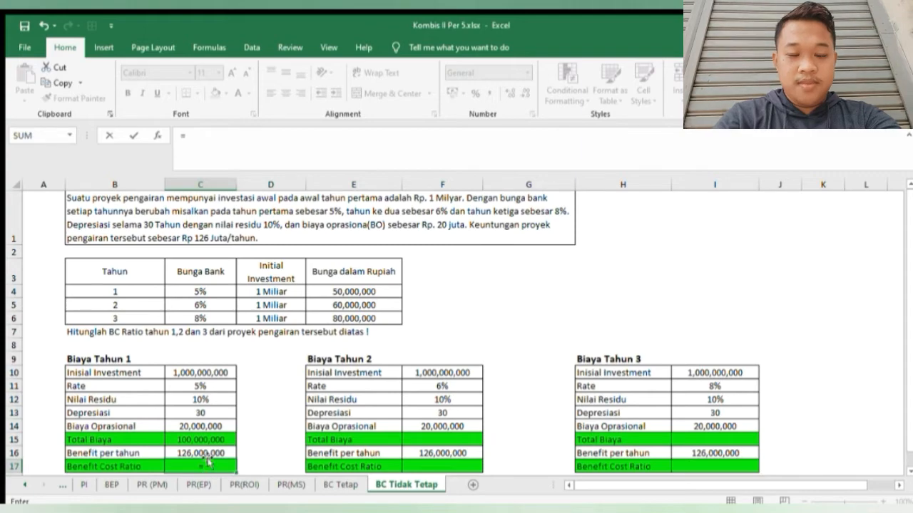
{"action": "left_click", "coordinate": [207, 452]}
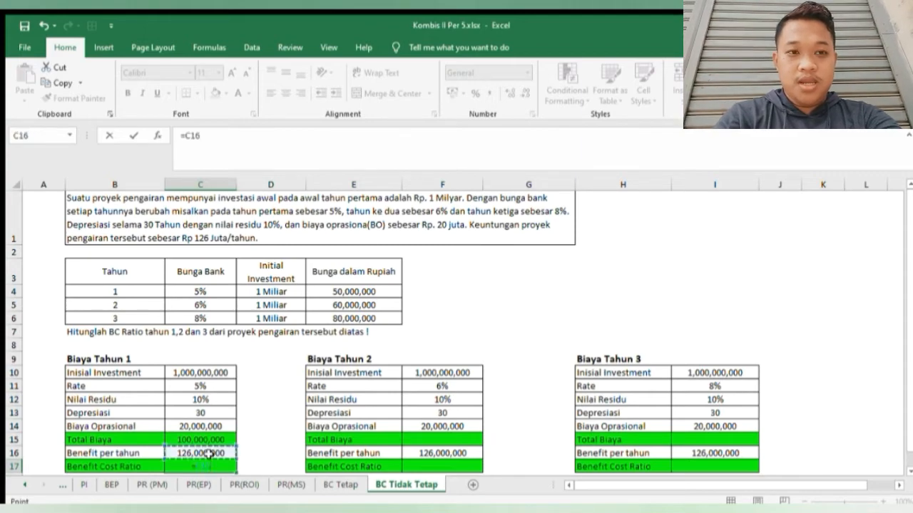
{"action": "type", "text": "/"}
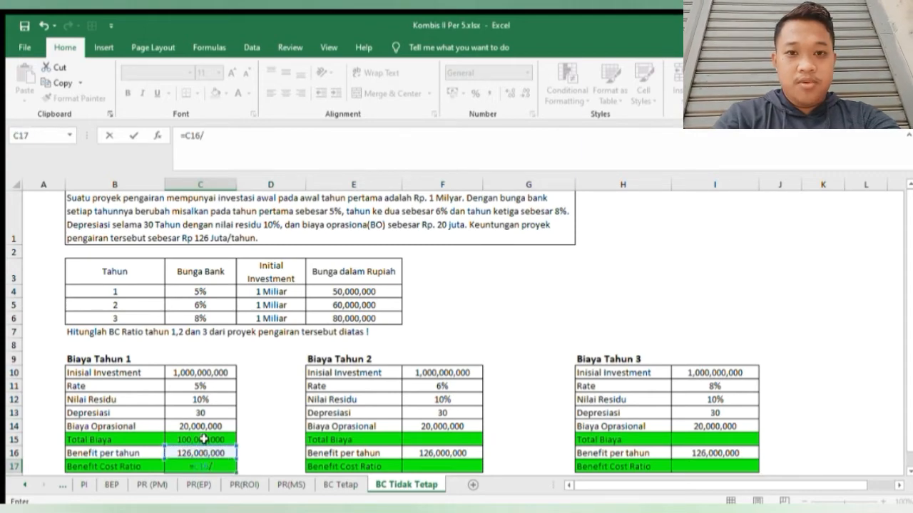
{"action": "left_click", "coordinate": [204, 440]}
{"action": "key", "text": "Return"}
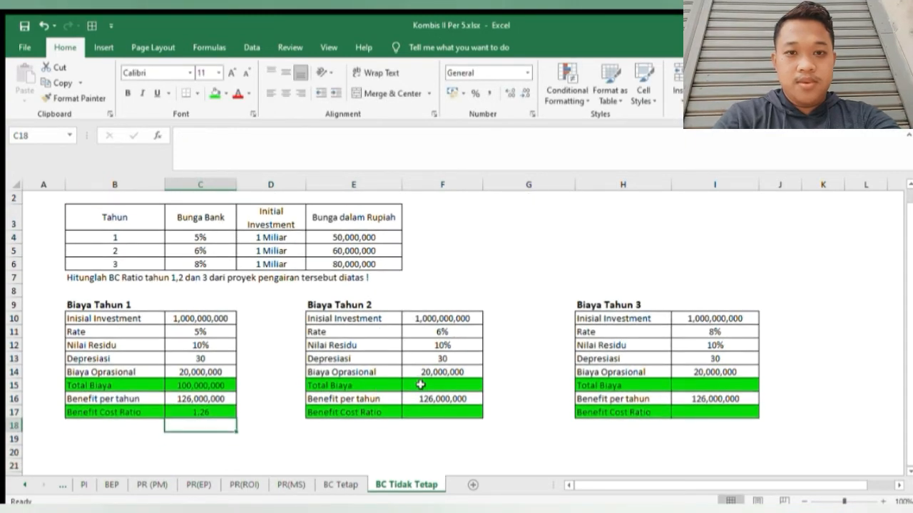
Step: Start the year 2 Total Biaya formula in F15 with the interest term, =(F10*F11)
{"action": "left_click", "coordinate": [421, 385]}
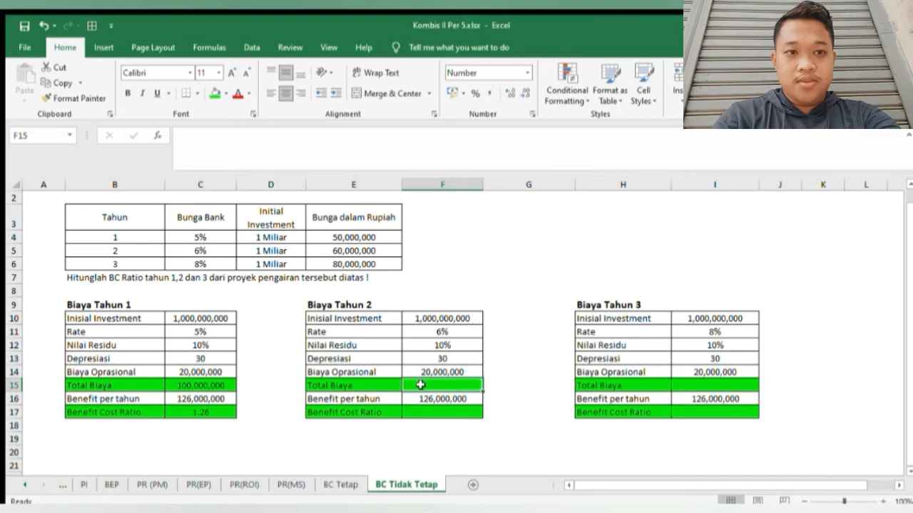
{"action": "type", "text": "="}
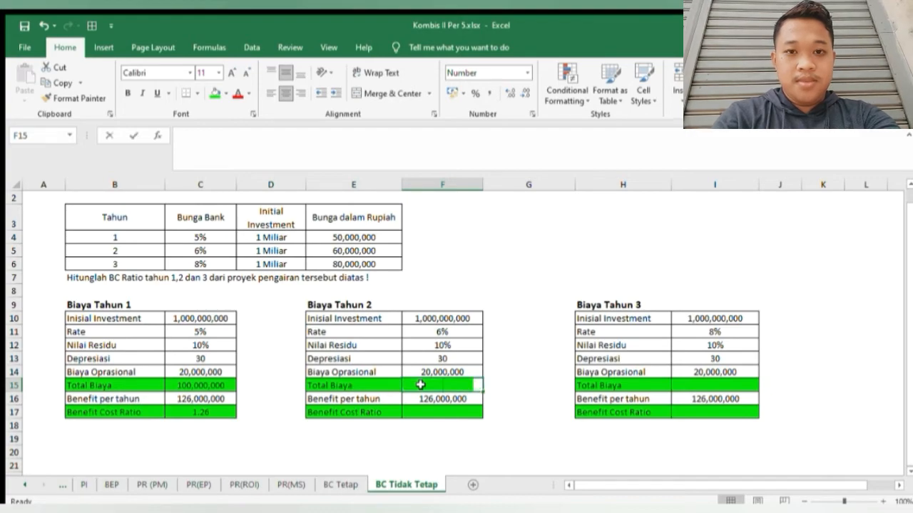
{"action": "type", "text": "("}
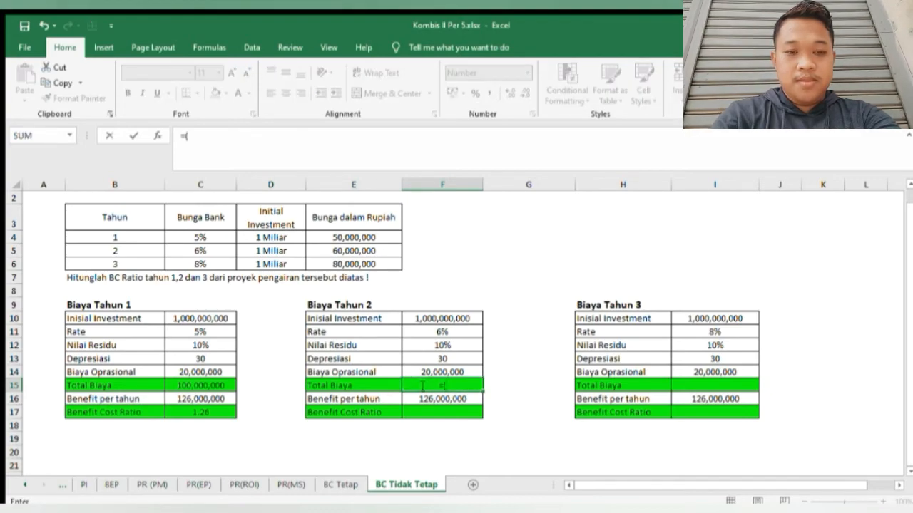
{"action": "left_click", "coordinate": [427, 318]}
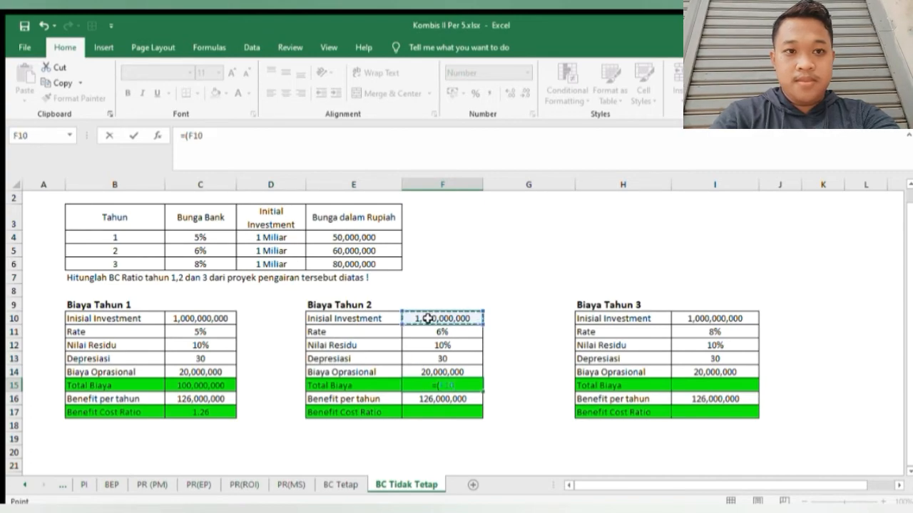
{"action": "type", "text": "*"}
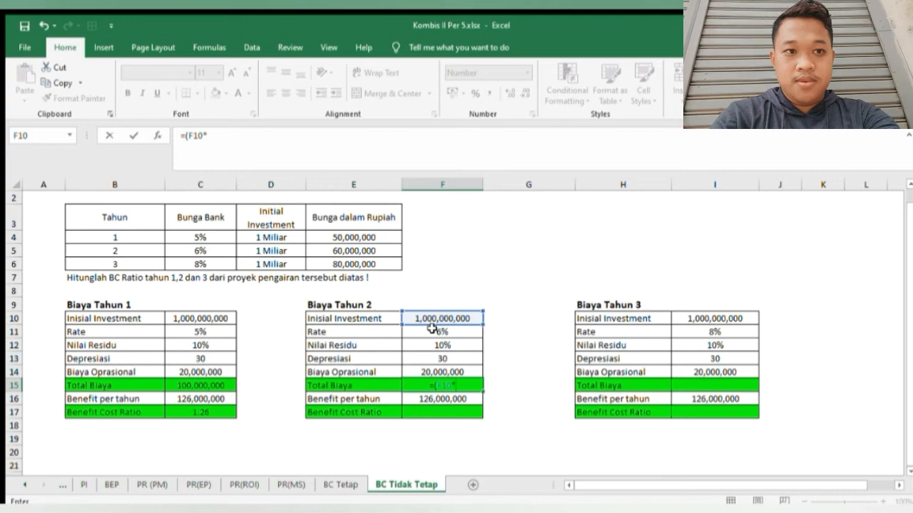
{"action": "left_click", "coordinate": [432, 329]}
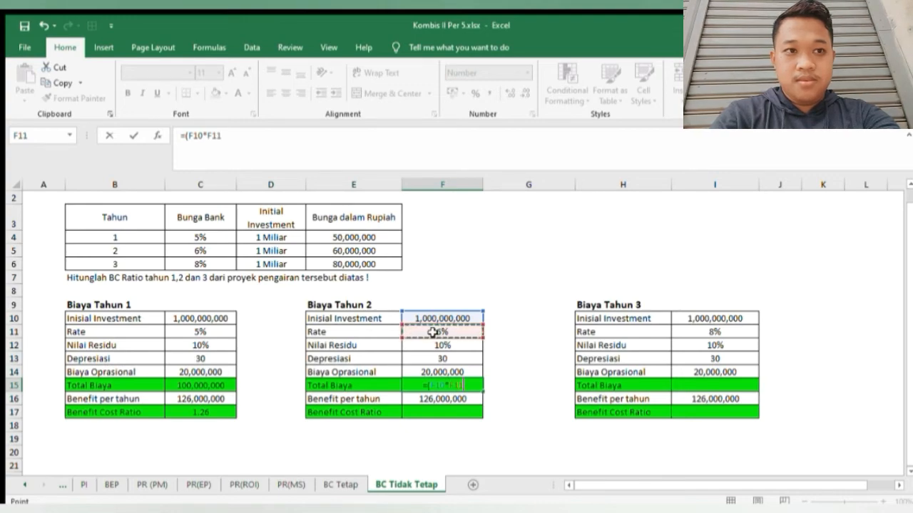
{"action": "type", "text": ")"}
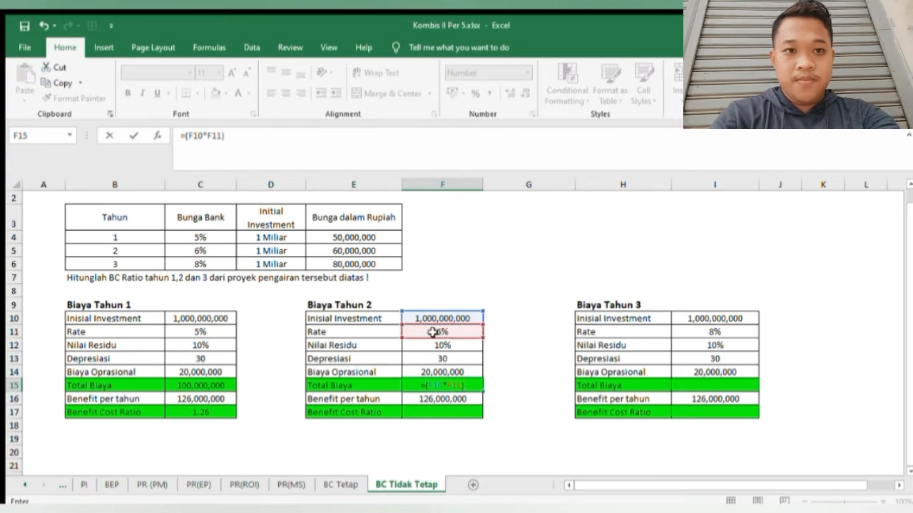
Step: Add the yearly depreciation term to the year 2 Total Biaya formula in F15, +(F10-(F10*F12))/F13
{"action": "type", "text": "+"}
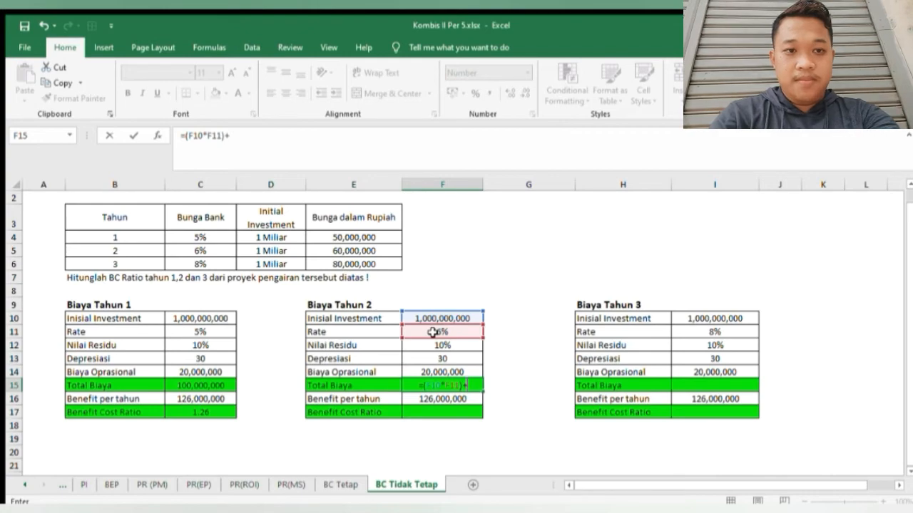
{"action": "type", "text": "("}
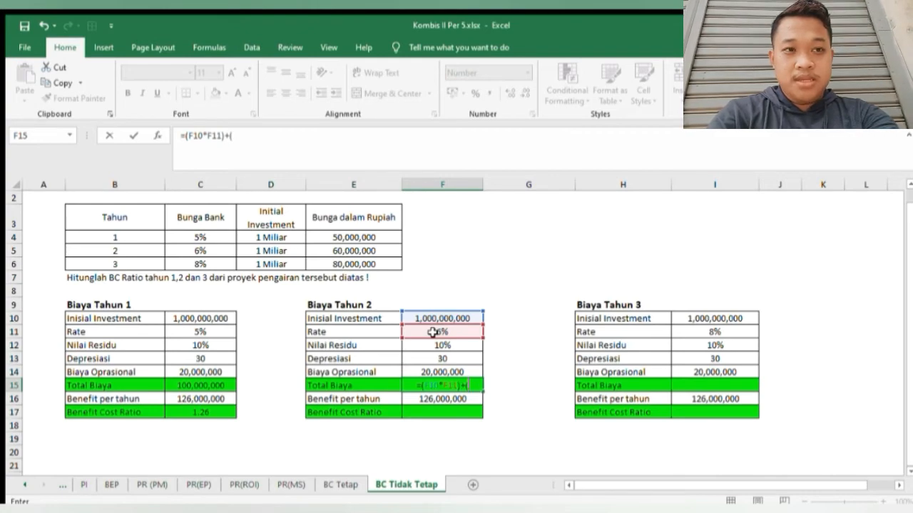
{"action": "left_click", "coordinate": [422, 318]}
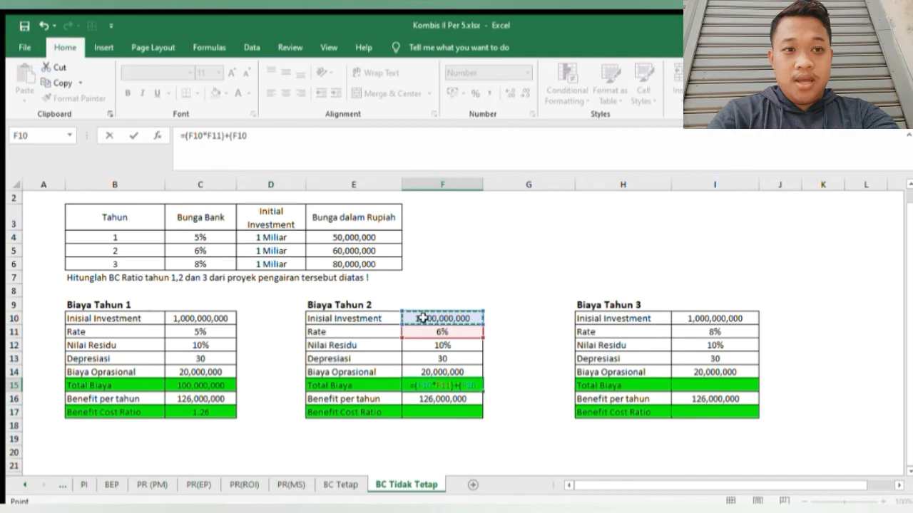
{"action": "type", "text": "-"}
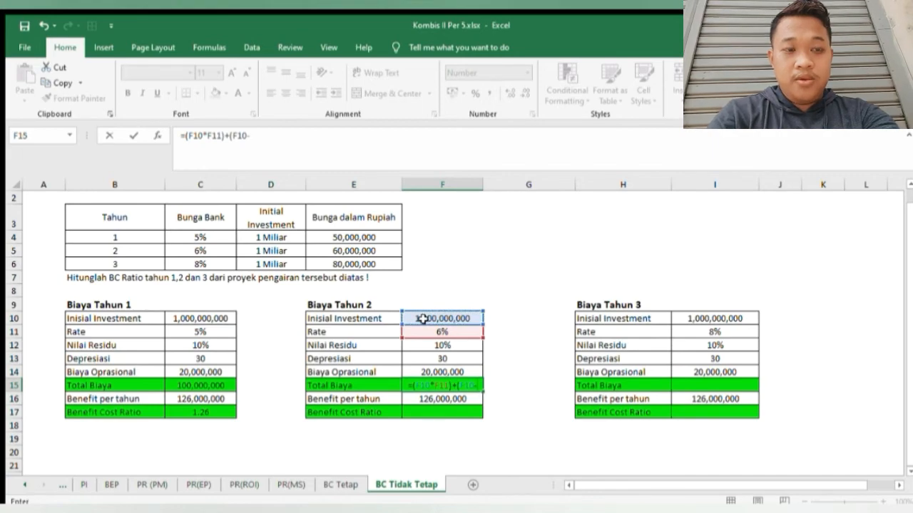
{"action": "type", "text": "("}
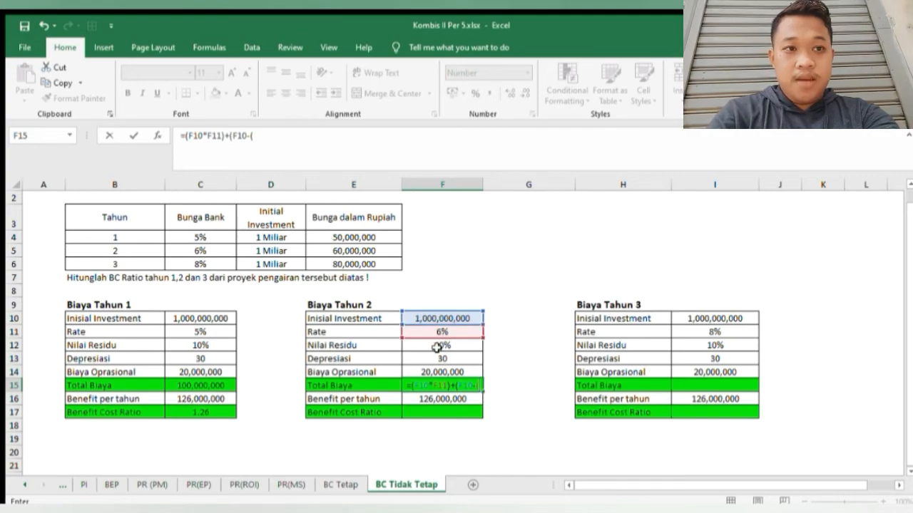
{"action": "left_click", "coordinate": [431, 319]}
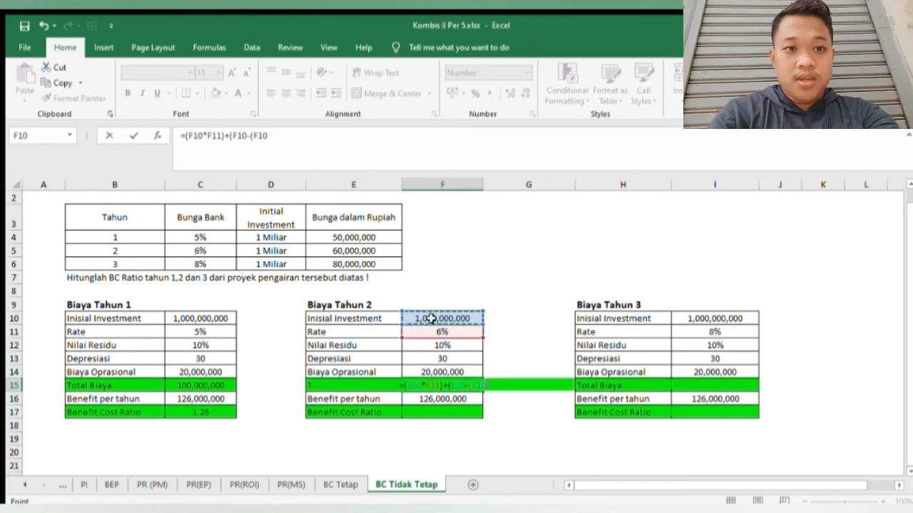
{"action": "type", "text": "*"}
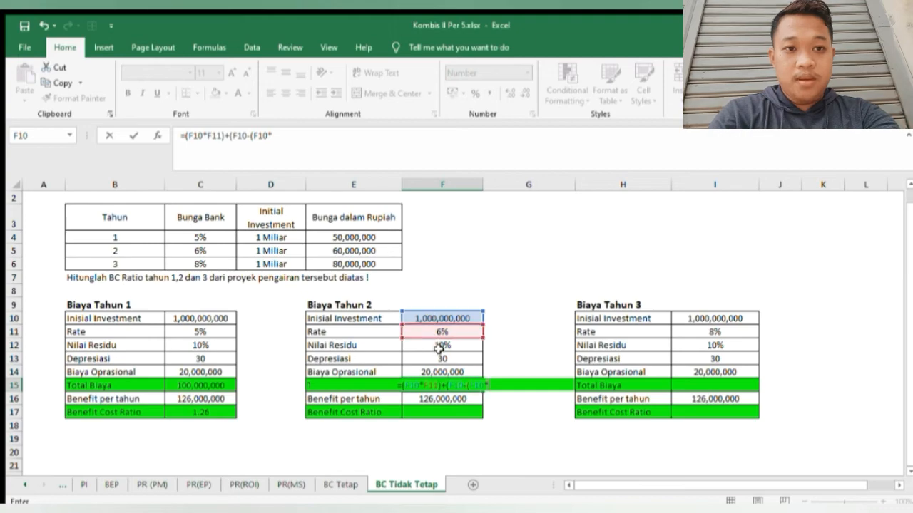
{"action": "left_click", "coordinate": [442, 346]}
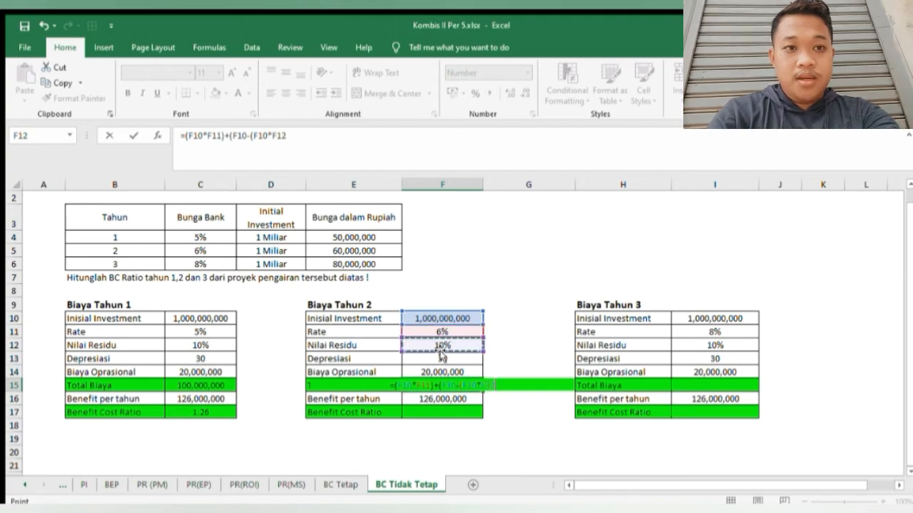
{"action": "type", "text": "))"}
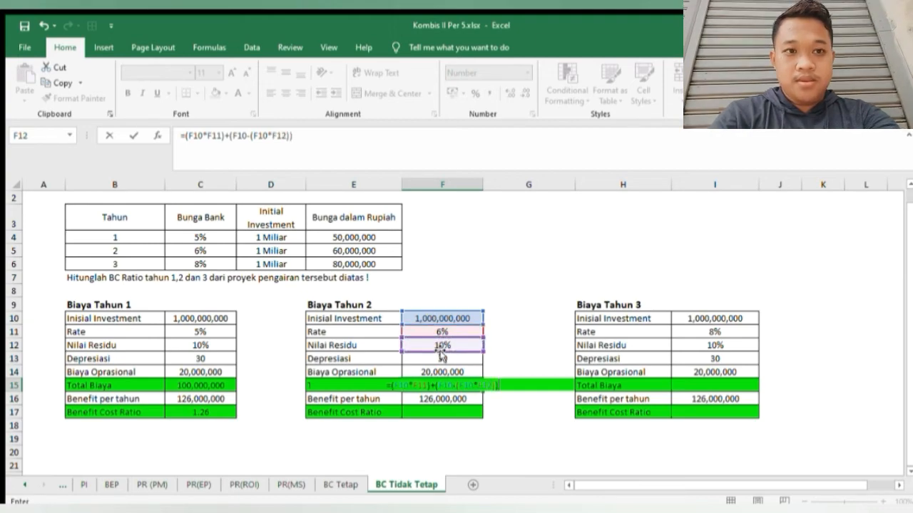
{"action": "type", "text": "/"}
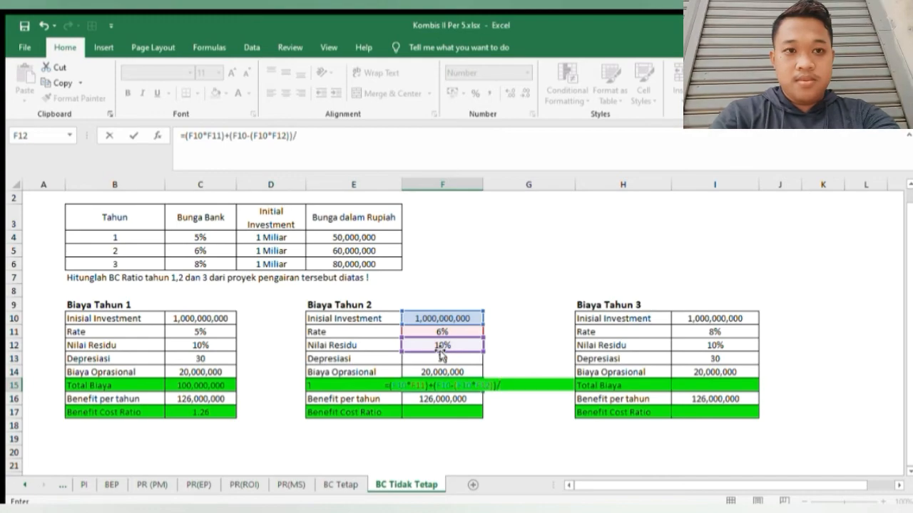
{"action": "left_click", "coordinate": [441, 359]}
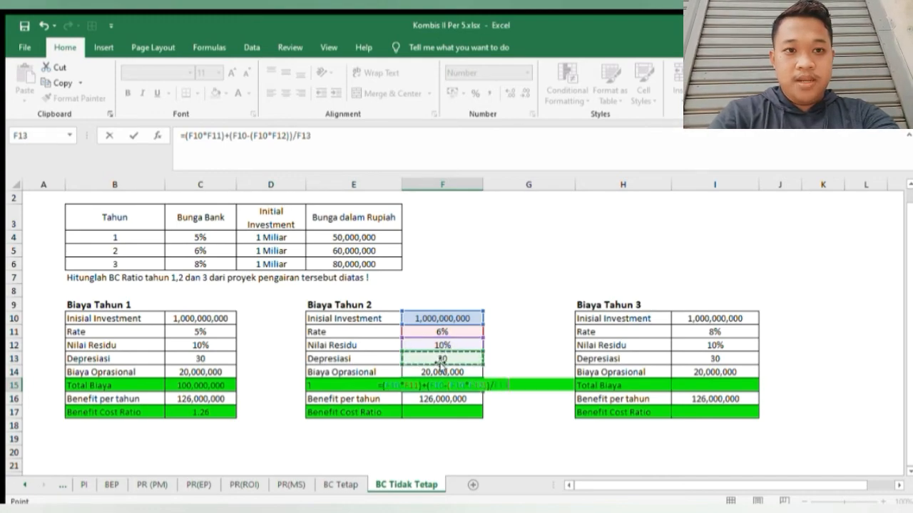
Step: Add the operating cost to the year 2 Total Biaya formula in F15 with +F14 and enter the formula
{"action": "type", "text": "+"}
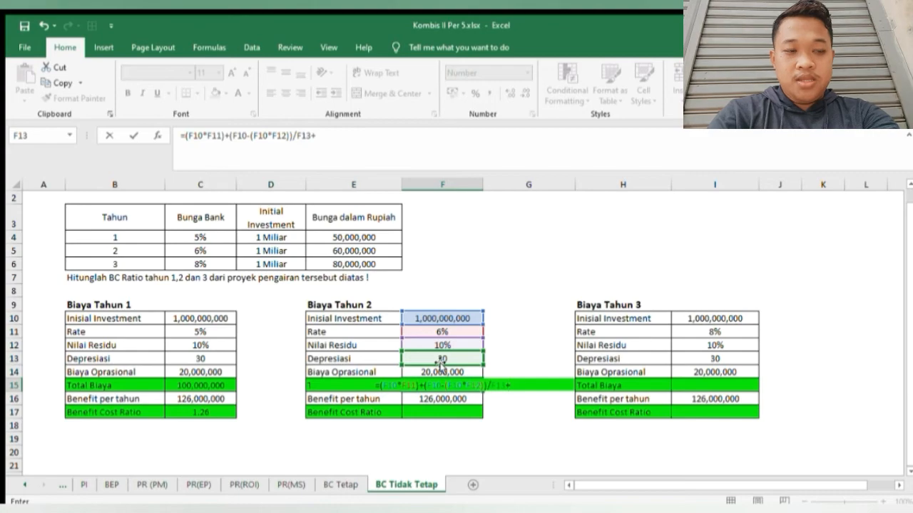
{"action": "left_click", "coordinate": [430, 371]}
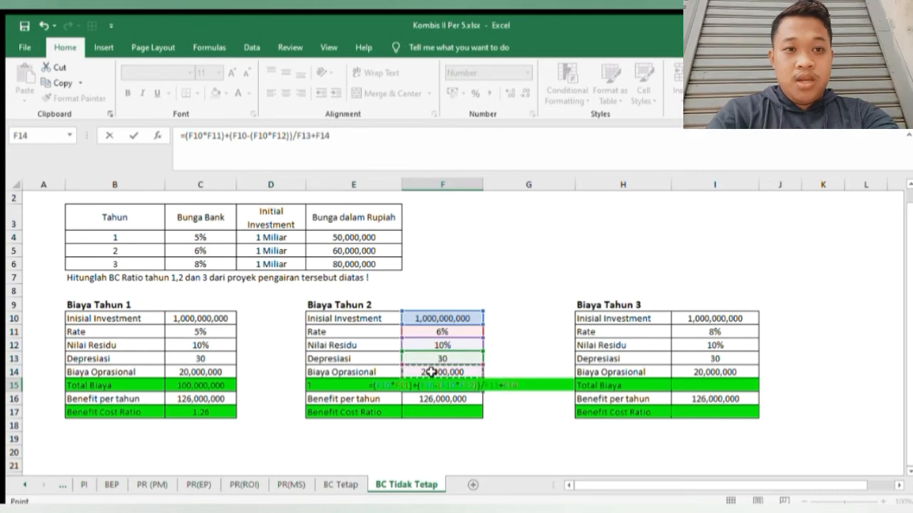
{"action": "key", "text": "Return"}
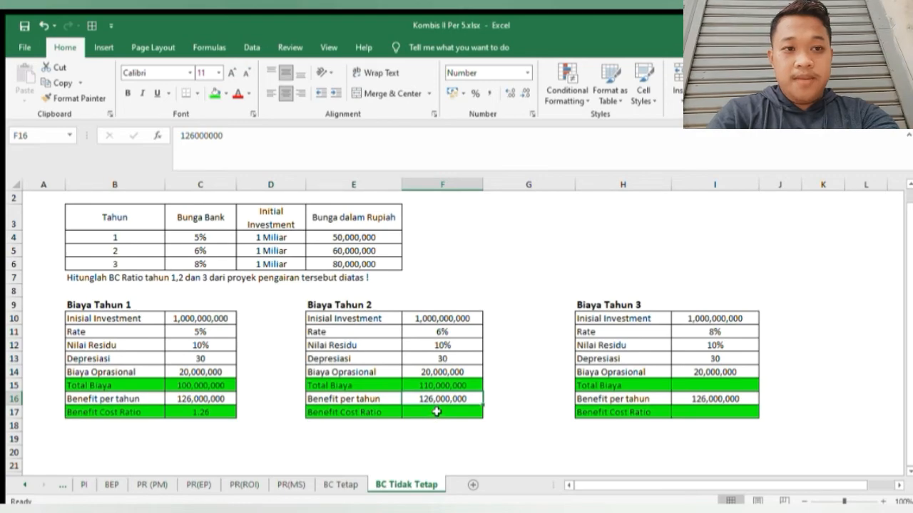
Step: Calculate the year 2 Benefit Cost Ratio in F17 as yearly benefit divided by total cost, =F16/F15
{"action": "left_click", "coordinate": [437, 413]}
{"action": "type", "text": "="}
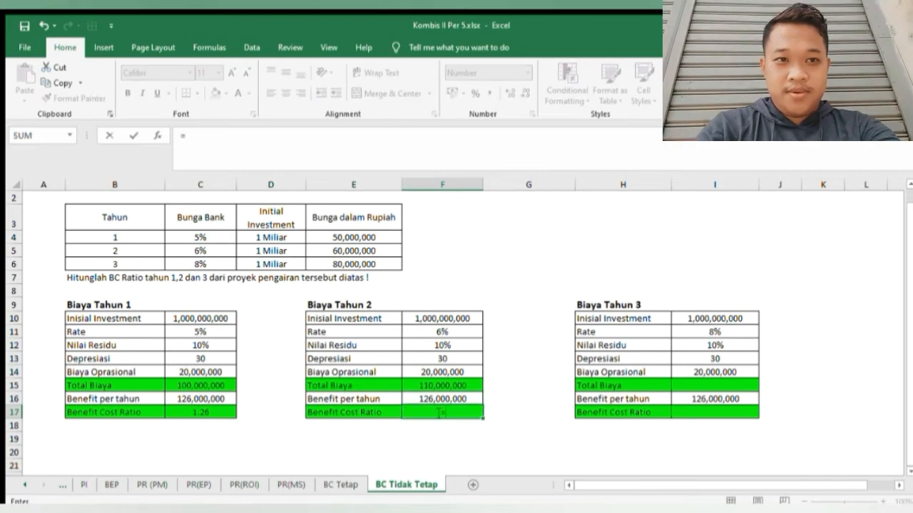
{"action": "left_click", "coordinate": [433, 399]}
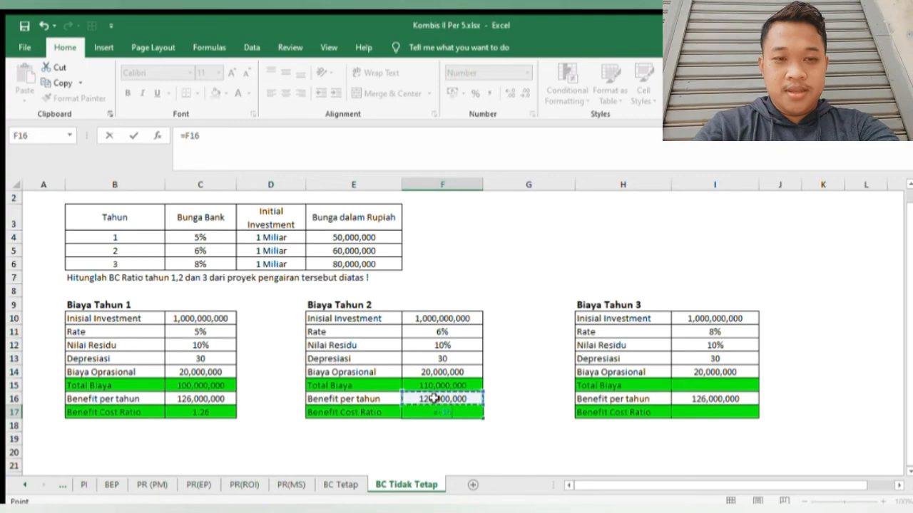
{"action": "type", "text": "/"}
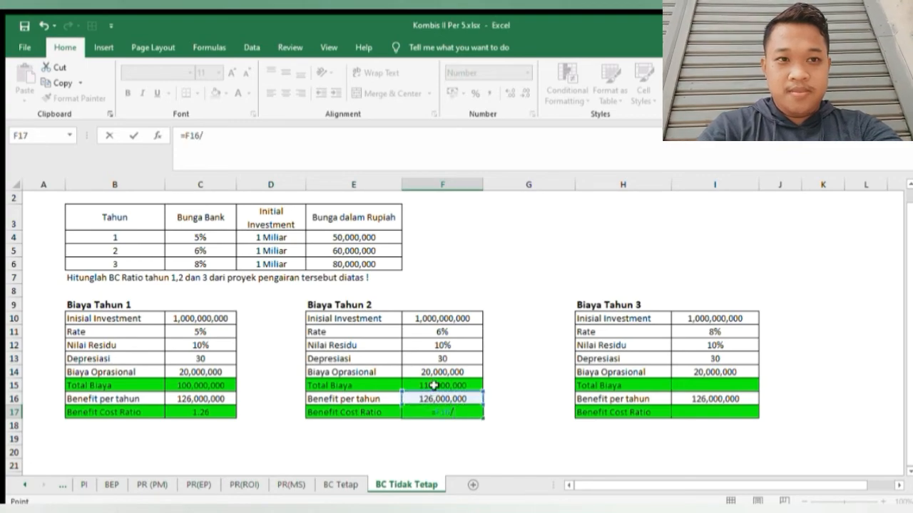
{"action": "left_click", "coordinate": [432, 385]}
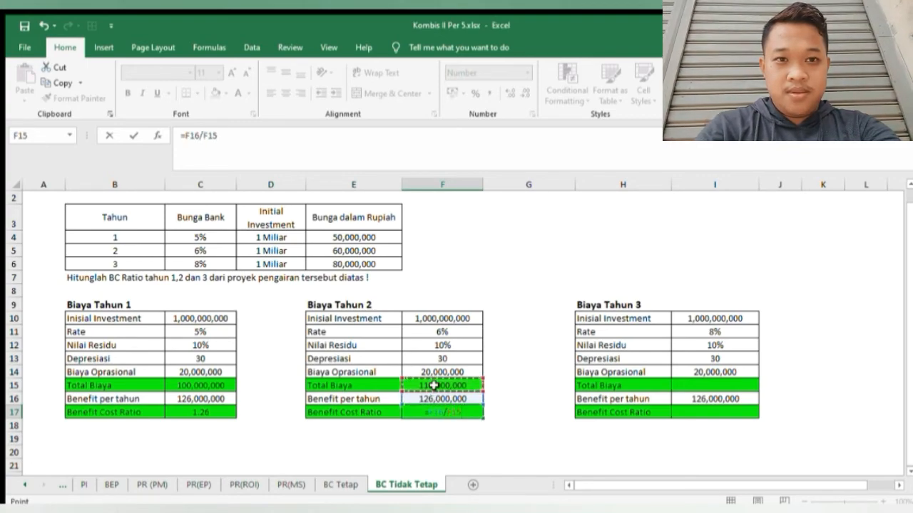
{"action": "key", "text": "Return"}
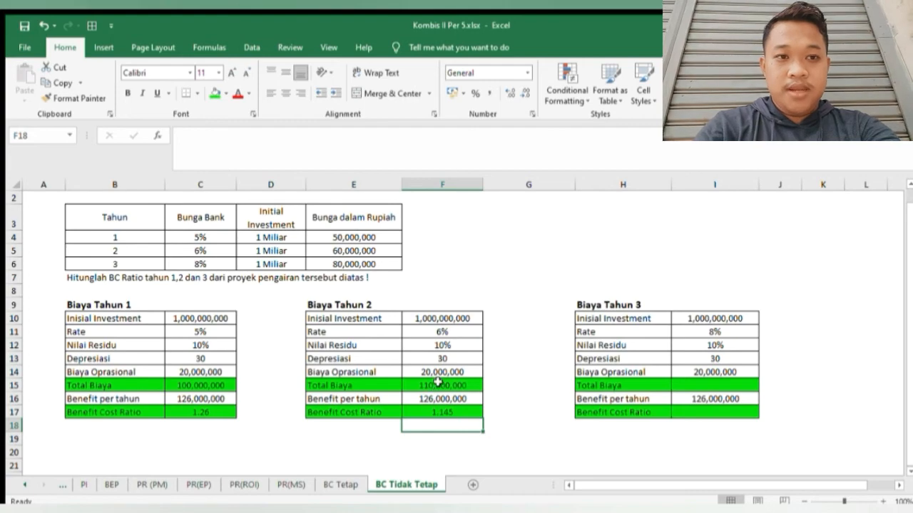
Step: Start the year 3 Total Biaya formula in I15 with the interest term, =(I10*I11)
{"action": "left_click", "coordinate": [724, 386]}
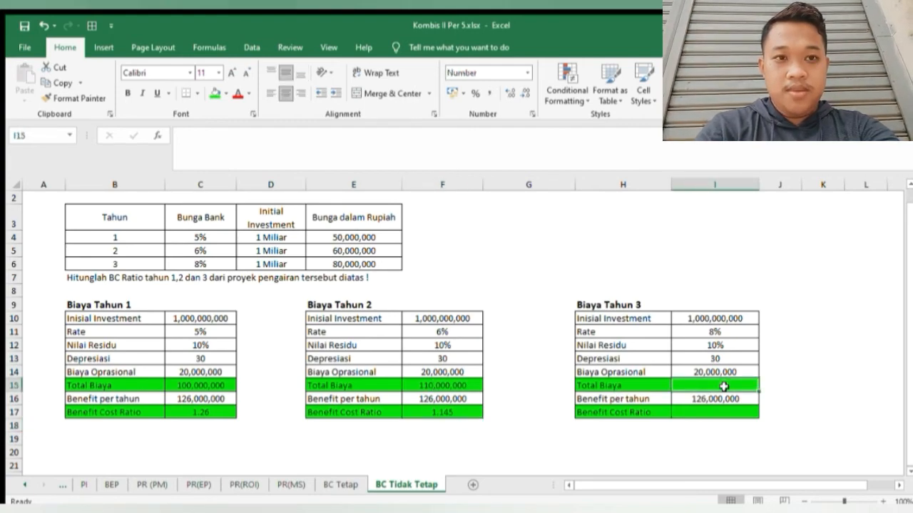
{"action": "type", "text": "="}
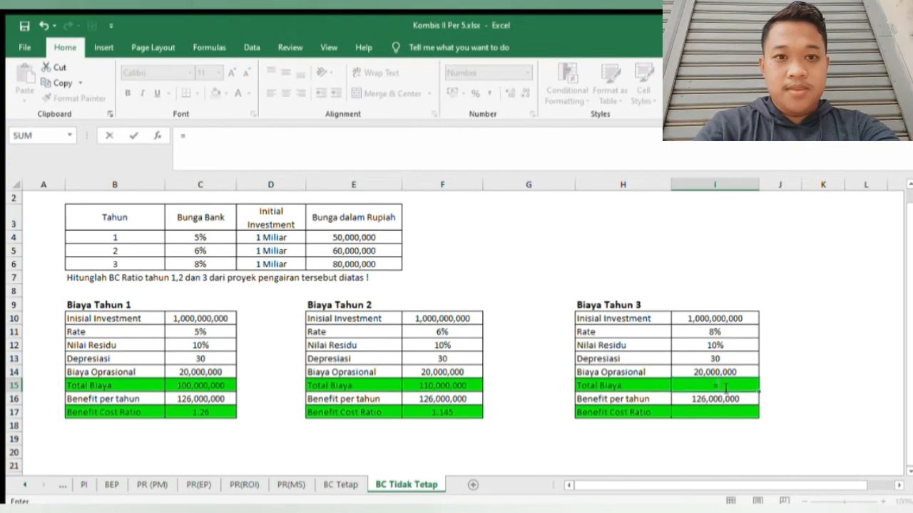
{"action": "type", "text": "("}
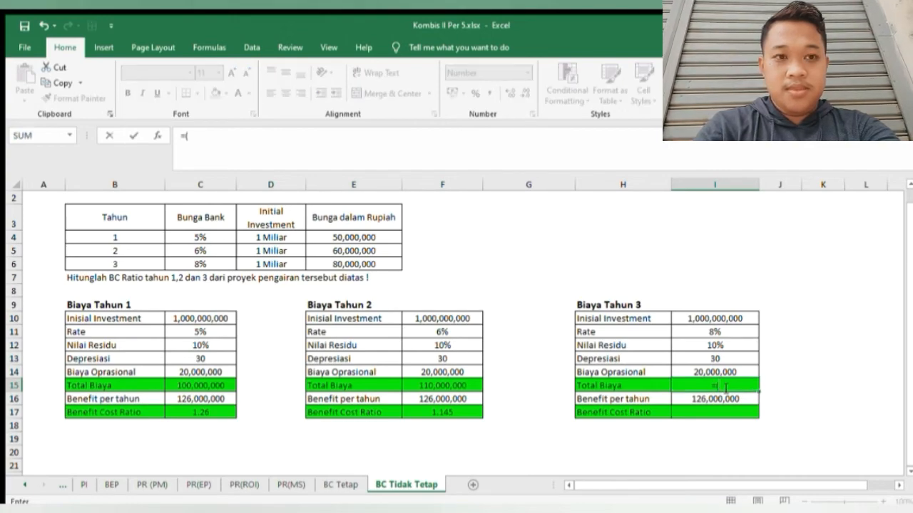
{"action": "left_click", "coordinate": [702, 315]}
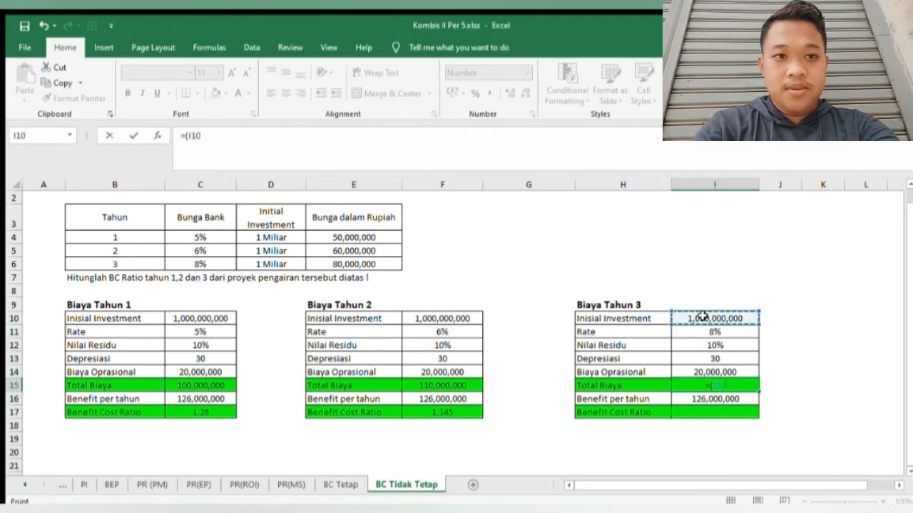
{"action": "type", "text": "*"}
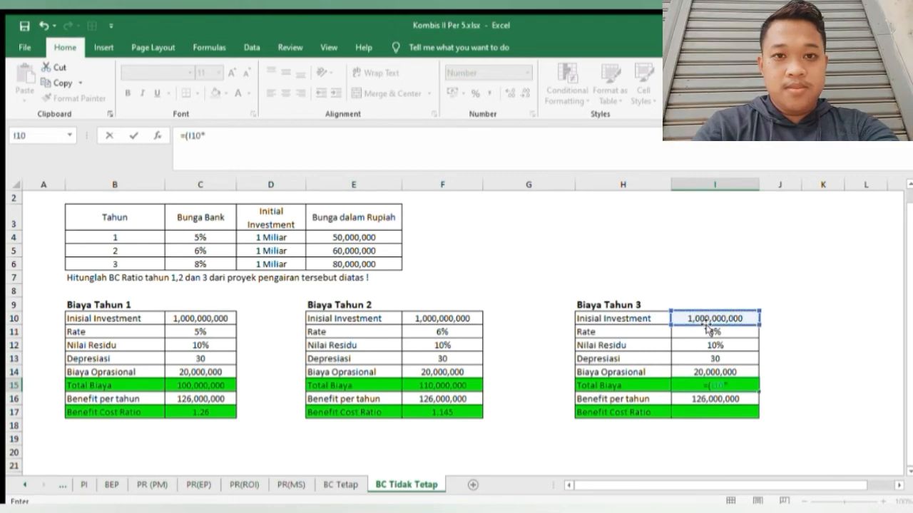
{"action": "left_click", "coordinate": [707, 330]}
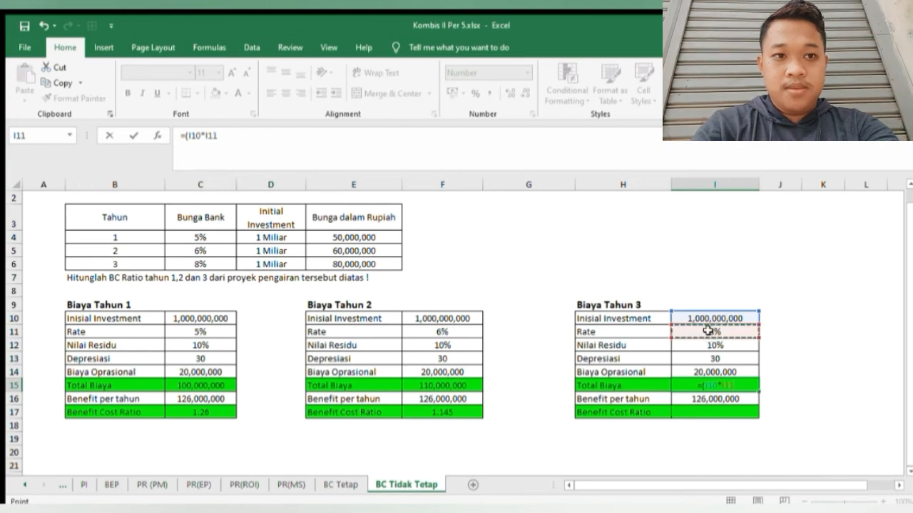
{"action": "type", "text": ")"}
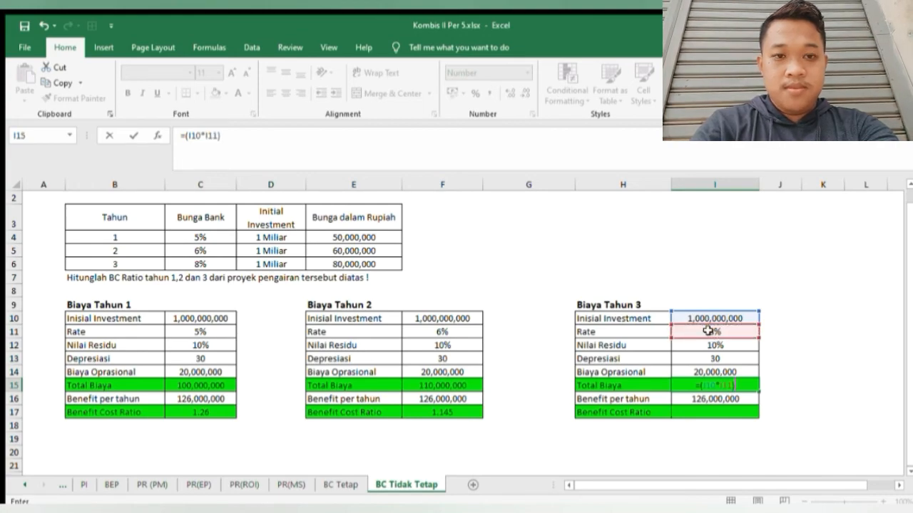
Step: Add the yearly depreciation term to the year 3 Total Biaya formula in I15, +(I10-(I10*I12))/I13
{"action": "type", "text": "+"}
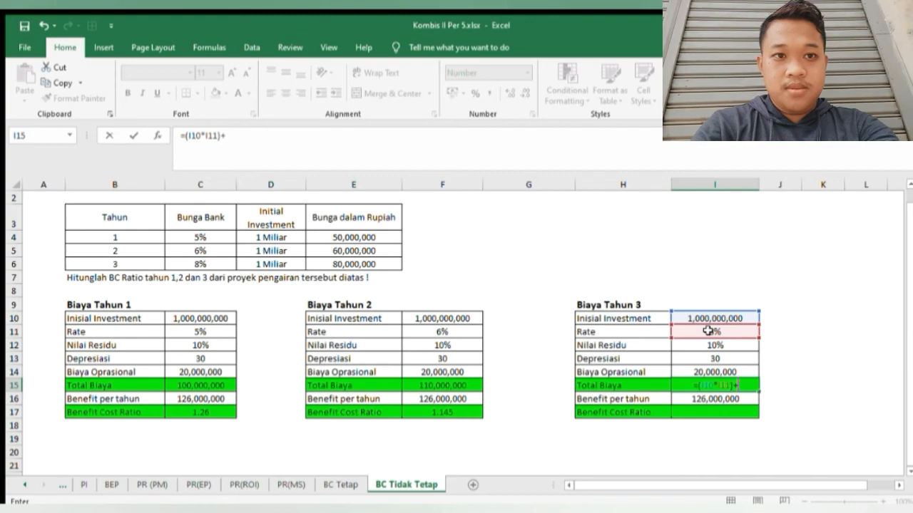
{"action": "type", "text": "("}
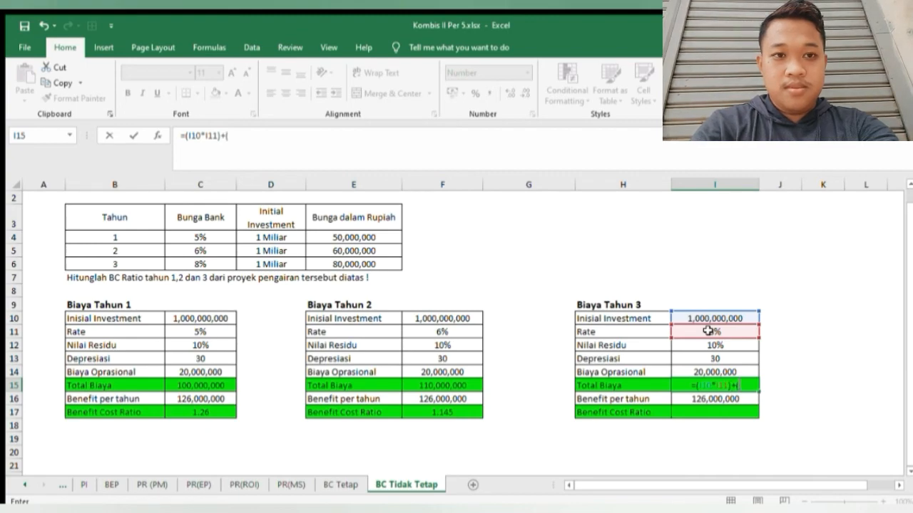
{"action": "left_click", "coordinate": [710, 316]}
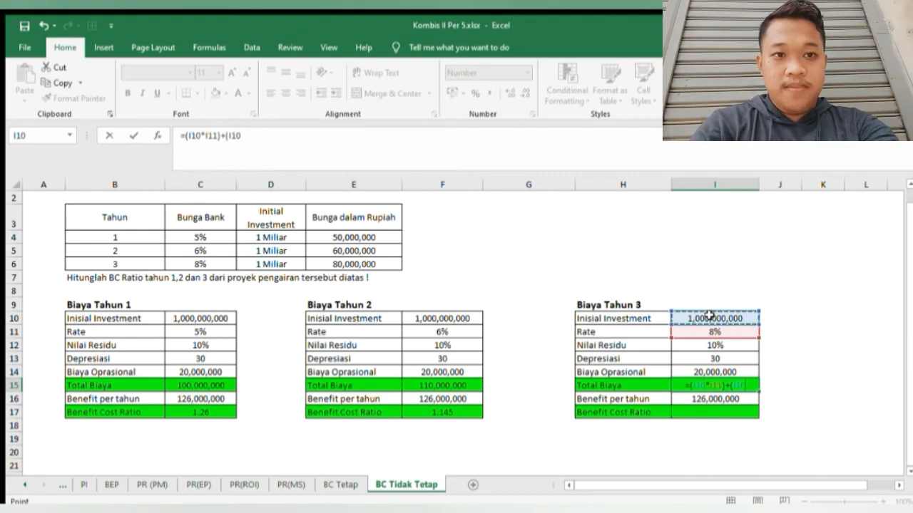
{"action": "type", "text": "-"}
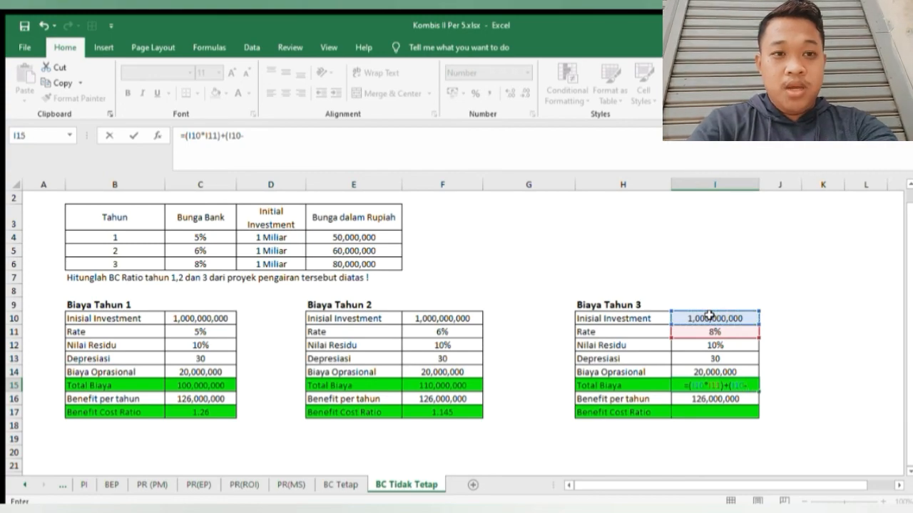
{"action": "type", "text": "("}
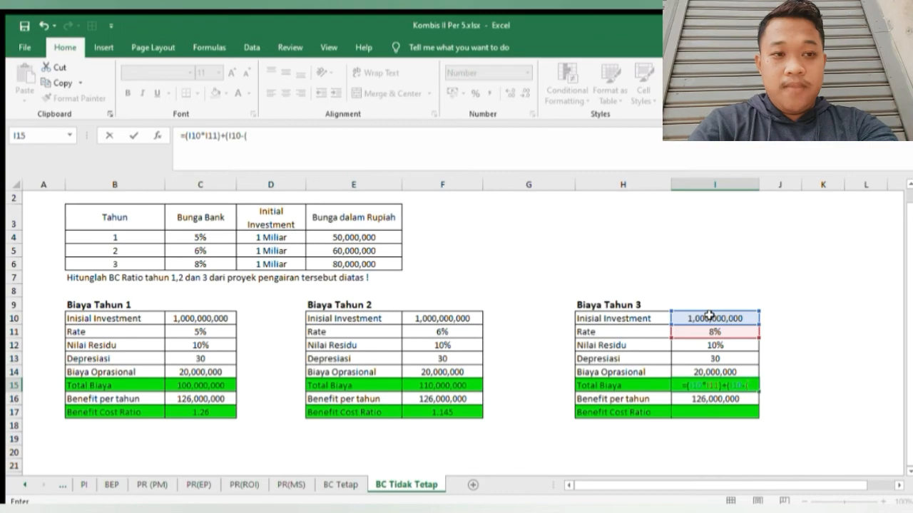
{"action": "left_click", "coordinate": [710, 316]}
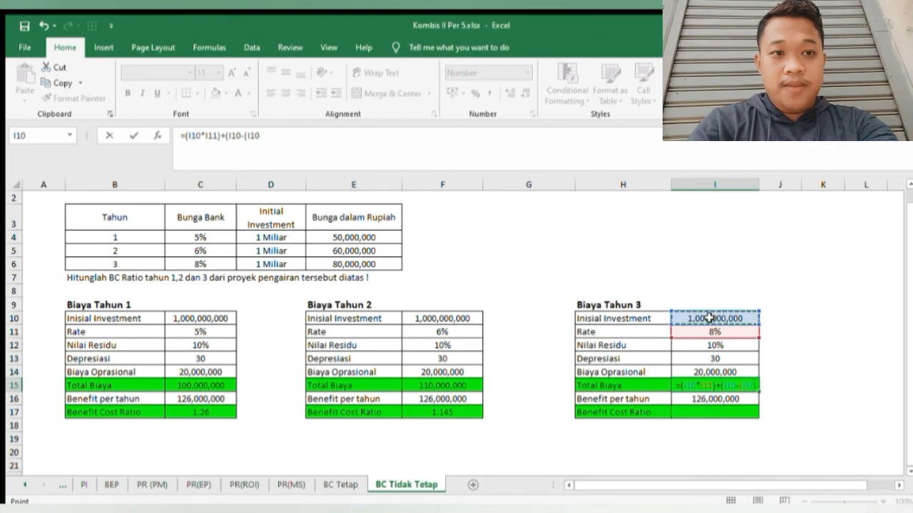
{"action": "type", "text": "*"}
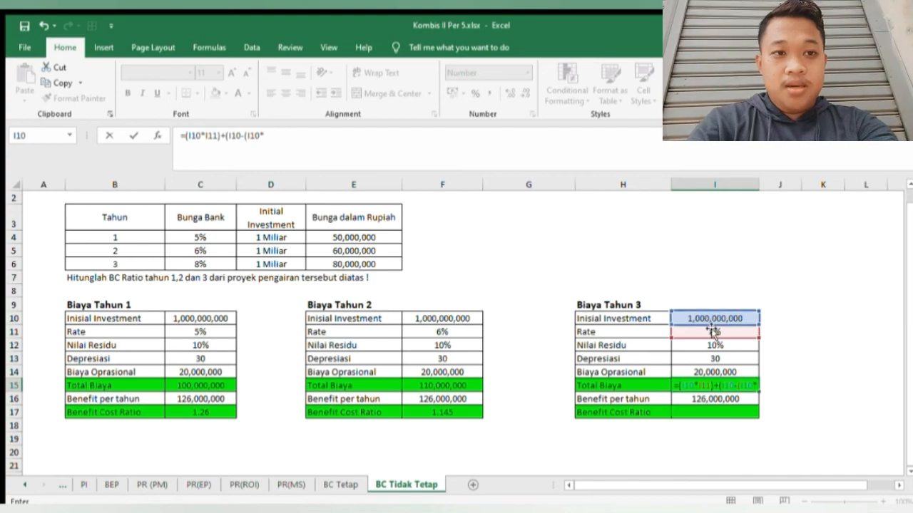
{"action": "left_click", "coordinate": [714, 344]}
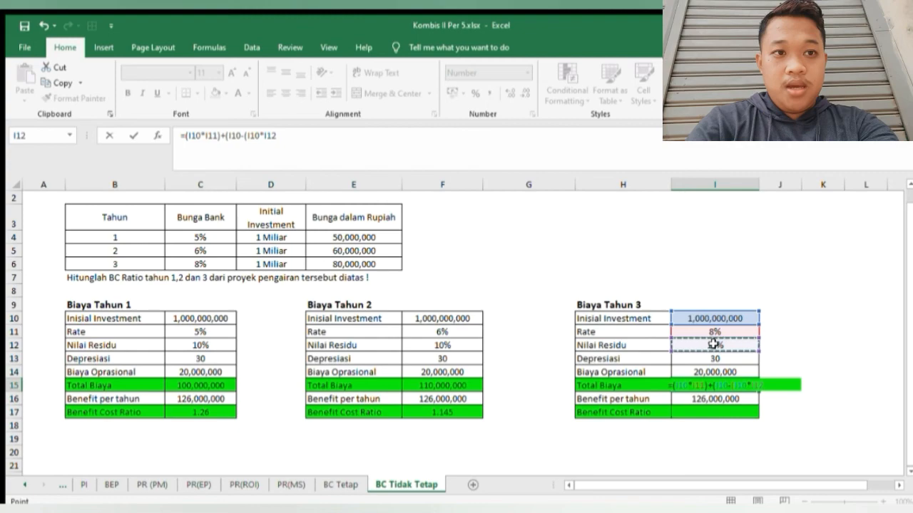
{"action": "type", "text": "))"}
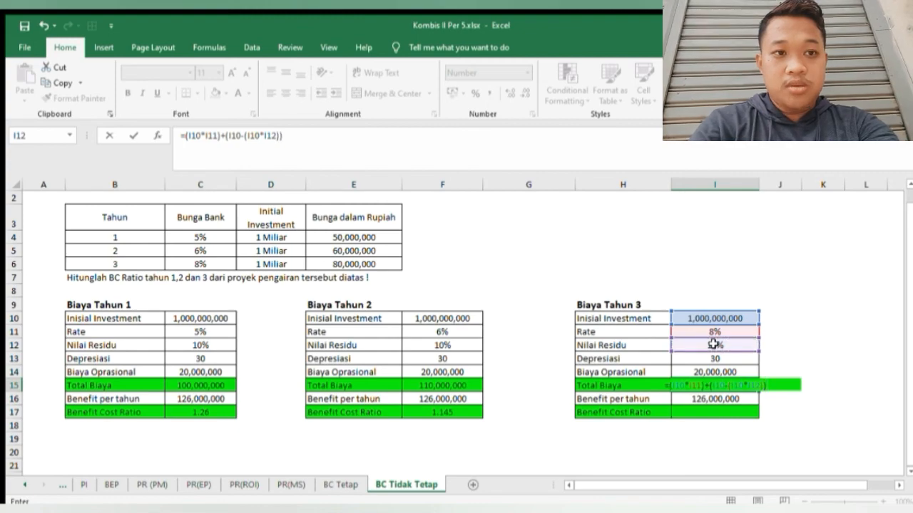
{"action": "type", "text": "/"}
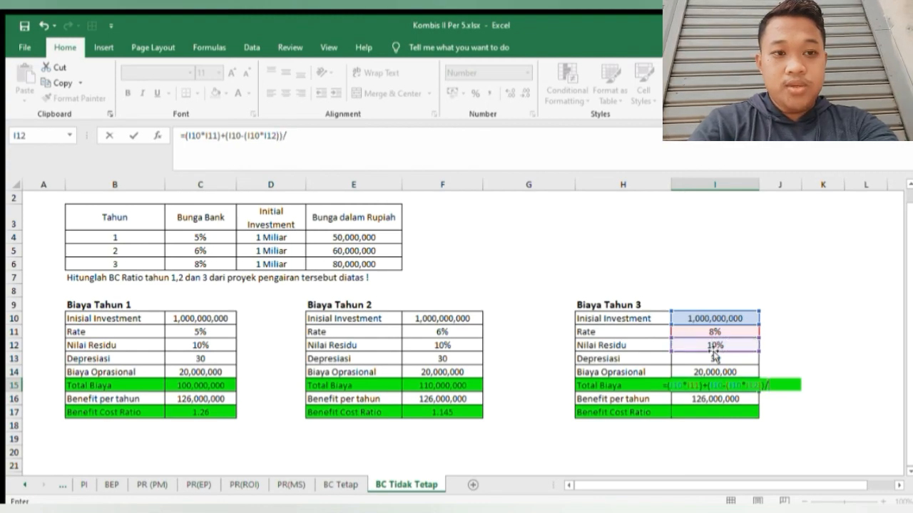
{"action": "left_click", "coordinate": [710, 358]}
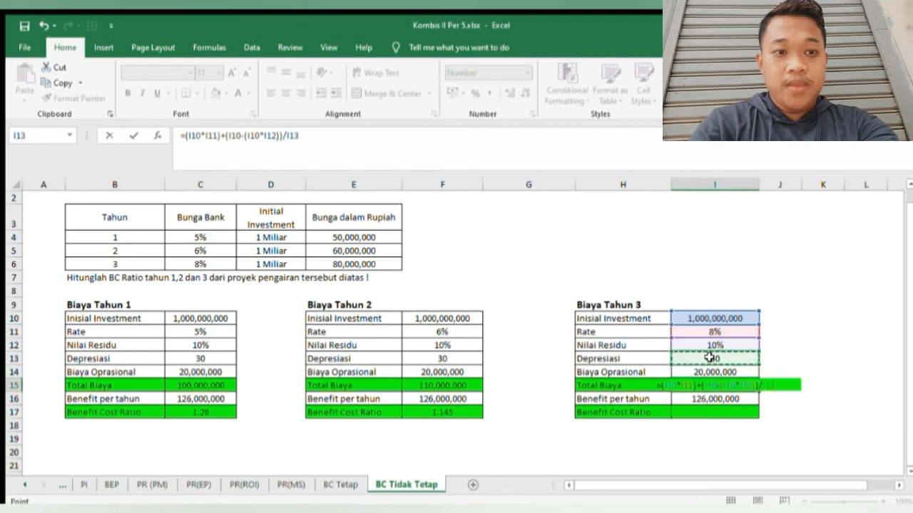
Step: Add the operating cost to the year 3 Total Biaya formula in I15 with +I14 and enter the formula
{"action": "type", "text": "="}
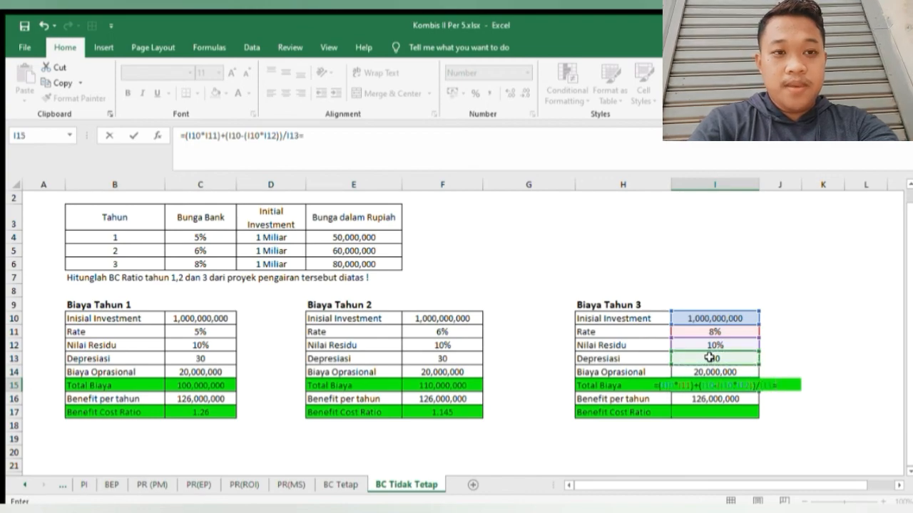
{"action": "key", "text": "BackSpace"}
{"action": "type", "text": "+"}
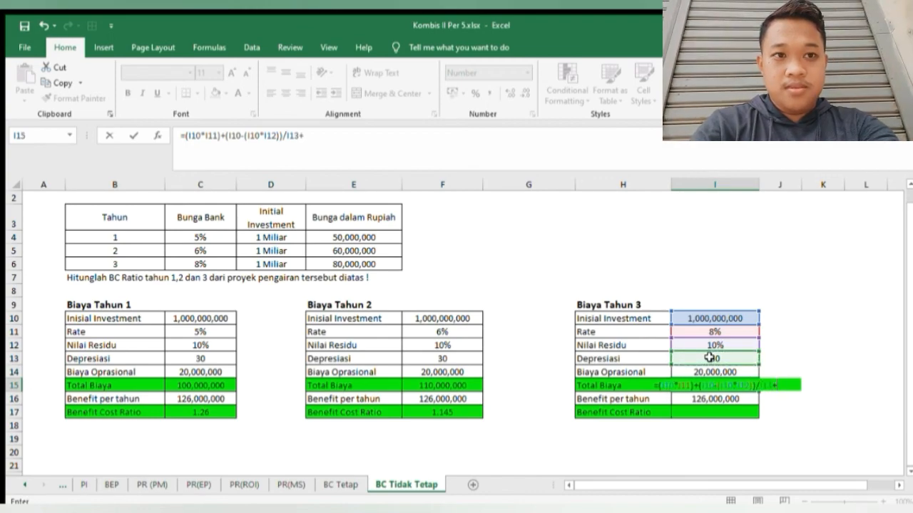
{"action": "left_click", "coordinate": [706, 372]}
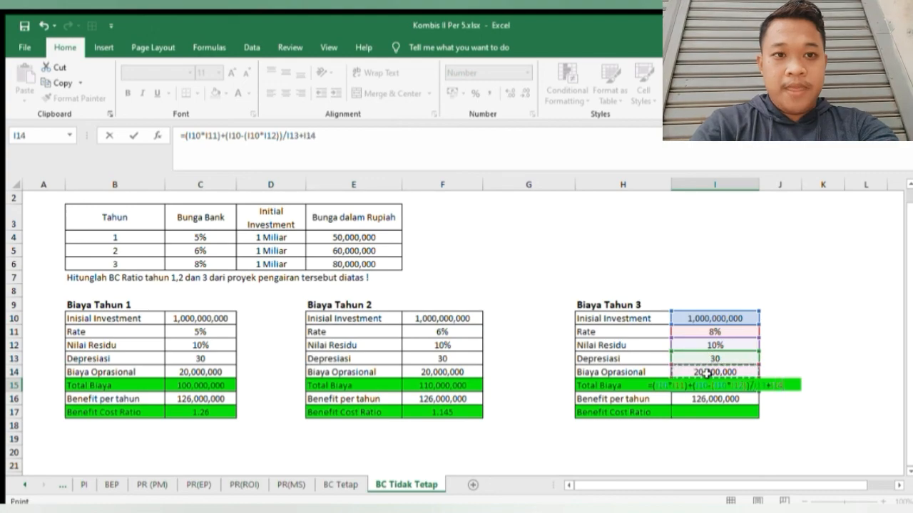
{"action": "key", "text": "Return"}
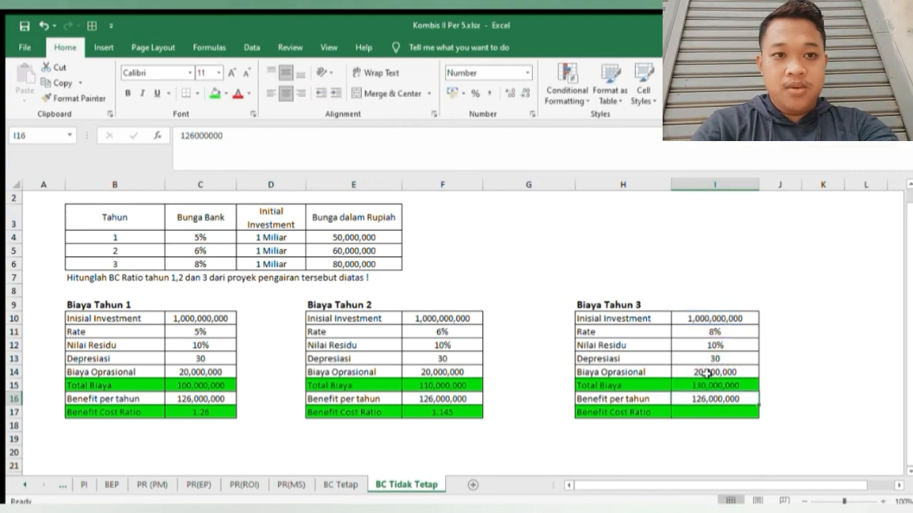
Step: Calculate the year 3 Benefit Cost Ratio in I17 as yearly benefit divided by total cost, =I16/I15
{"action": "left_click", "coordinate": [720, 414]}
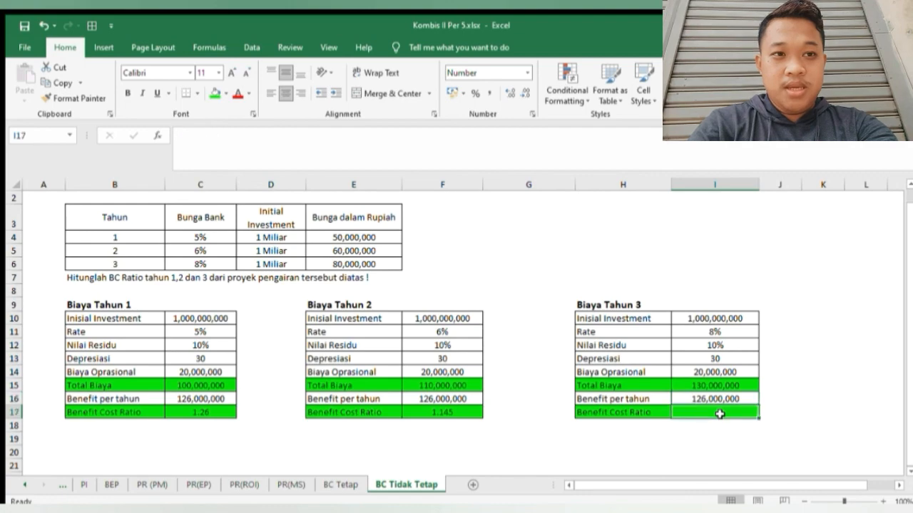
{"action": "type", "text": "="}
{"action": "left_click", "coordinate": [714, 399]}
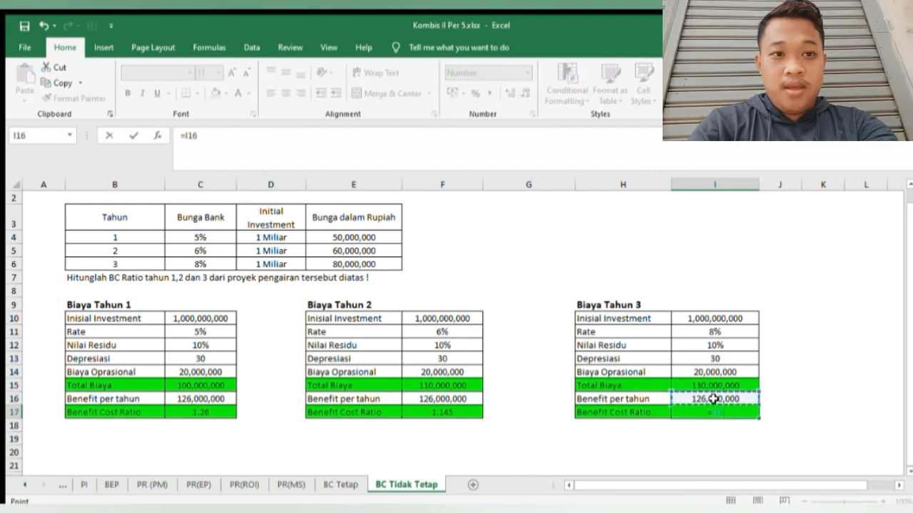
{"action": "type", "text": "/"}
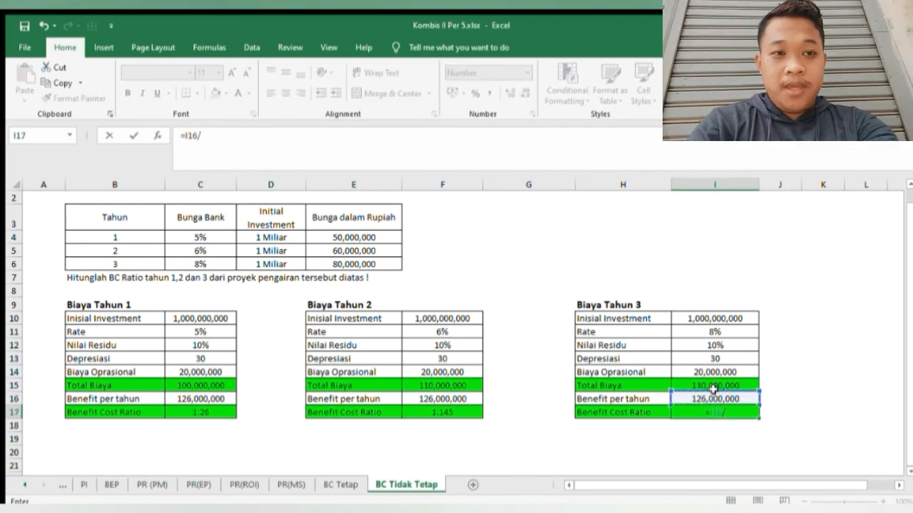
{"action": "left_click", "coordinate": [714, 385]}
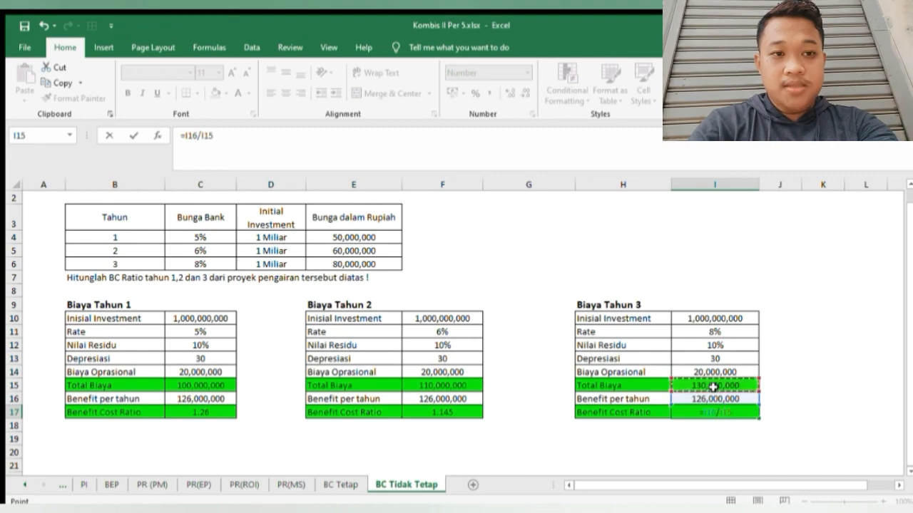
{"action": "key", "text": "Return"}
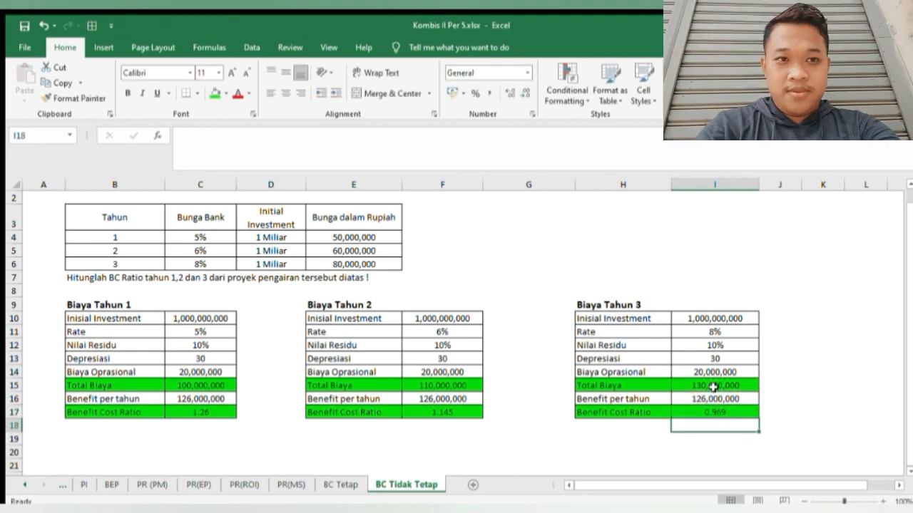